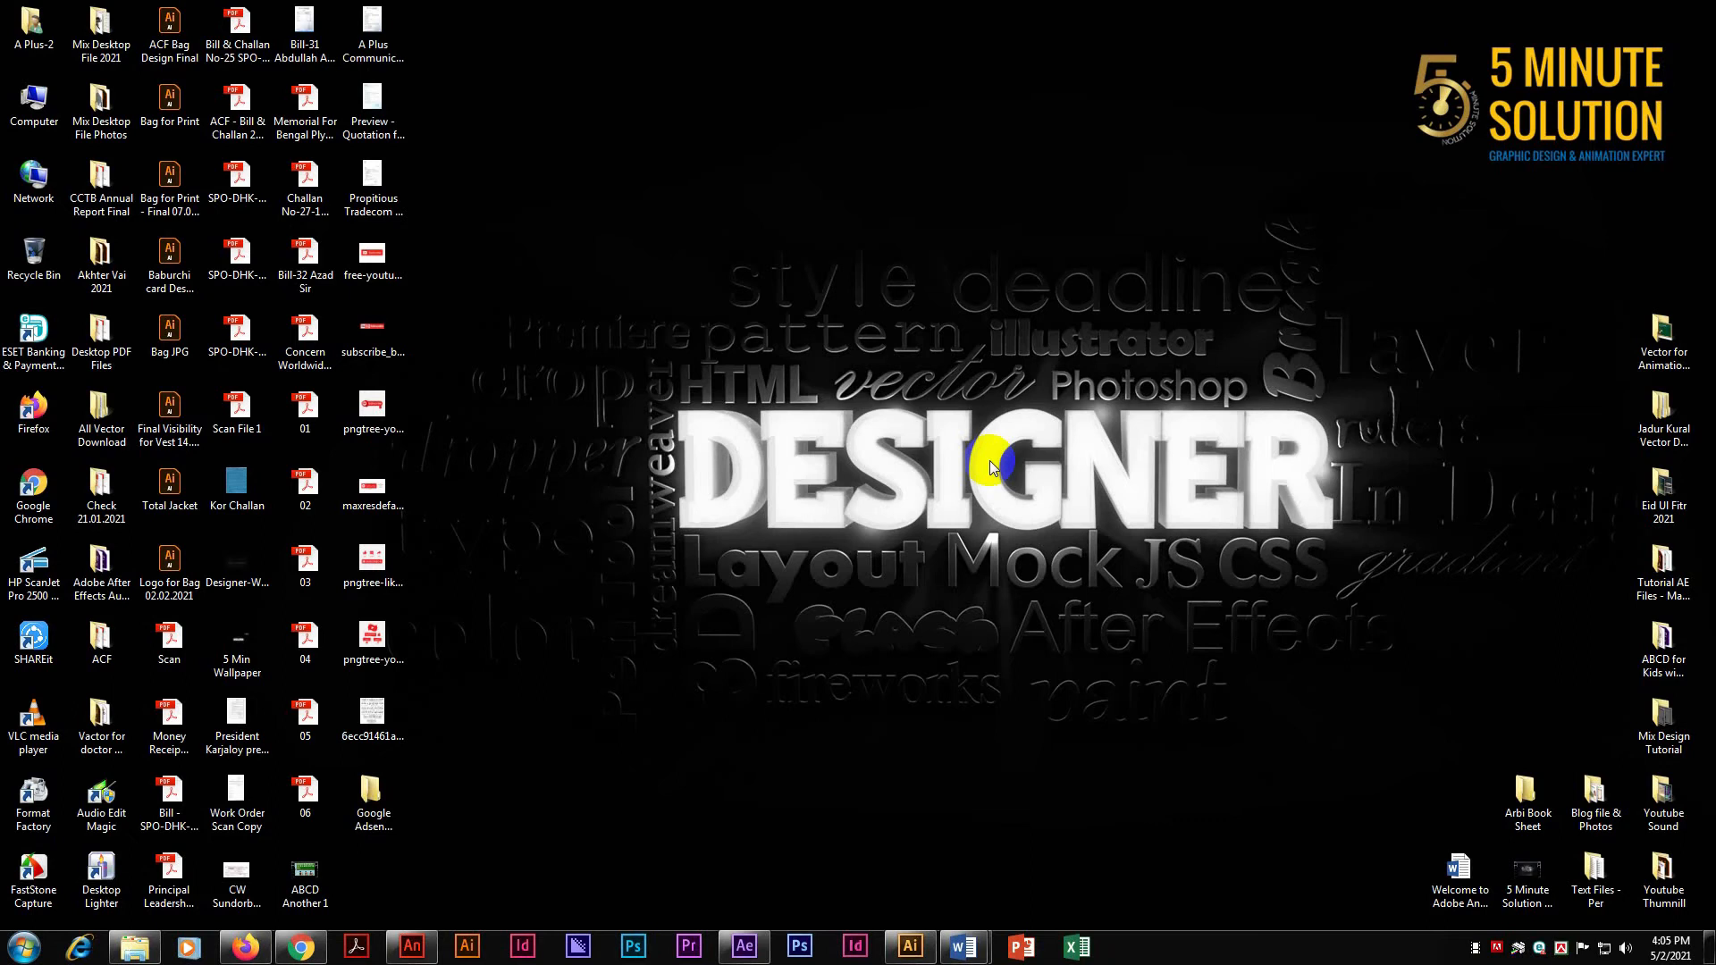
# Step: Switch to Adobe Animate and scrub through the frames of the coloured squirrel drawing
pyautogui.click(404, 952)
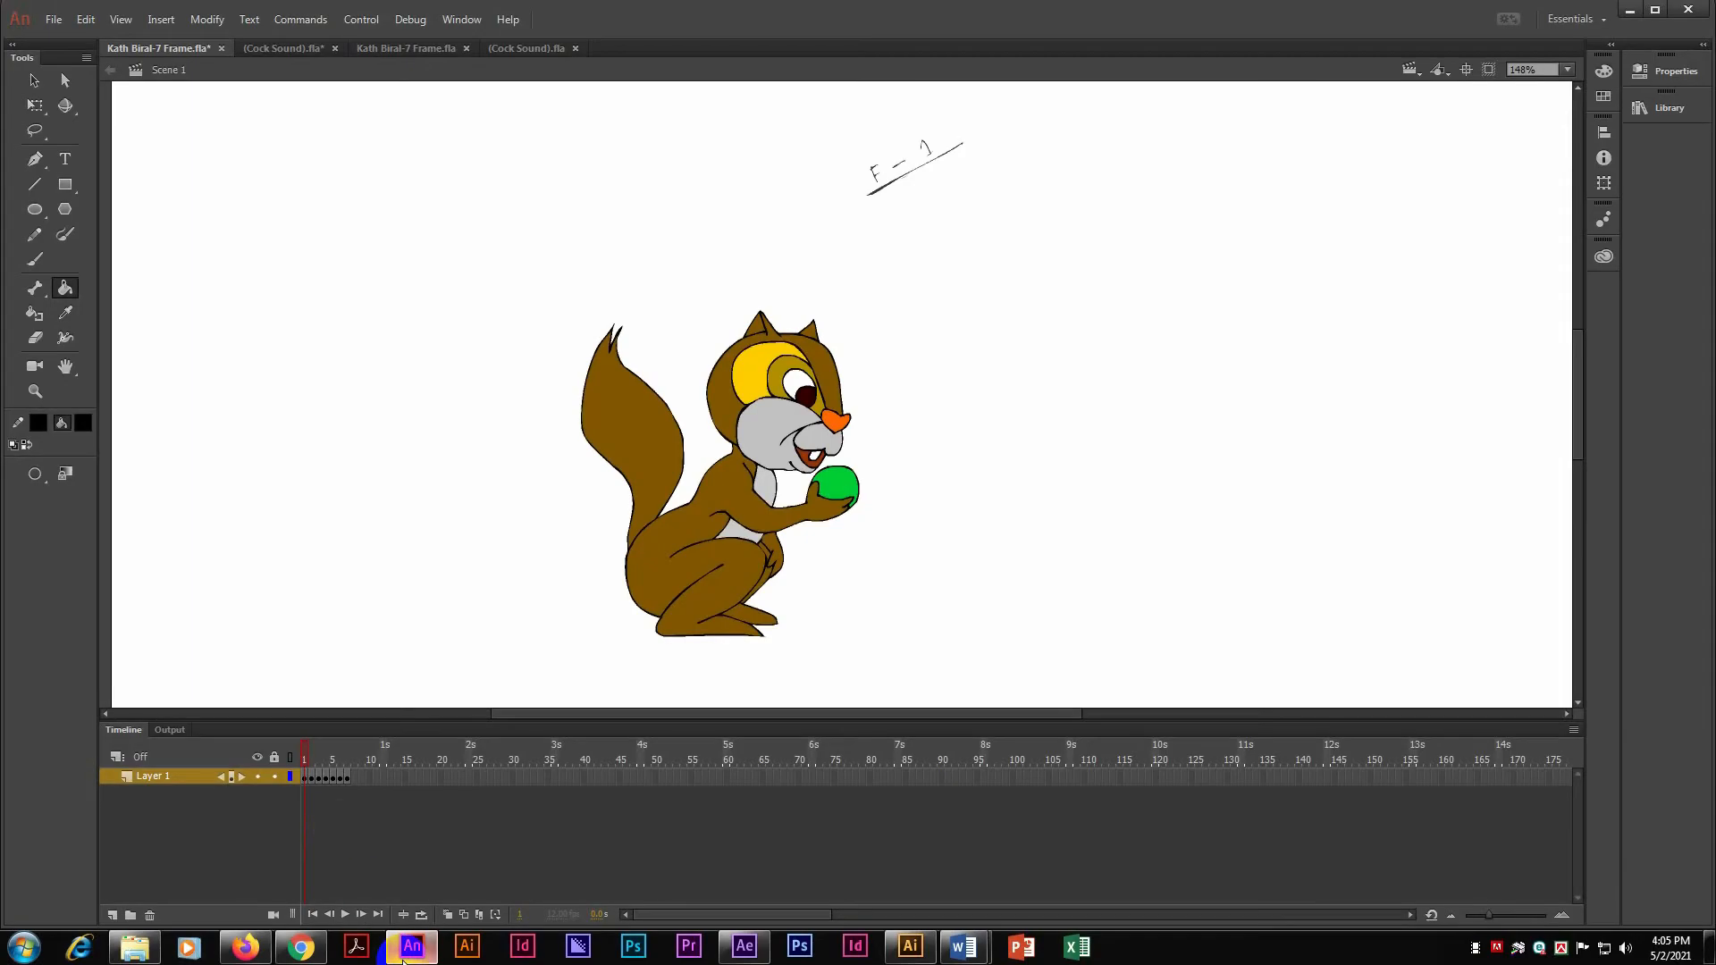
pyautogui.click(320, 776)
pyautogui.moveTo(310, 761)
pyautogui.mouseDown()
pyautogui.moveTo(366, 771)
pyautogui.moveTo(297, 765)
pyautogui.mouseUp()
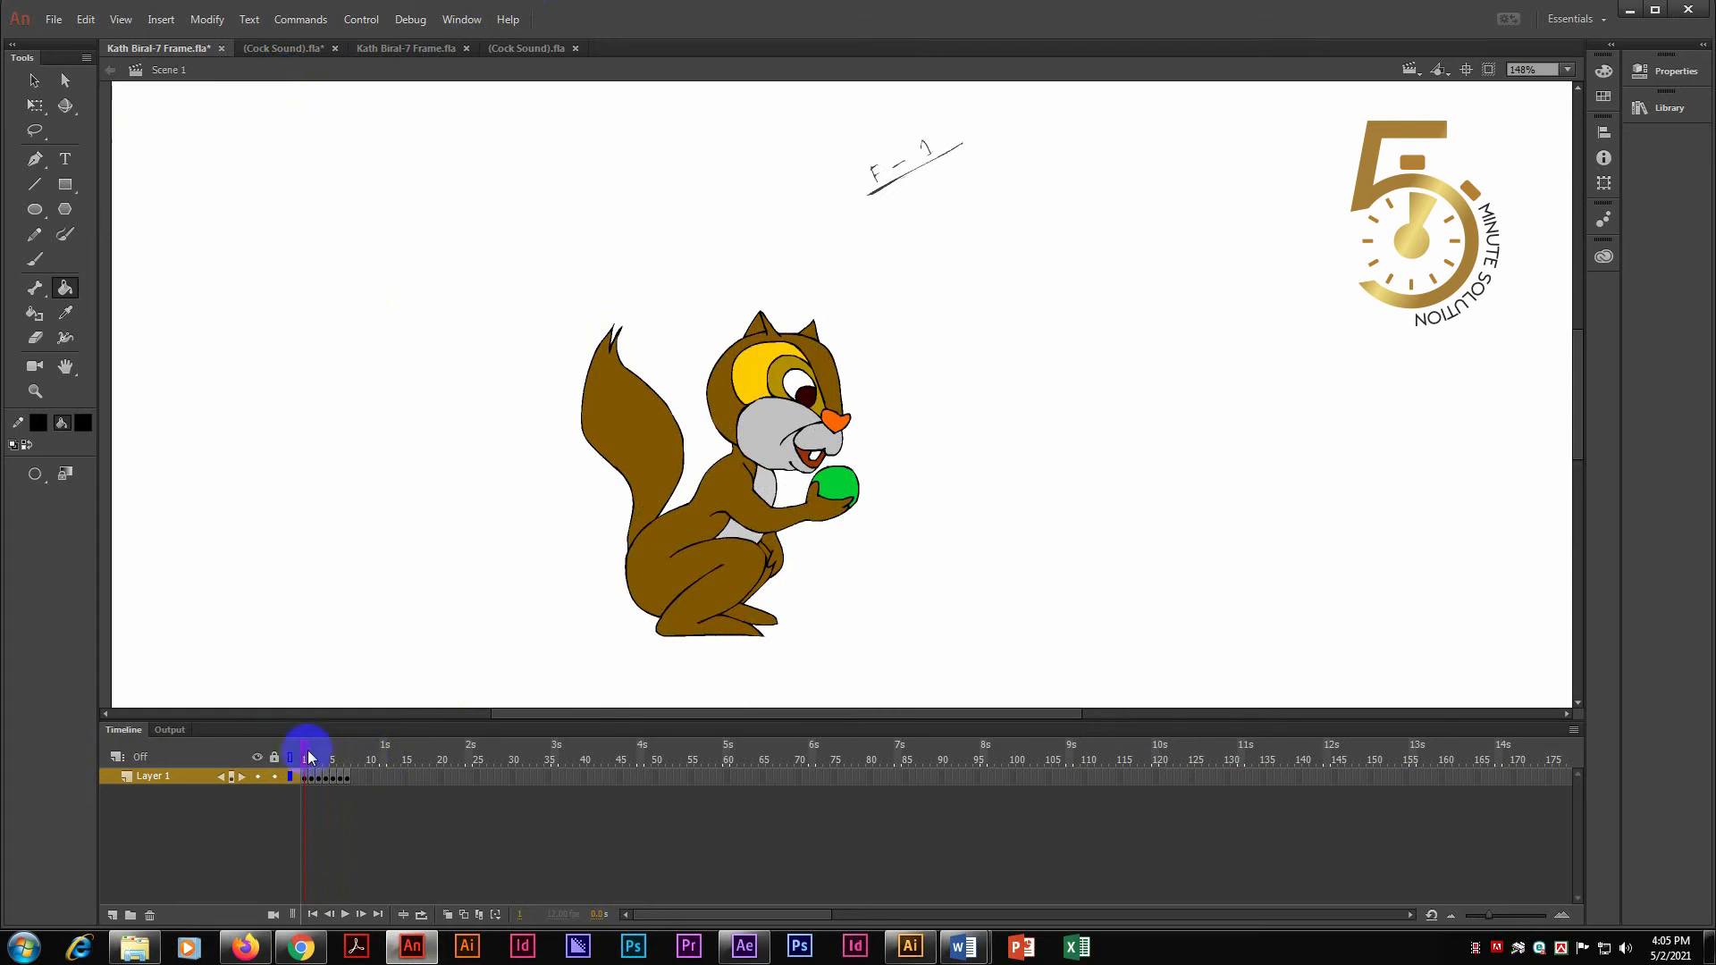
pyautogui.moveTo(309, 758)
pyautogui.mouseDown()
pyautogui.moveTo(329, 756)
pyautogui.moveTo(301, 761)
pyautogui.mouseUp()
pyautogui.moveTo(309, 758)
pyautogui.mouseDown()
pyautogui.moveTo(345, 752)
pyautogui.moveTo(287, 755)
pyautogui.moveTo(344, 767)
pyautogui.moveTo(287, 764)
pyautogui.moveTo(308, 753)
pyautogui.mouseUp()
# Step: Open the green-background squirrel document, enlarge the stage area by shrinking the timeline, and go to the first frame
pyautogui.hotkey('ctrl', 'Tab')
pyautogui.press('z')
pyautogui.moveTo(532, 184); pyautogui.dragTo(968, 608)
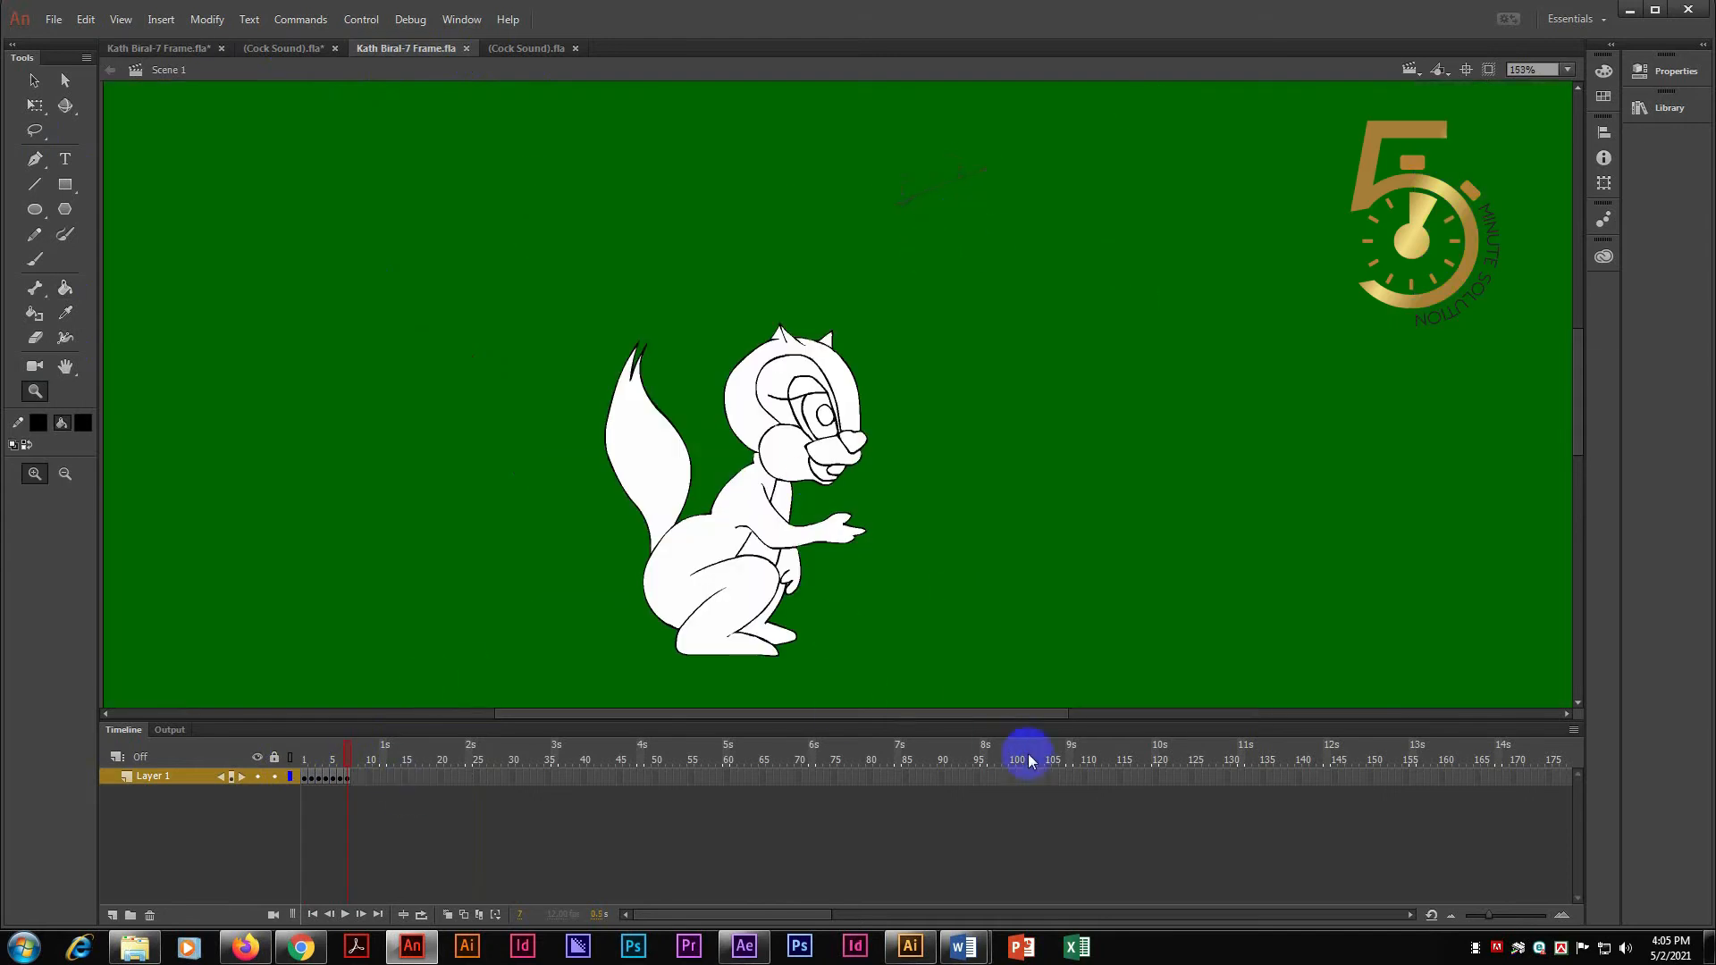
pyautogui.moveTo(992, 716); pyautogui.dragTo(908, 795)
pyautogui.click(303, 807)
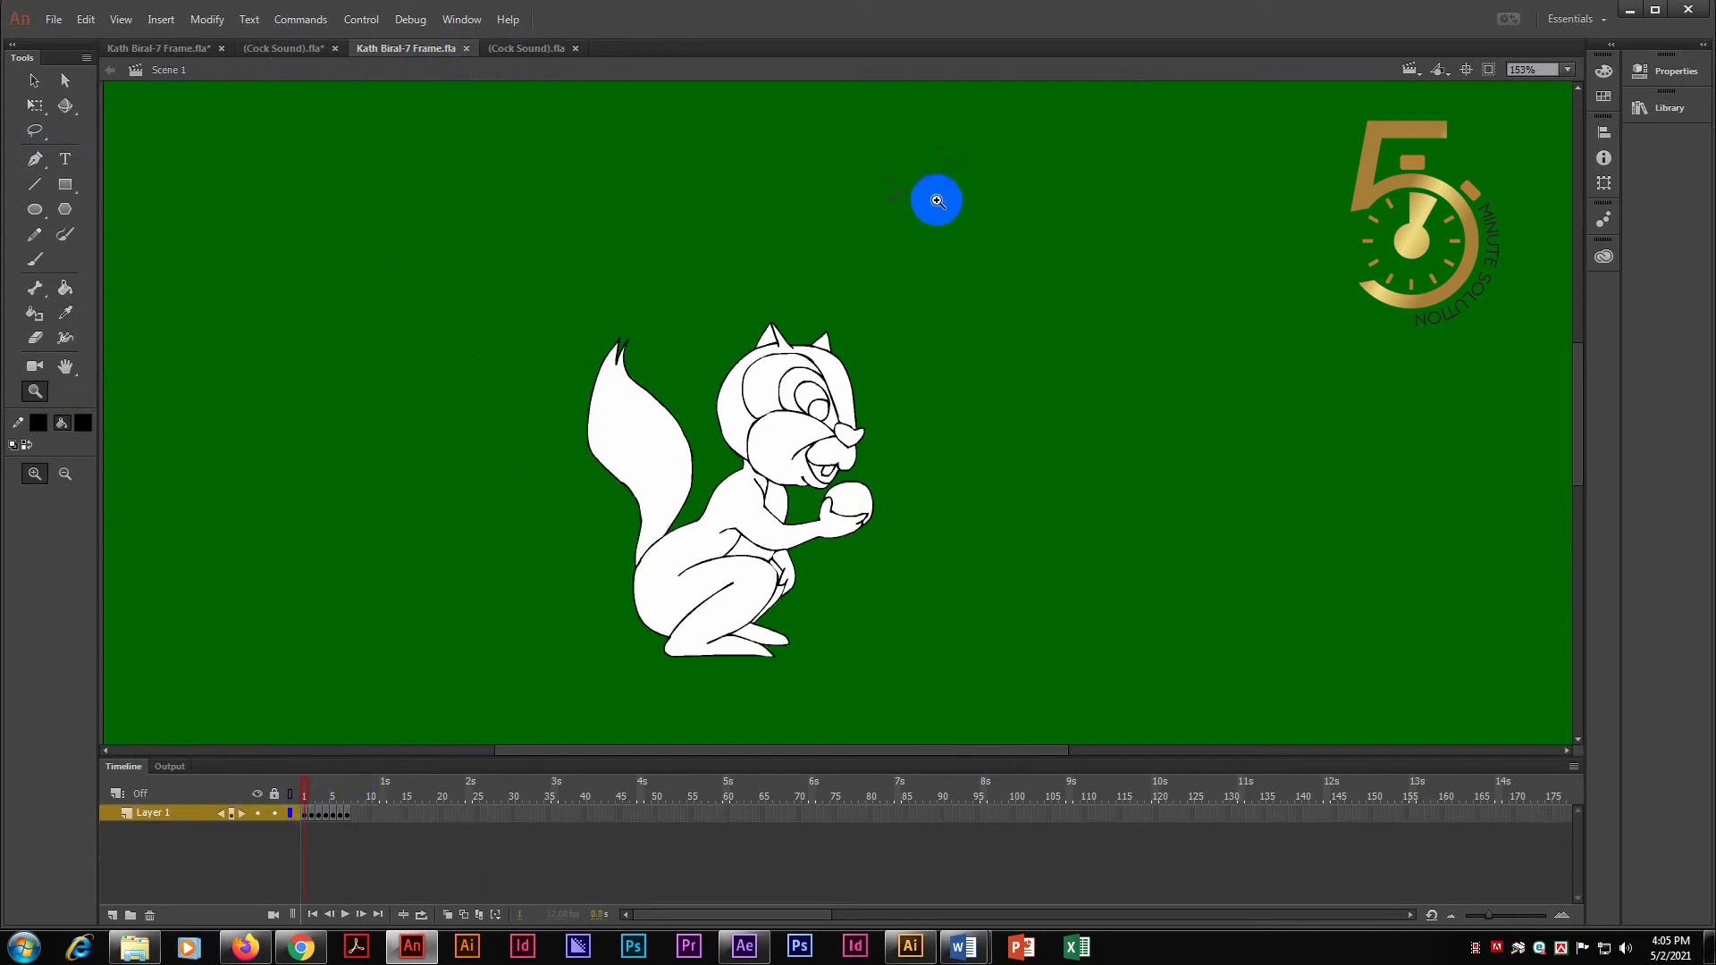
# Step: Test the uncoloured squirrel animation as a movie and close the preview
pyautogui.moveTo(306, 785)
pyautogui.mouseDown()
pyautogui.moveTo(360, 796)
pyautogui.moveTo(287, 786)
pyautogui.mouseUp()
pyautogui.hotkey('ctrl', 'Return')
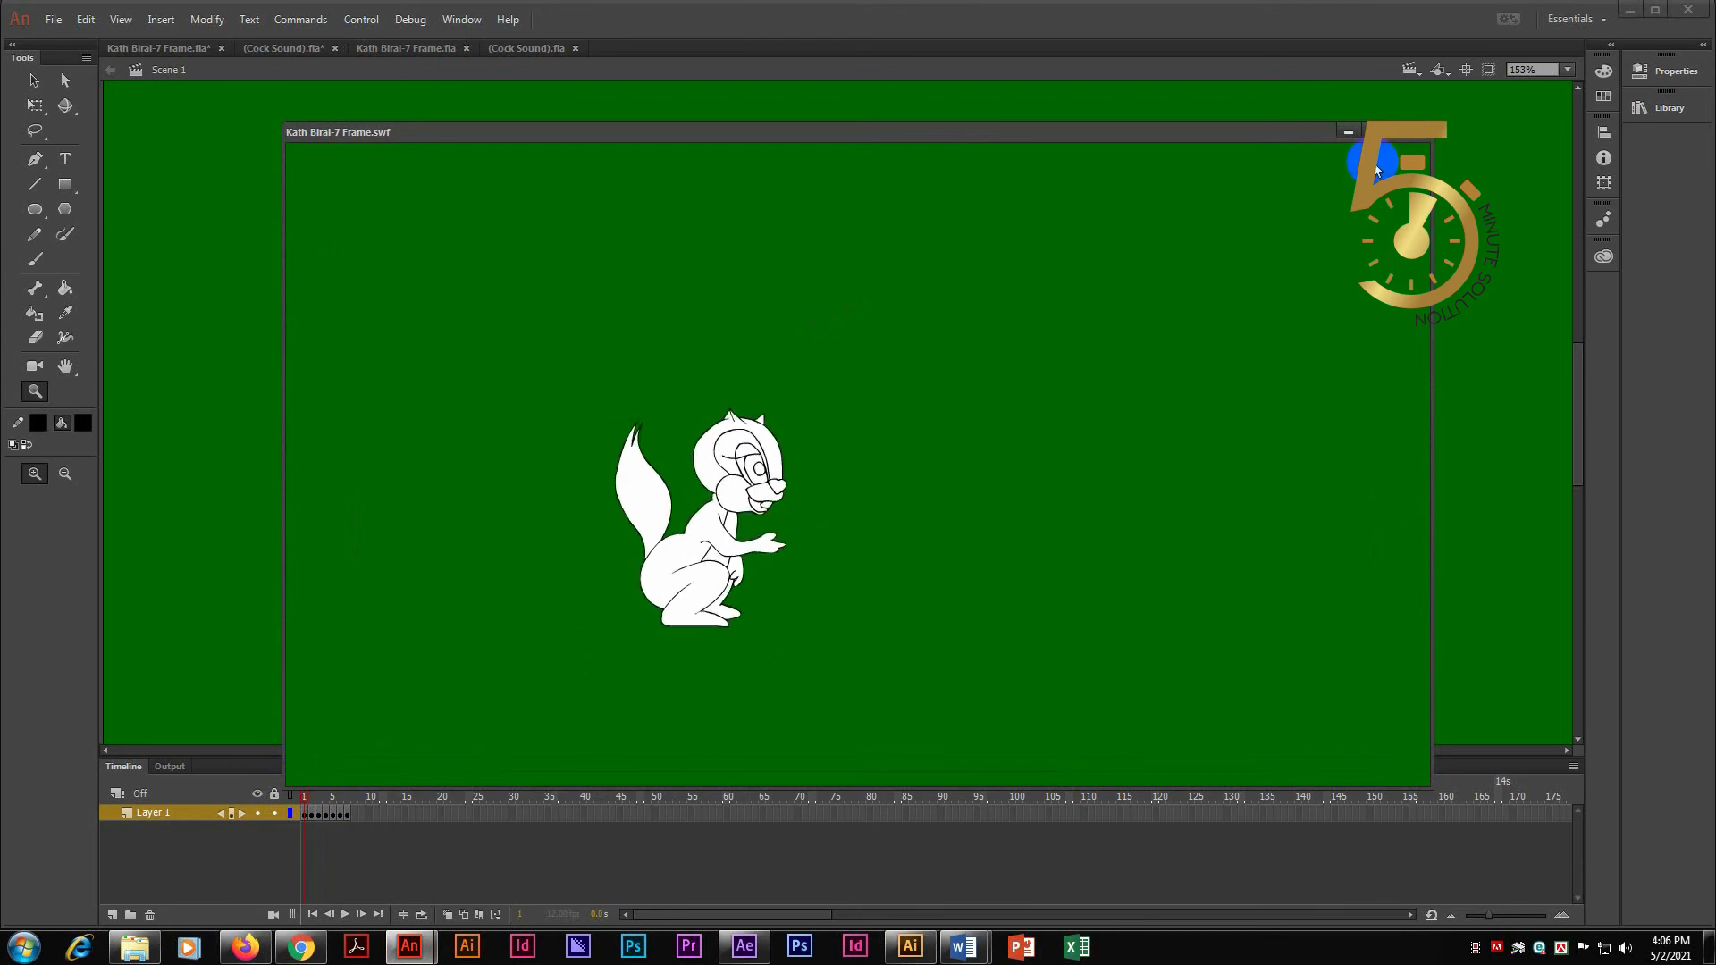
pyautogui.click(1417, 132)
# Step: Return to the coloured squirrel document, test its animation as a movie and close the preview
pyautogui.click(159, 49)
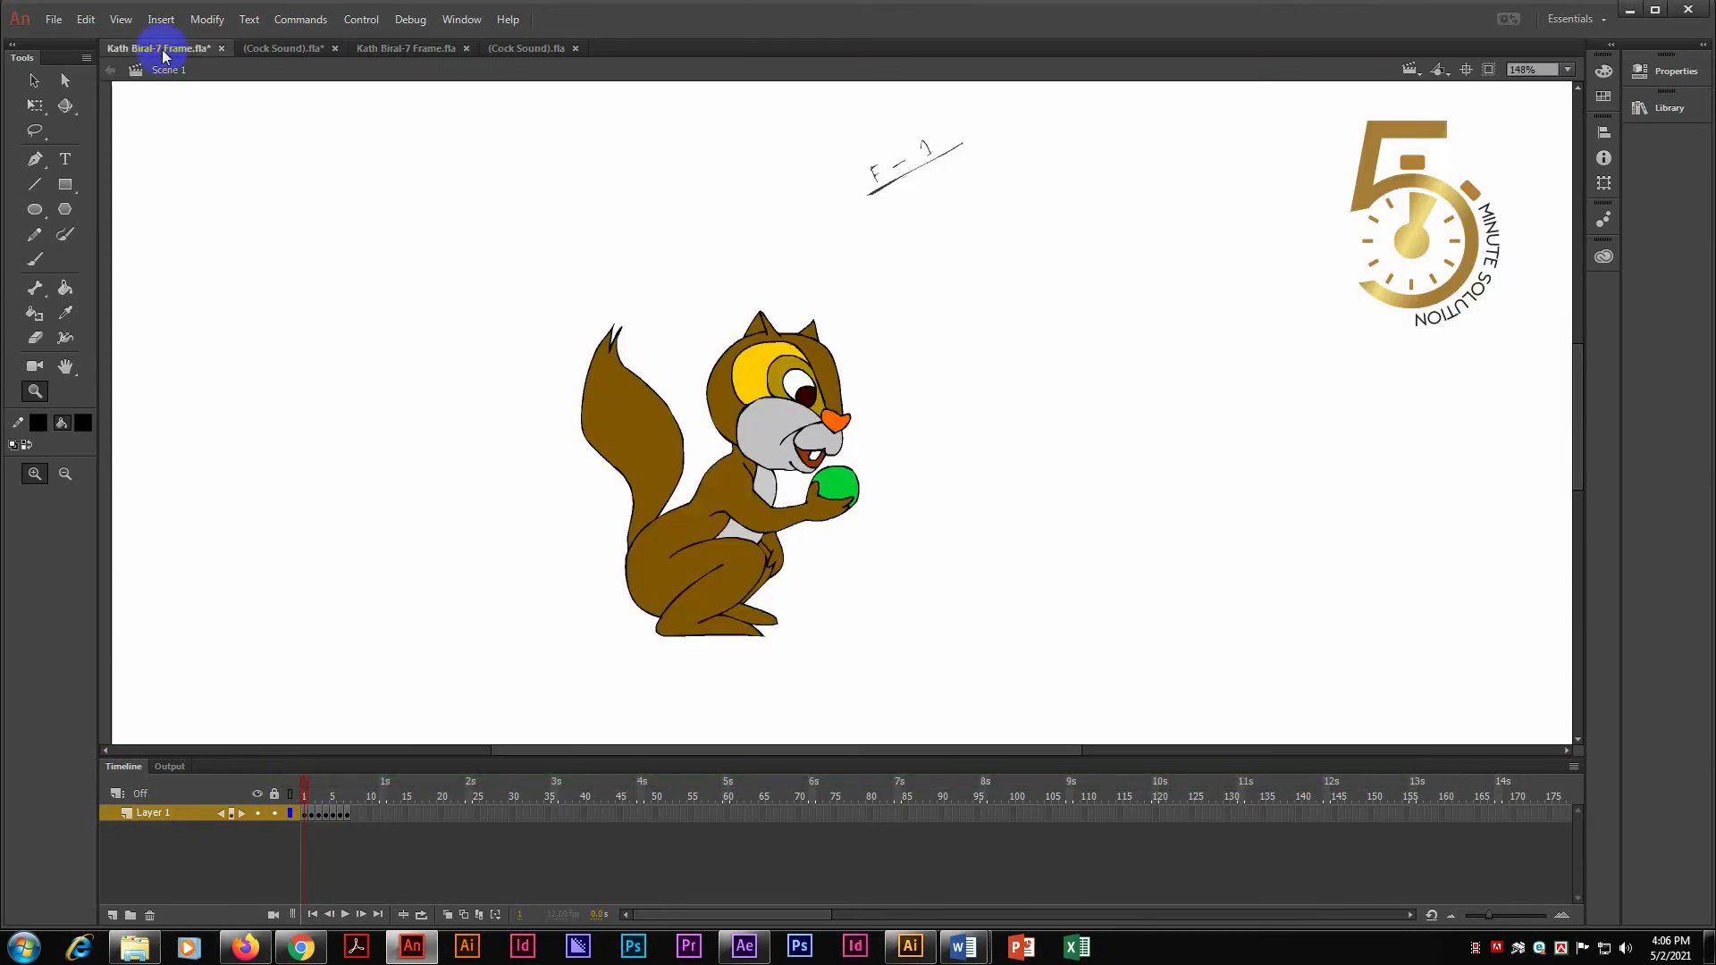
pyautogui.hotkey('ctrl', 'Return')
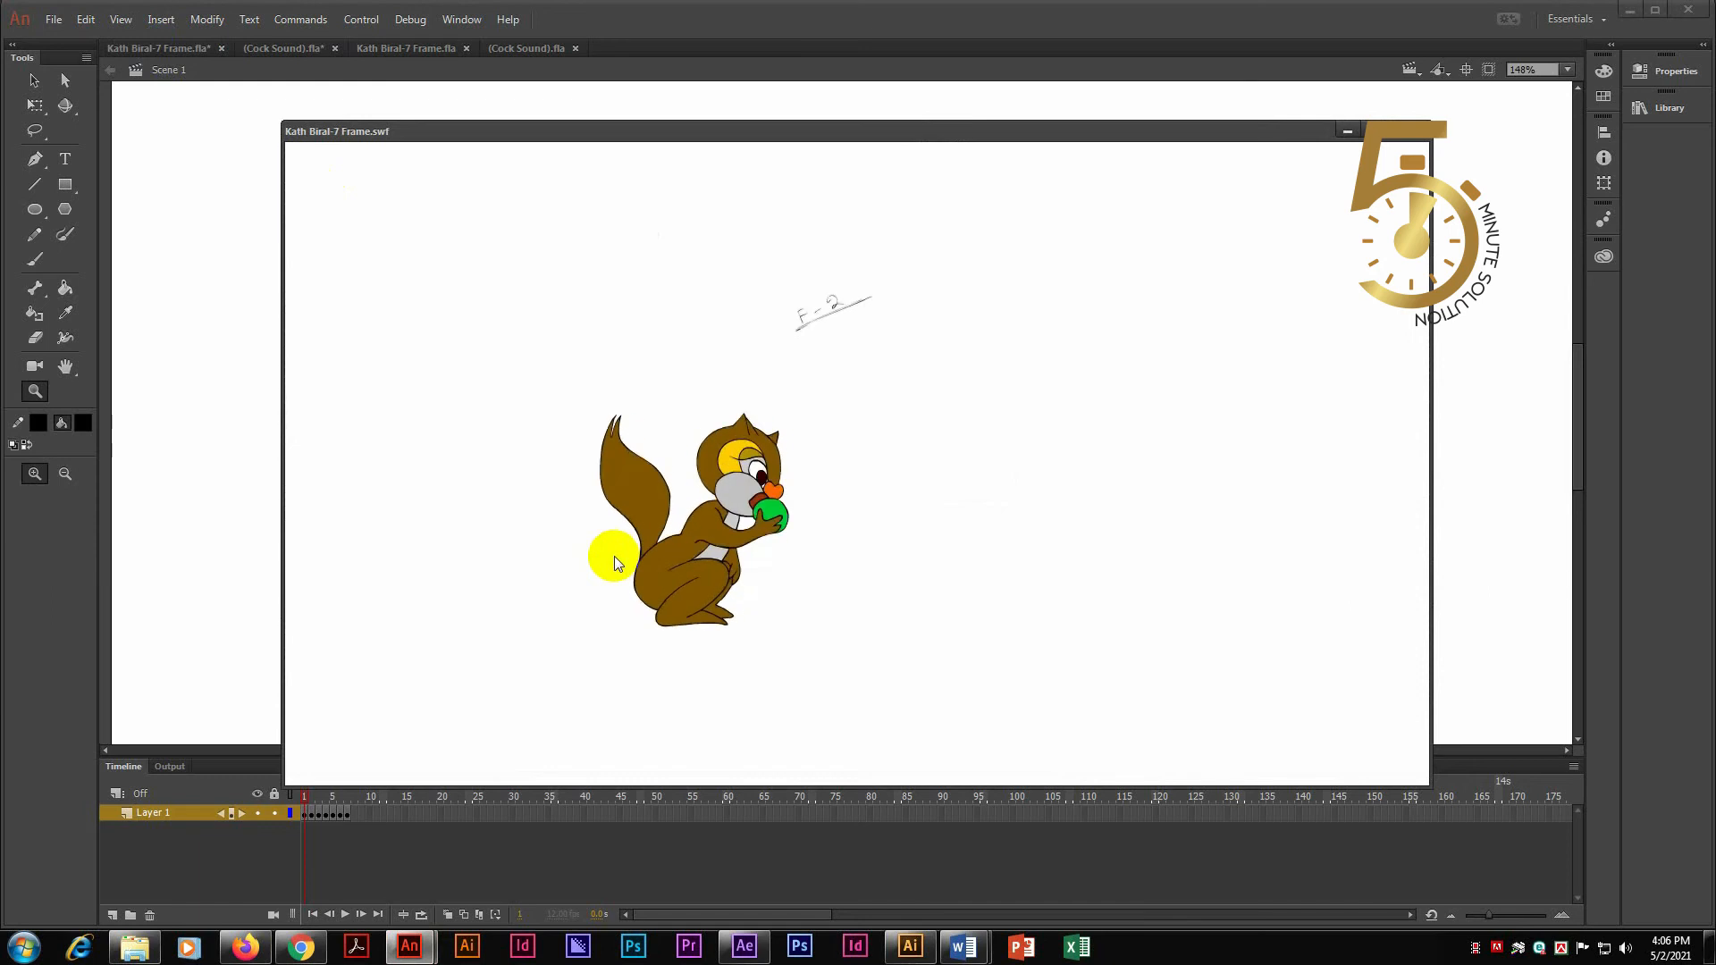
pyautogui.click(1419, 131)
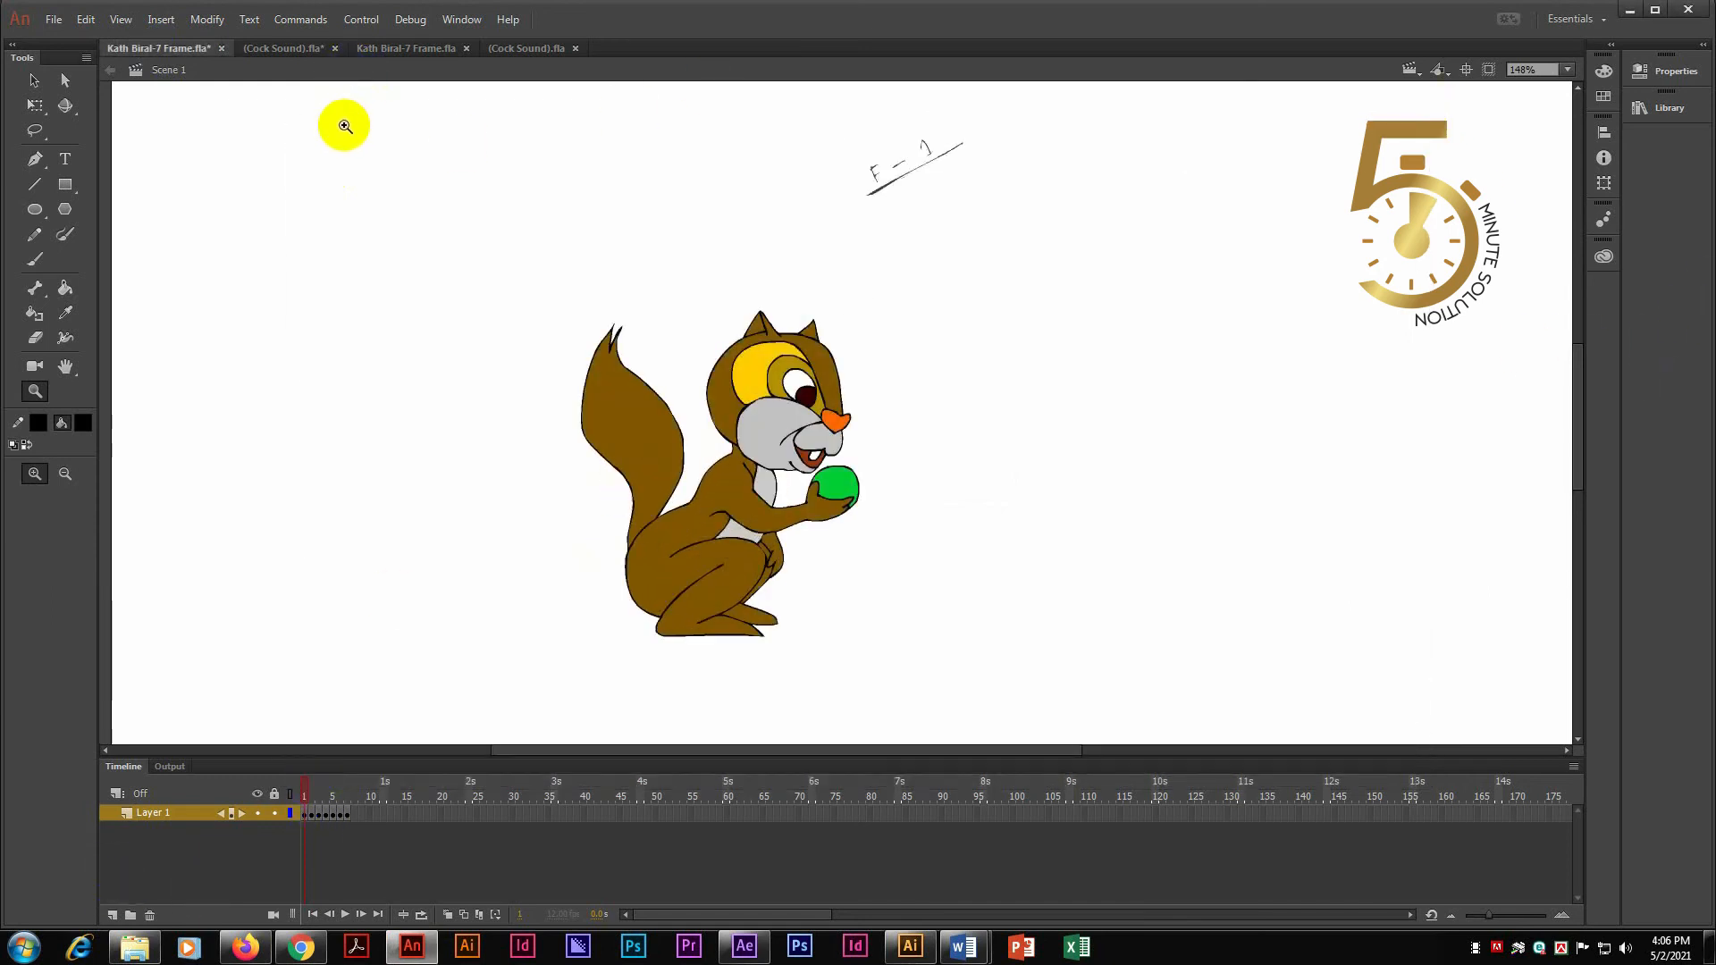
# Step: Scrub back and forth through frames 1 to 7 of the coloured squirrel to examine how each pose differs
pyautogui.click(312, 795)
pyautogui.moveTo(312, 796); pyautogui.dragTo(341, 818)
pyautogui.click(34, 80)
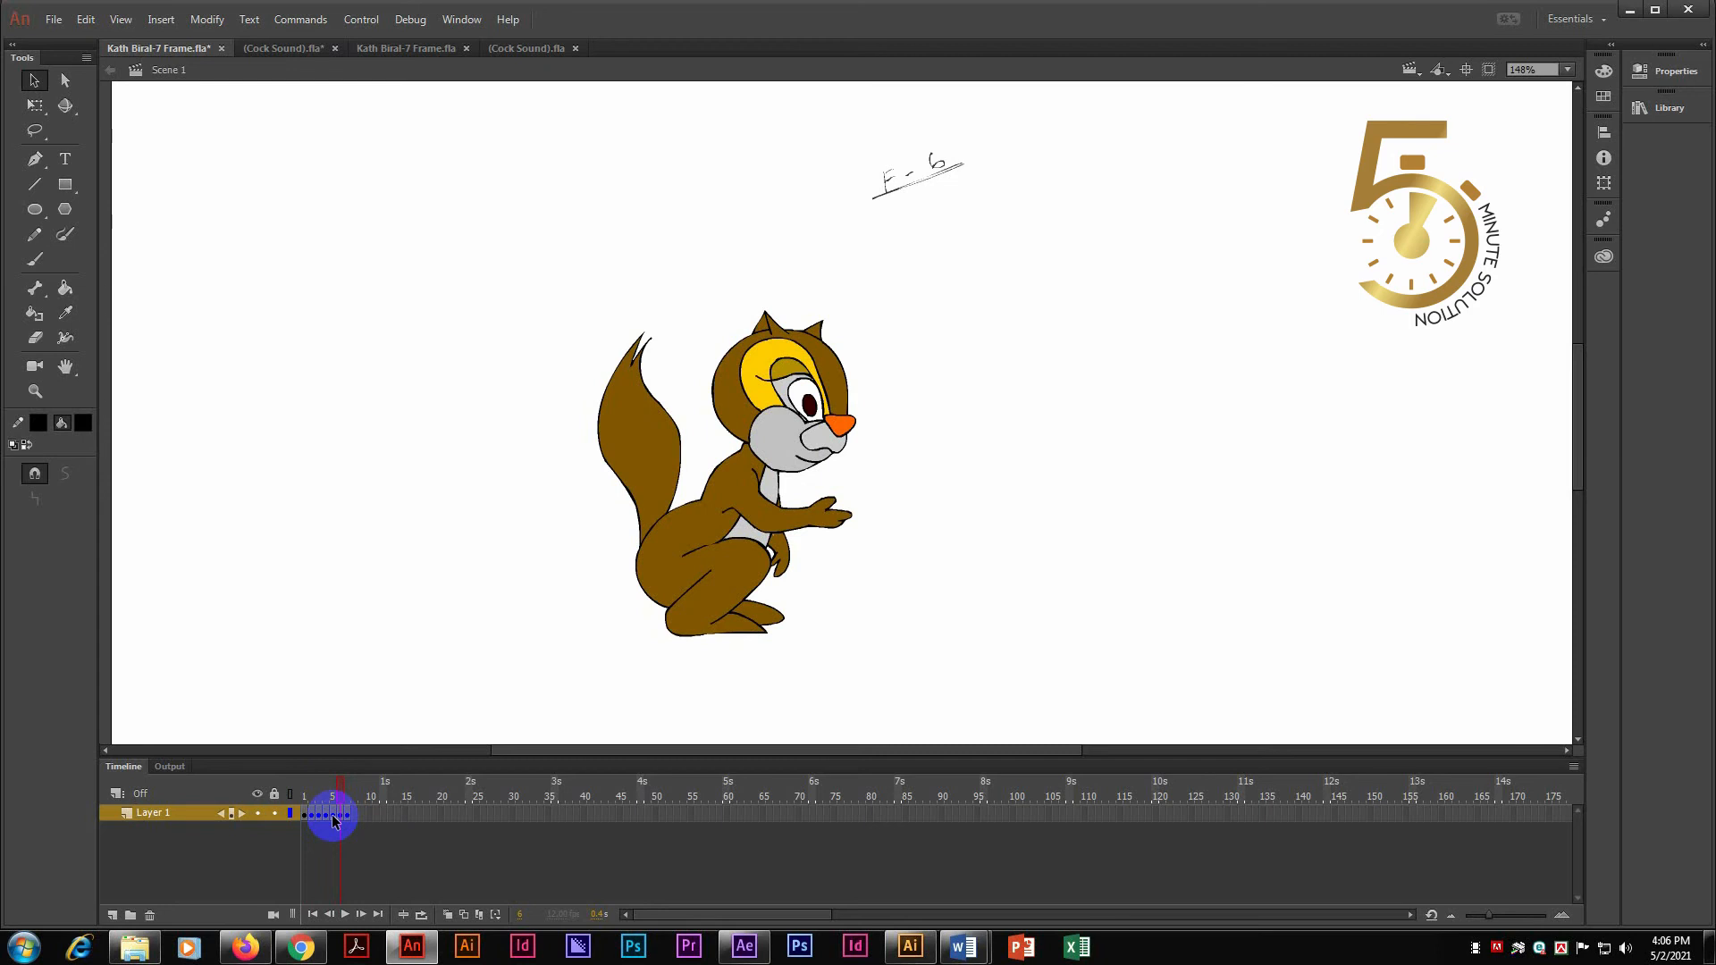
pyautogui.moveTo(335, 820); pyautogui.dragTo(288, 801)
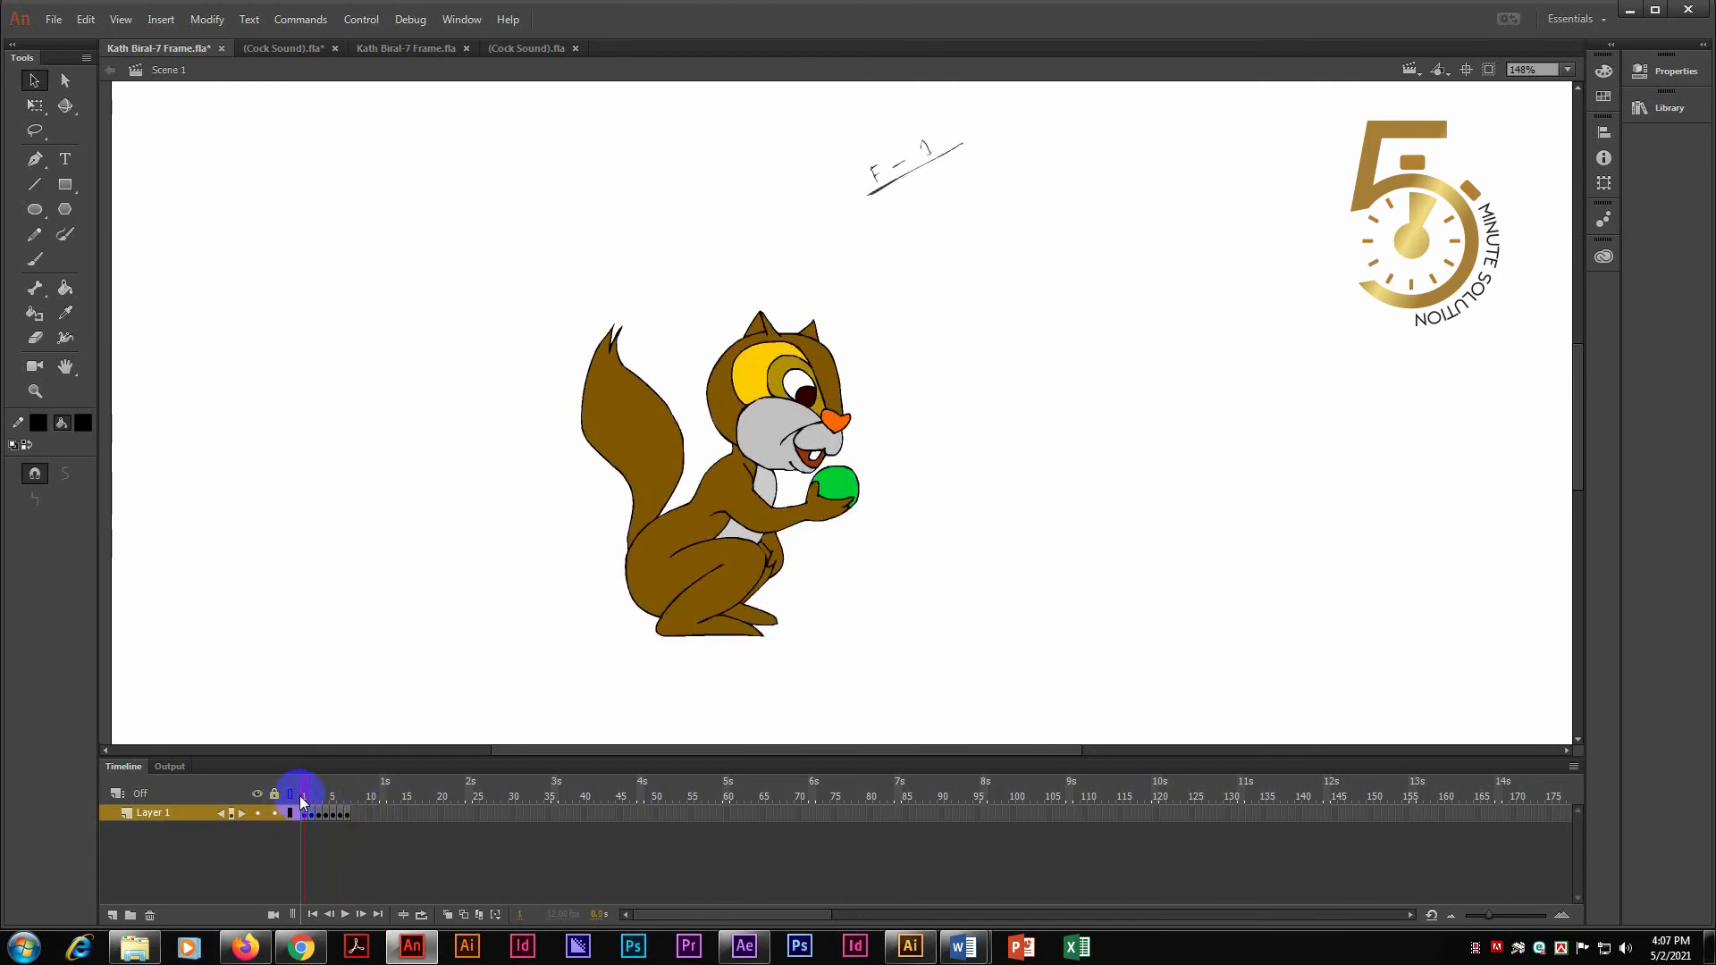
pyautogui.click(315, 795)
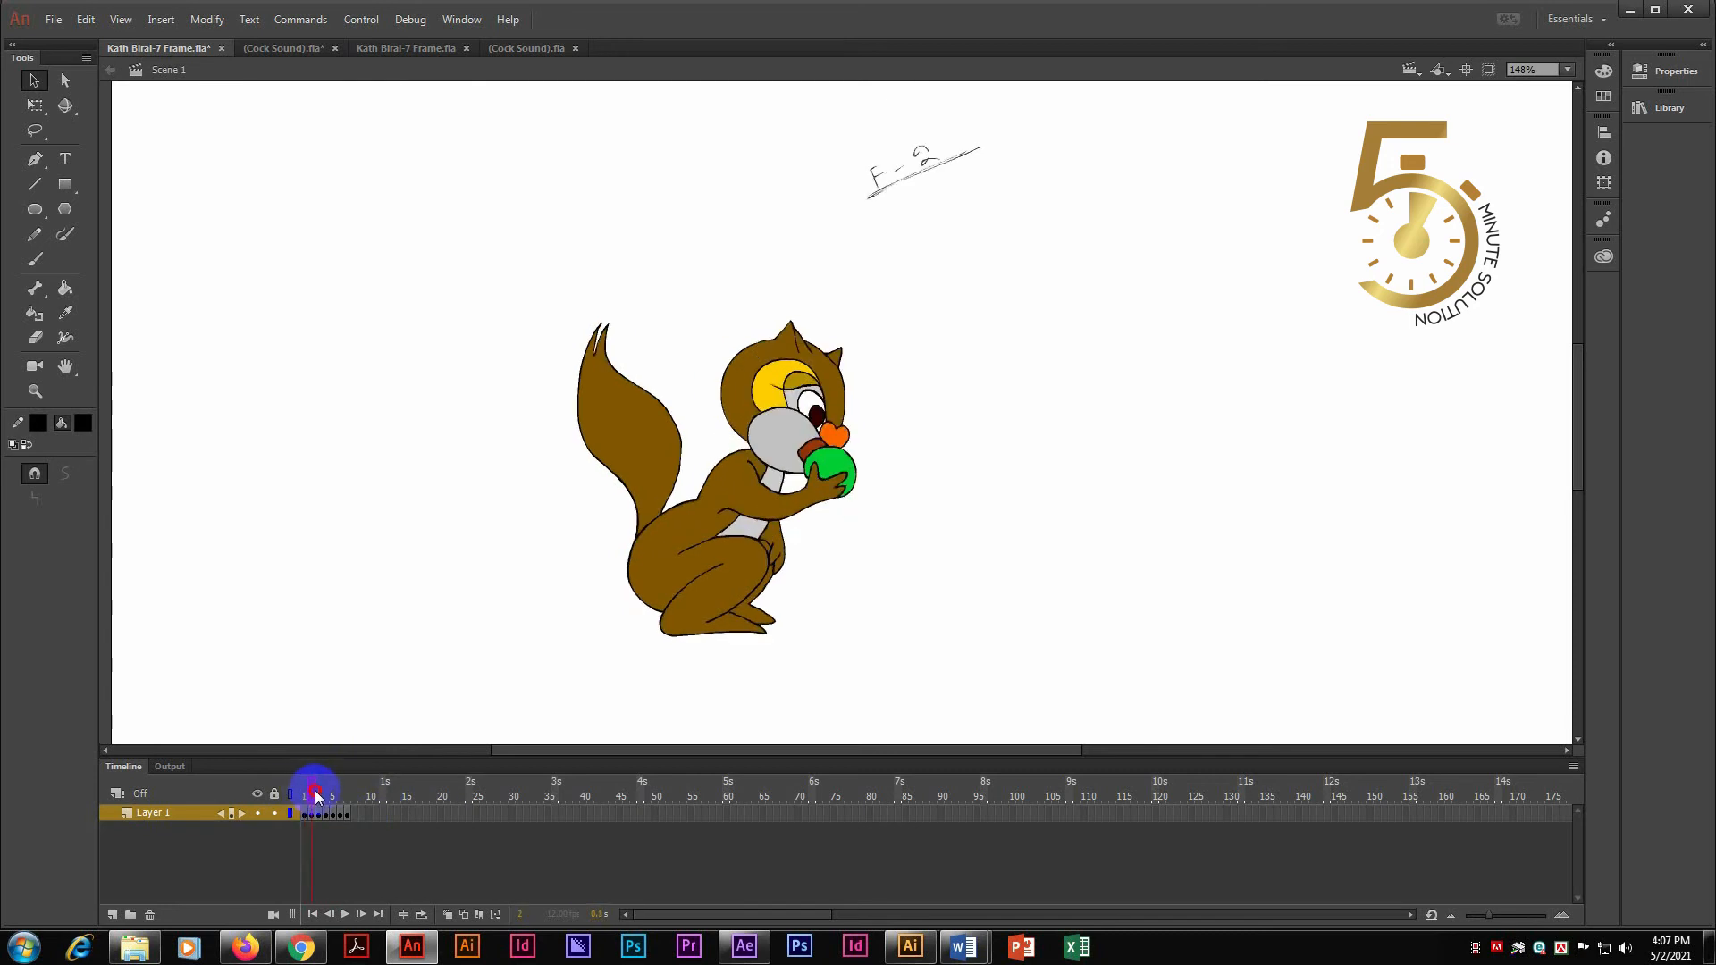
pyautogui.moveTo(315, 794); pyautogui.dragTo(351, 813)
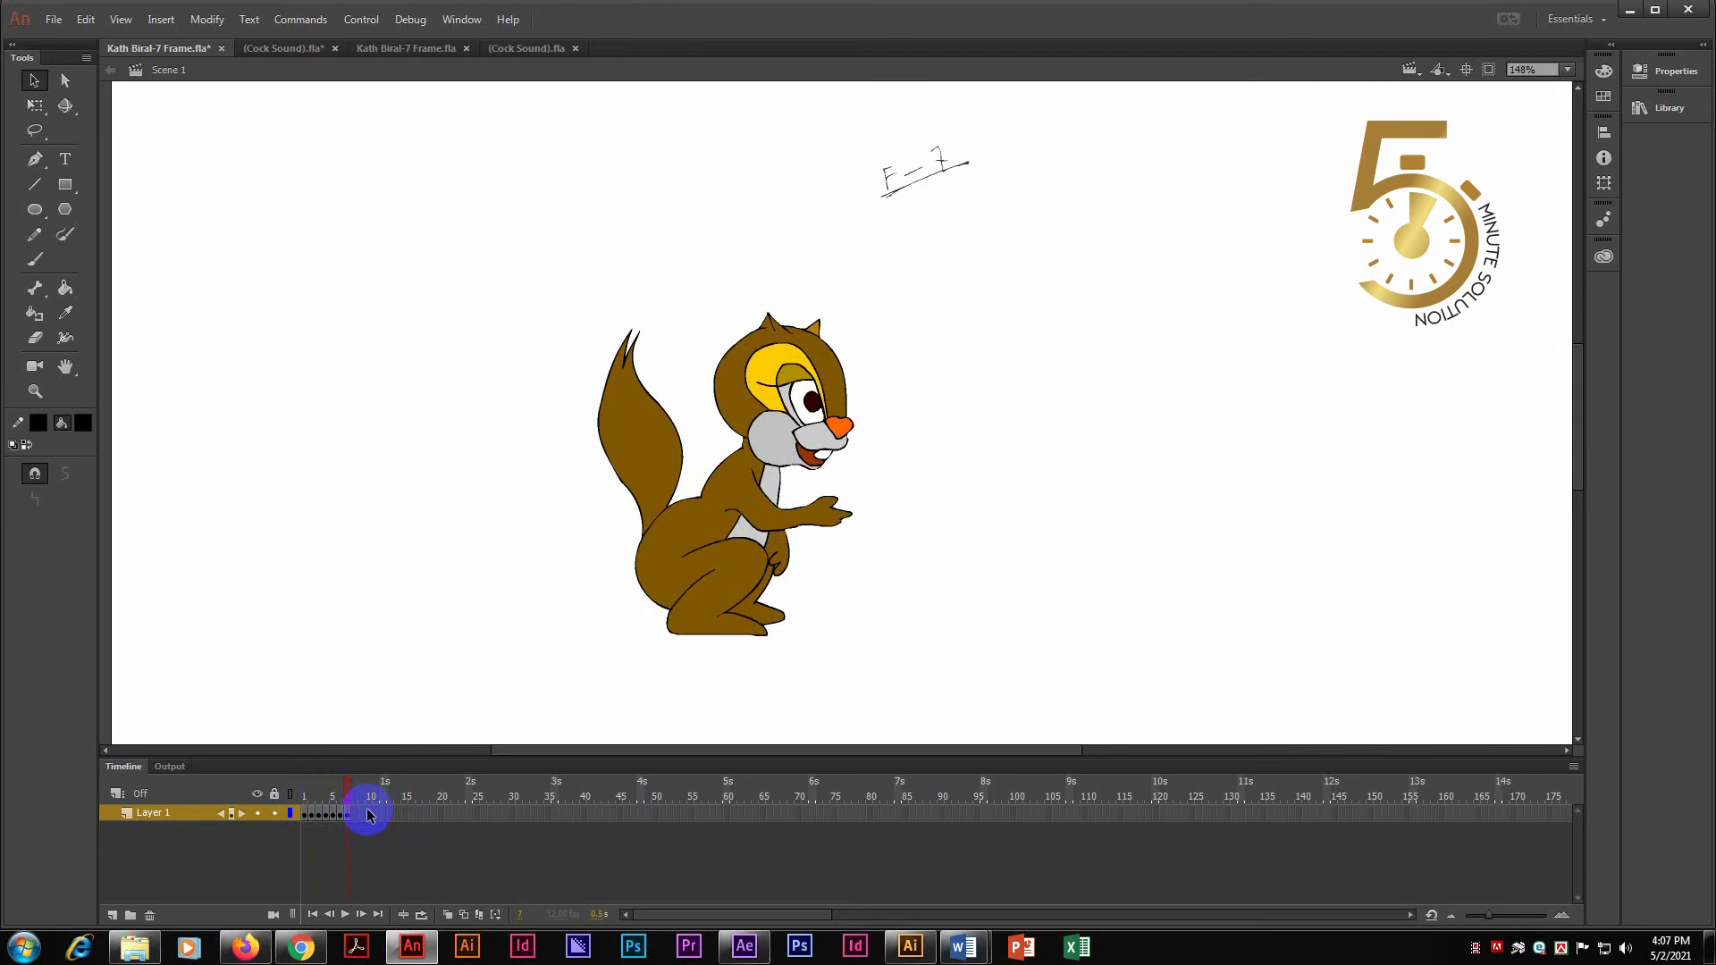
pyautogui.click(351, 792)
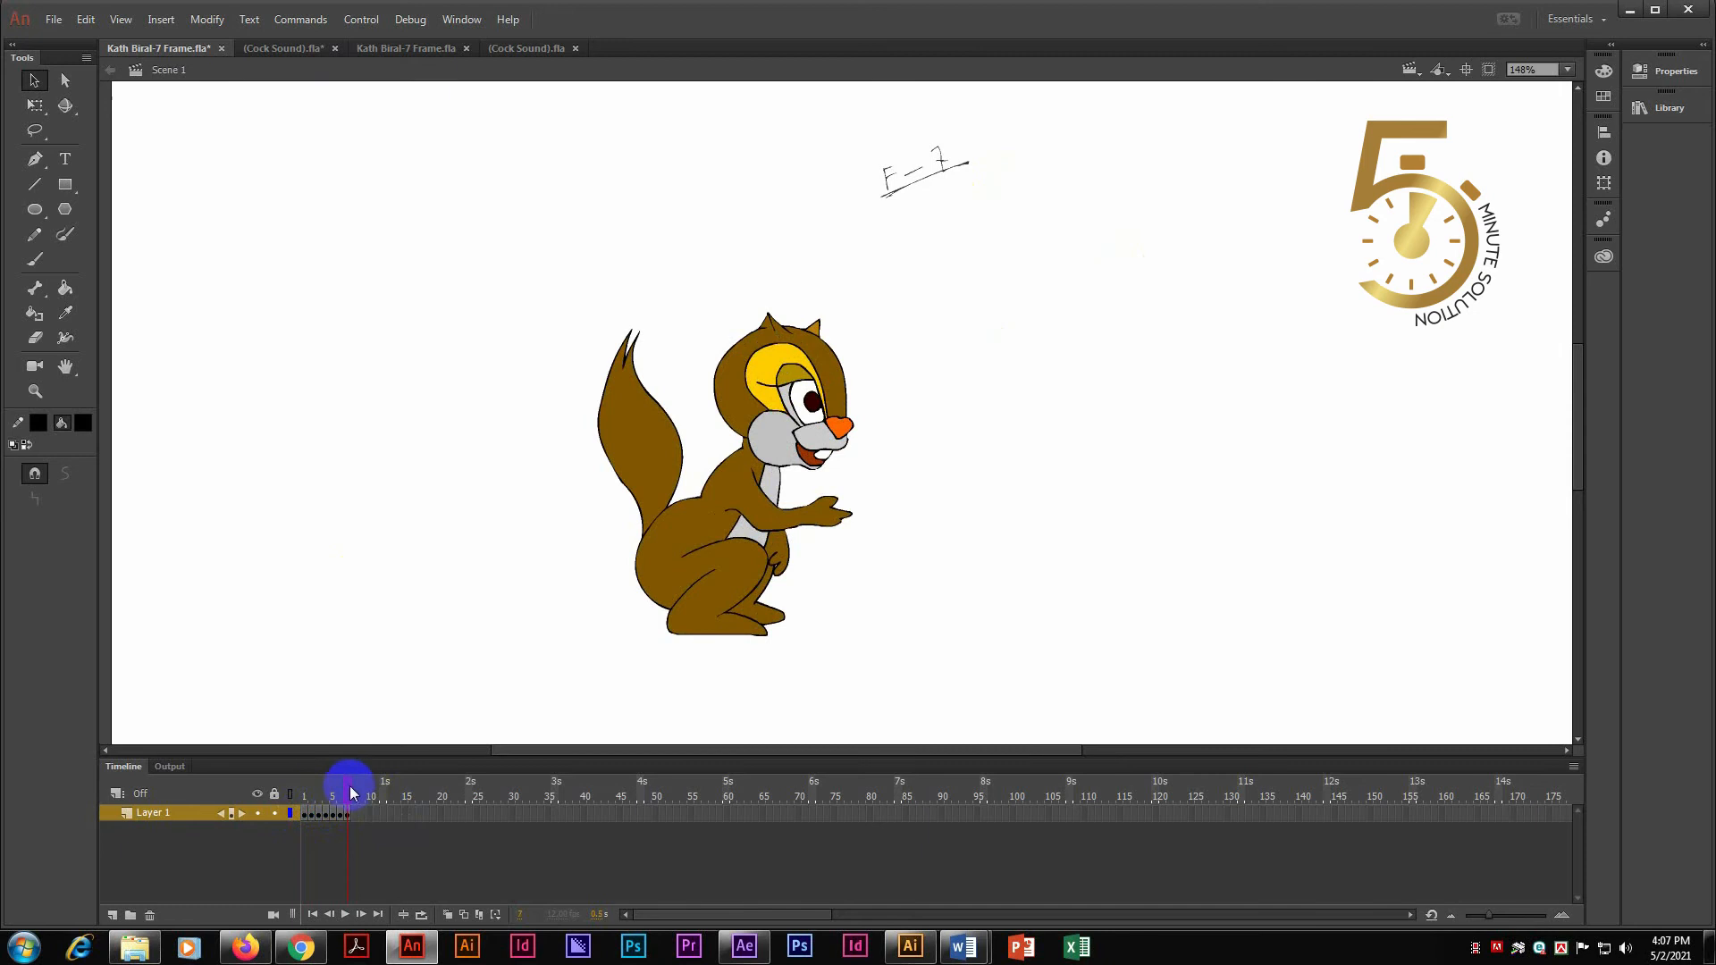
pyautogui.moveTo(352, 793); pyautogui.dragTo(300, 813)
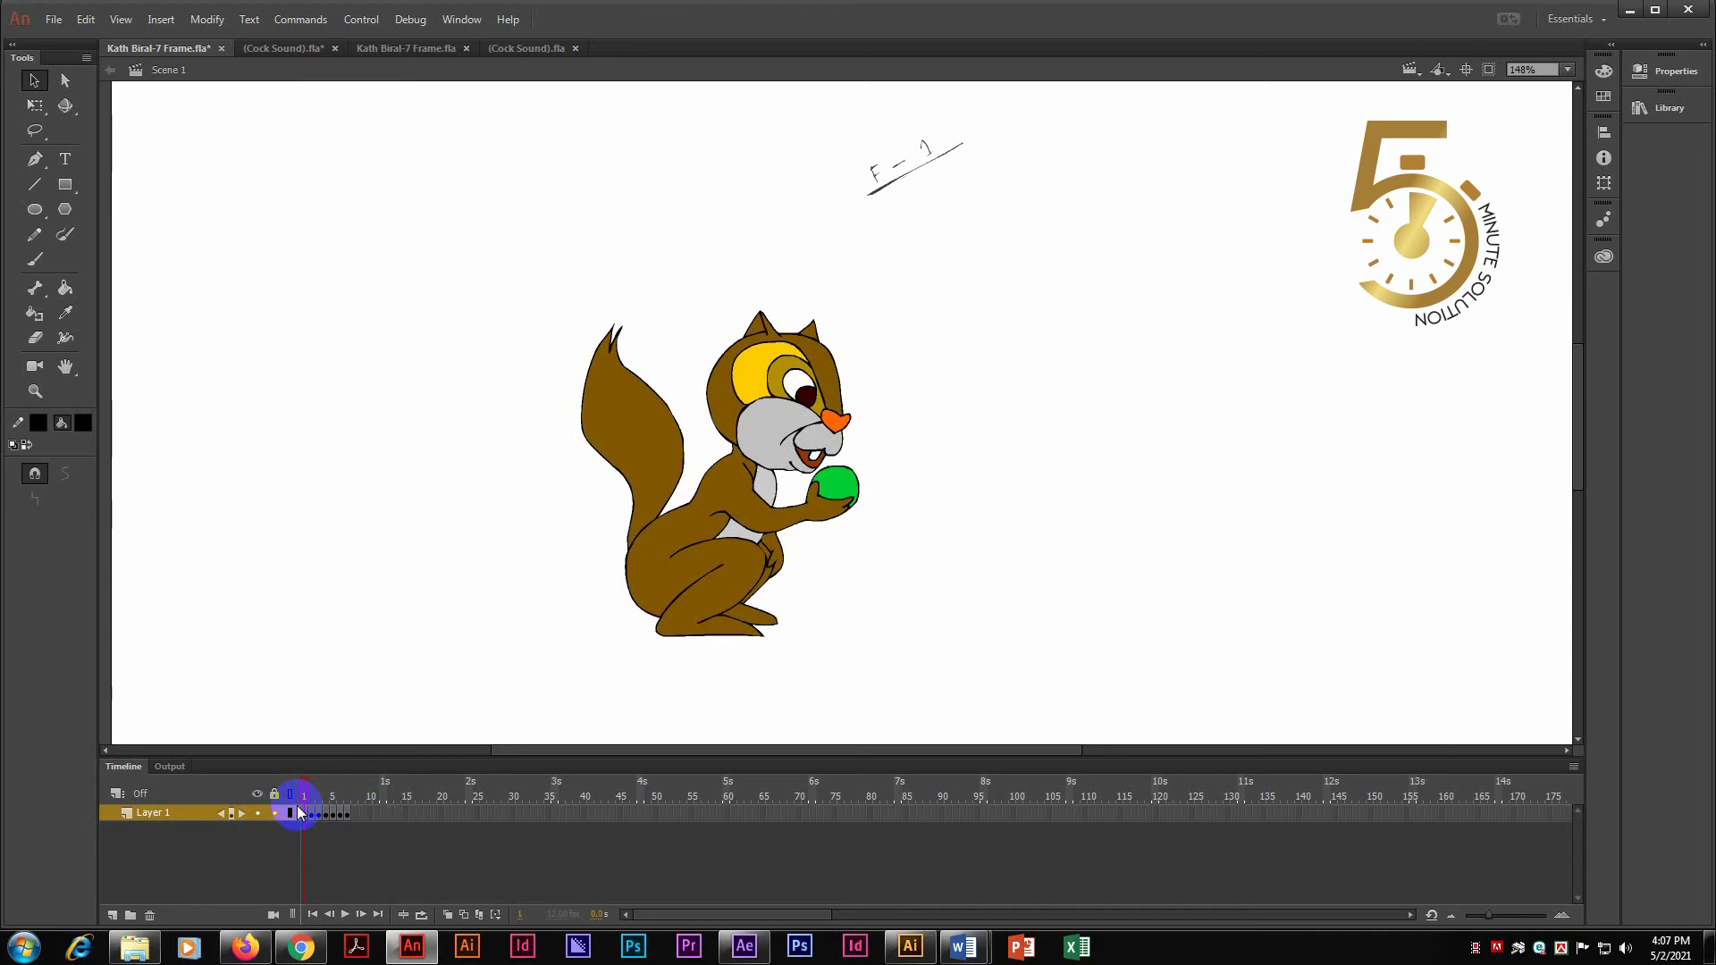
pyautogui.moveTo(300, 813); pyautogui.dragTo(350, 811)
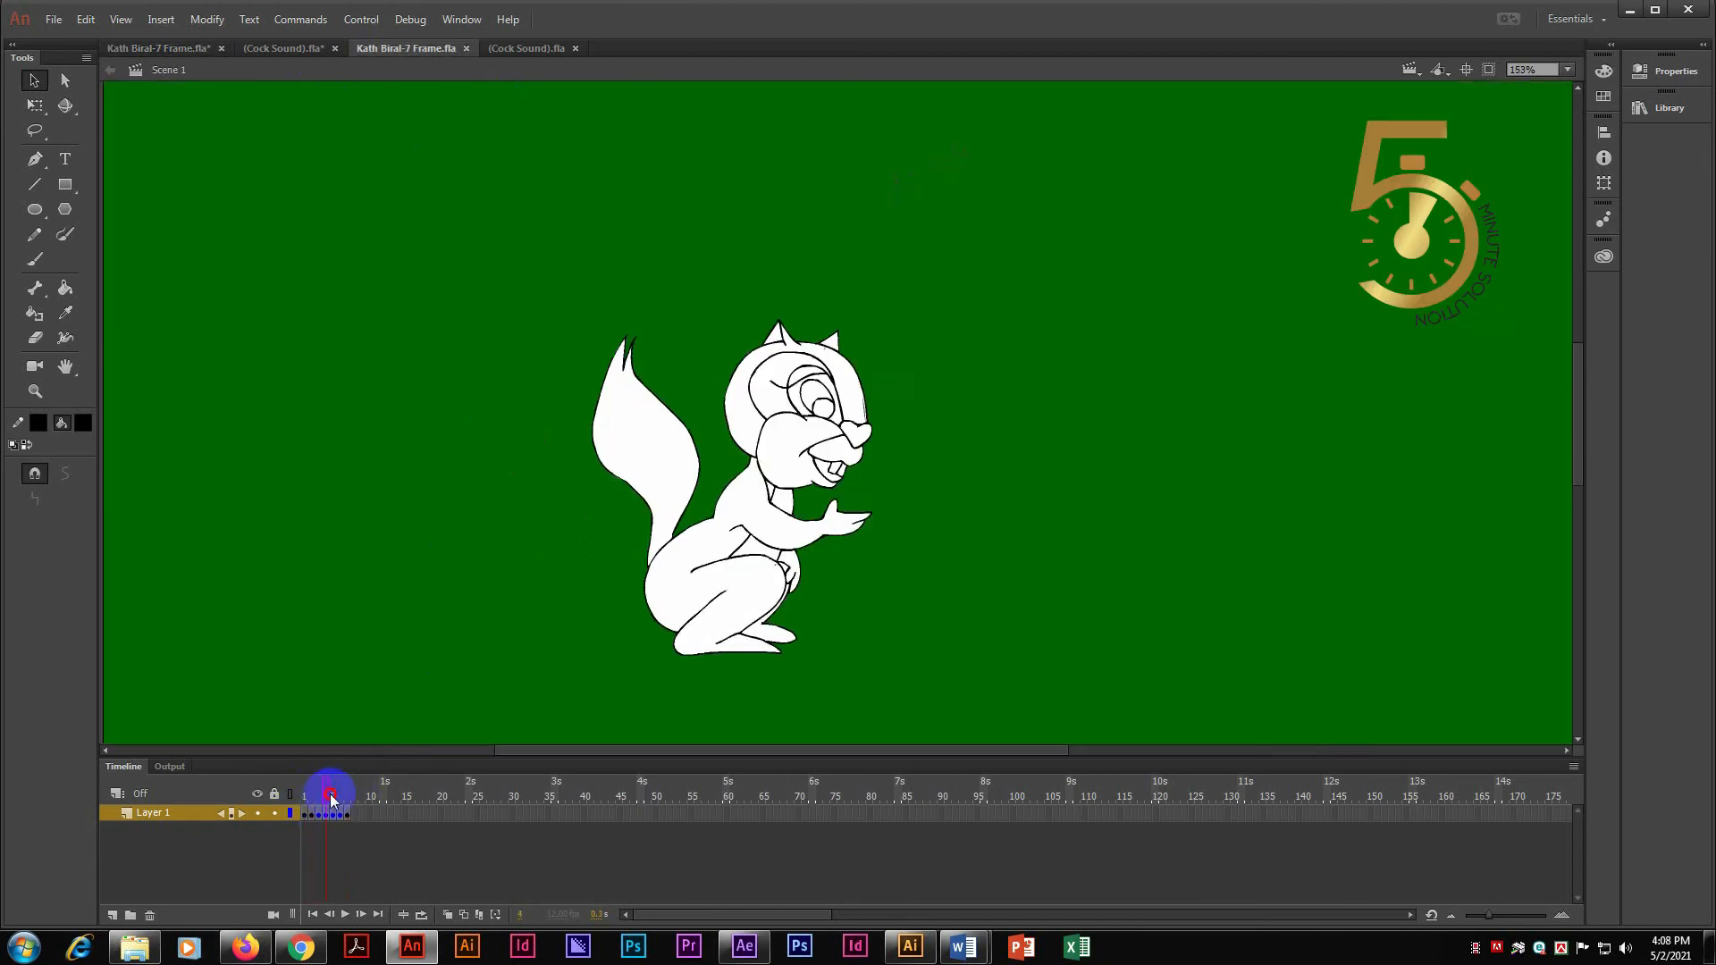
# Step: In frame 4 of the green-background document, fill the squirrel's body, tail, head and limbs with red-orange using the Paint Bucket
pyautogui.moveTo(329, 794)
pyautogui.mouseDown()
pyautogui.moveTo(353, 797)
pyautogui.moveTo(326, 804)
pyautogui.mouseUp()
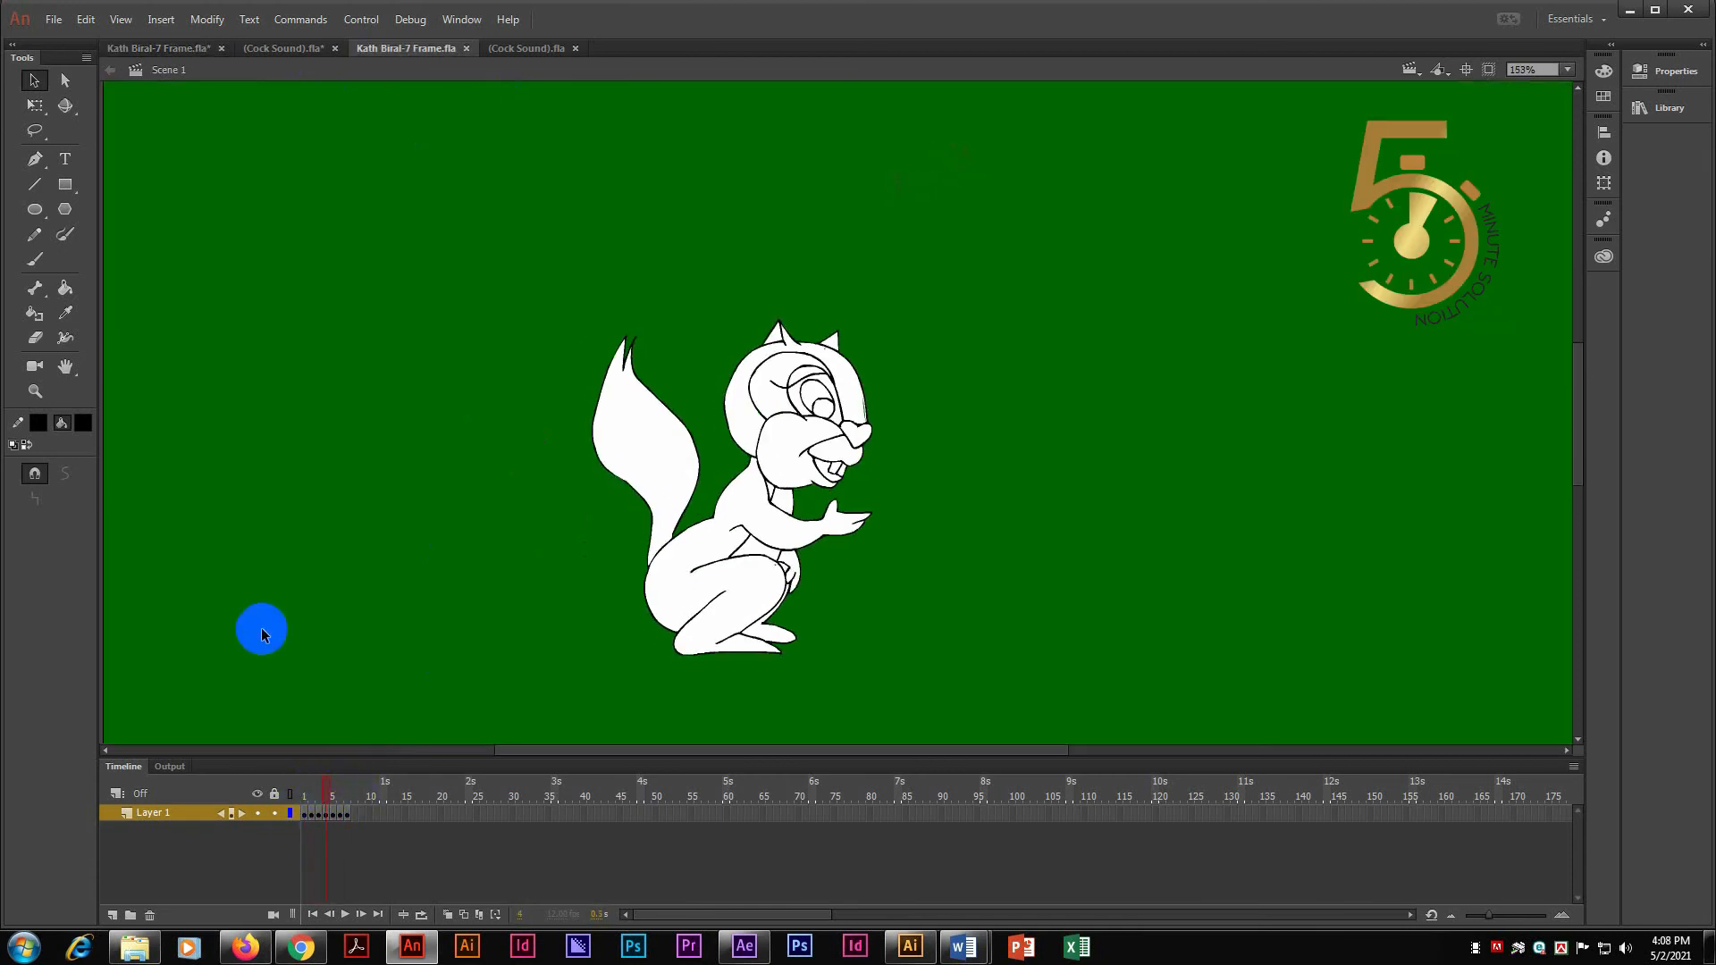
pyautogui.click(65, 287)
pyautogui.click(91, 418)
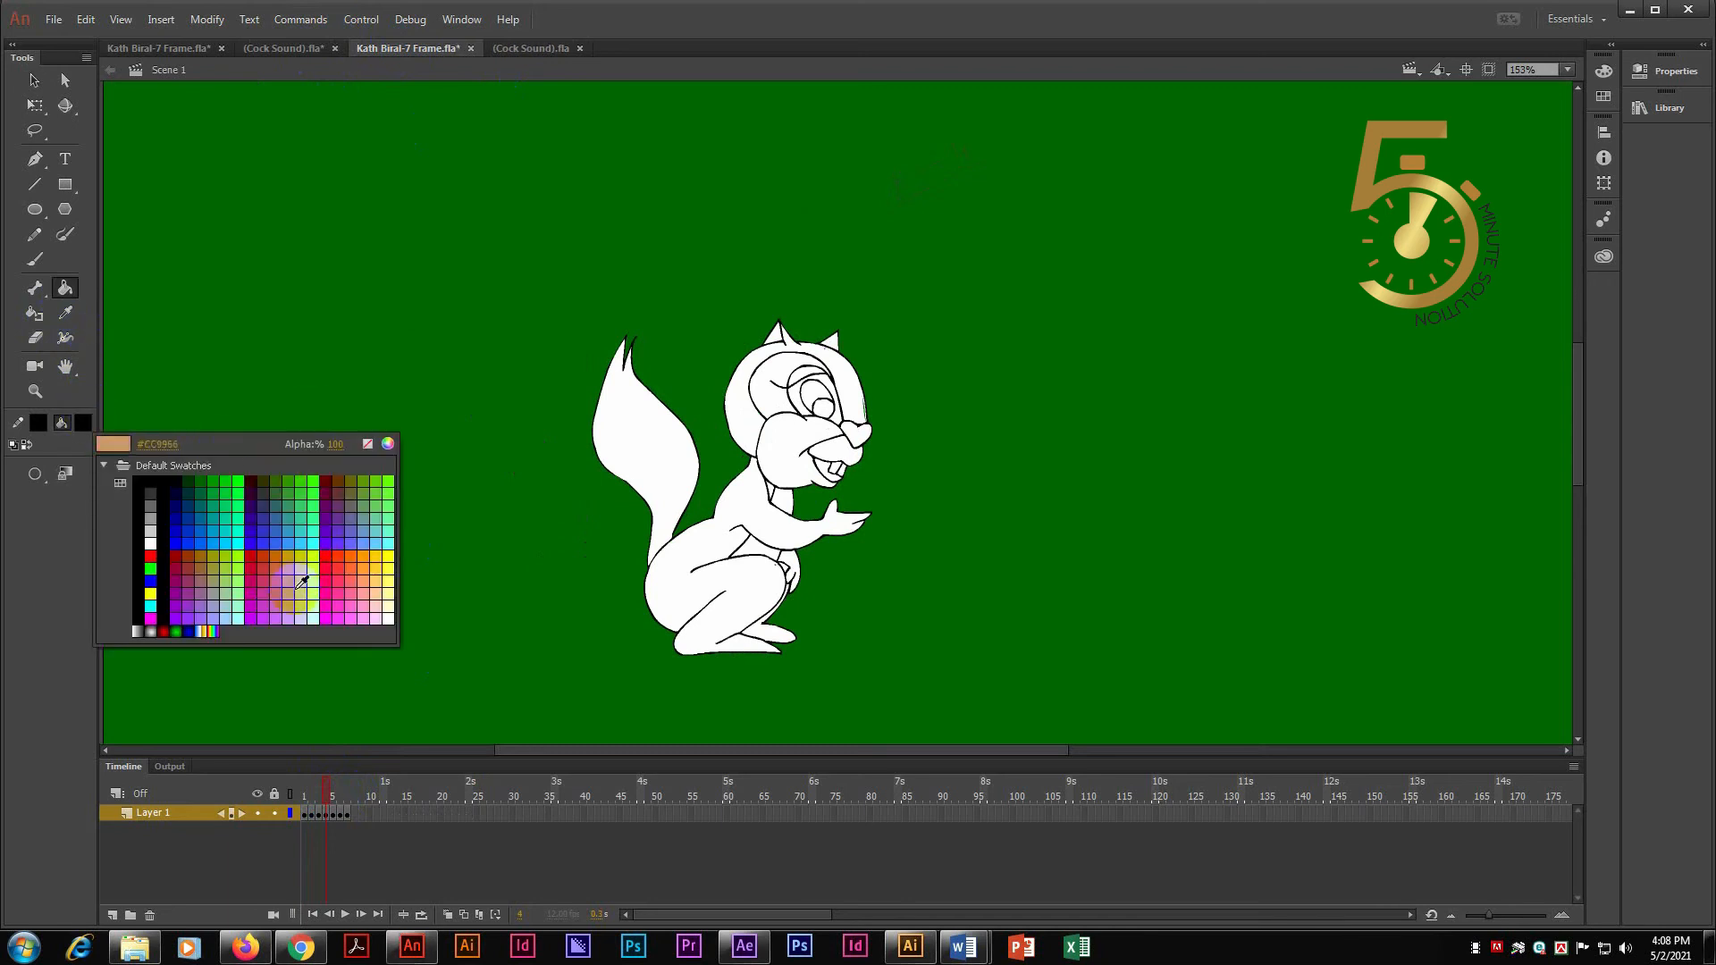
pyautogui.click(347, 551)
pyautogui.click(732, 566)
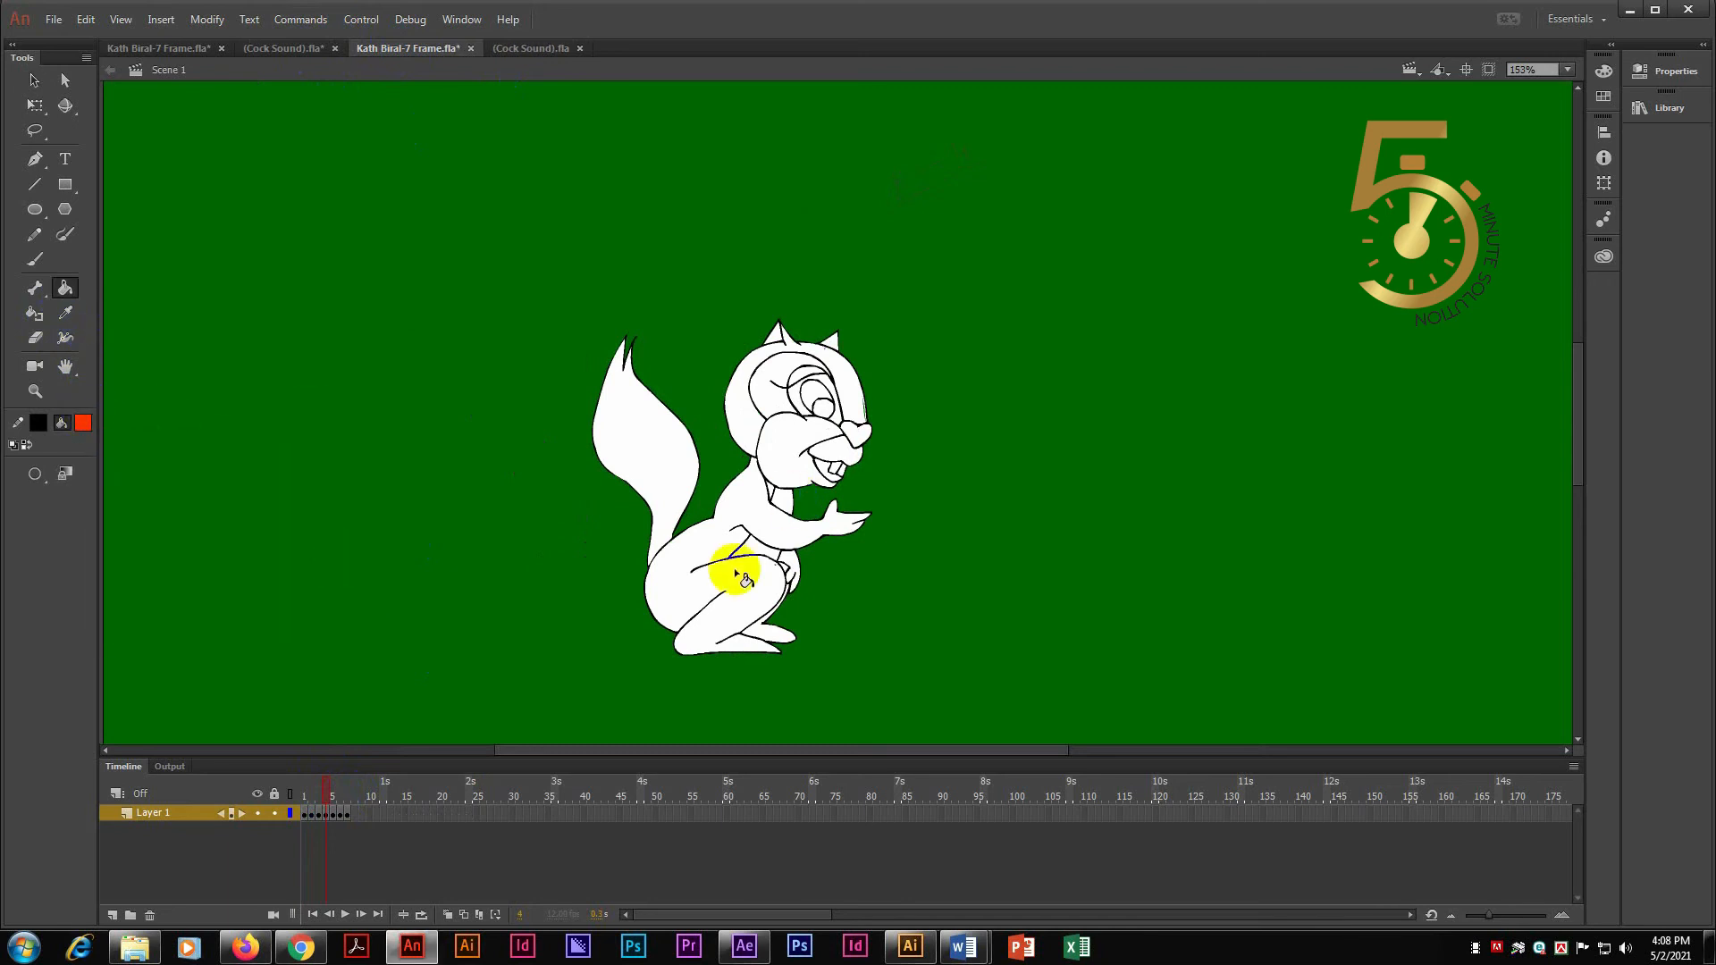
pyautogui.click(661, 484)
pyautogui.click(759, 430)
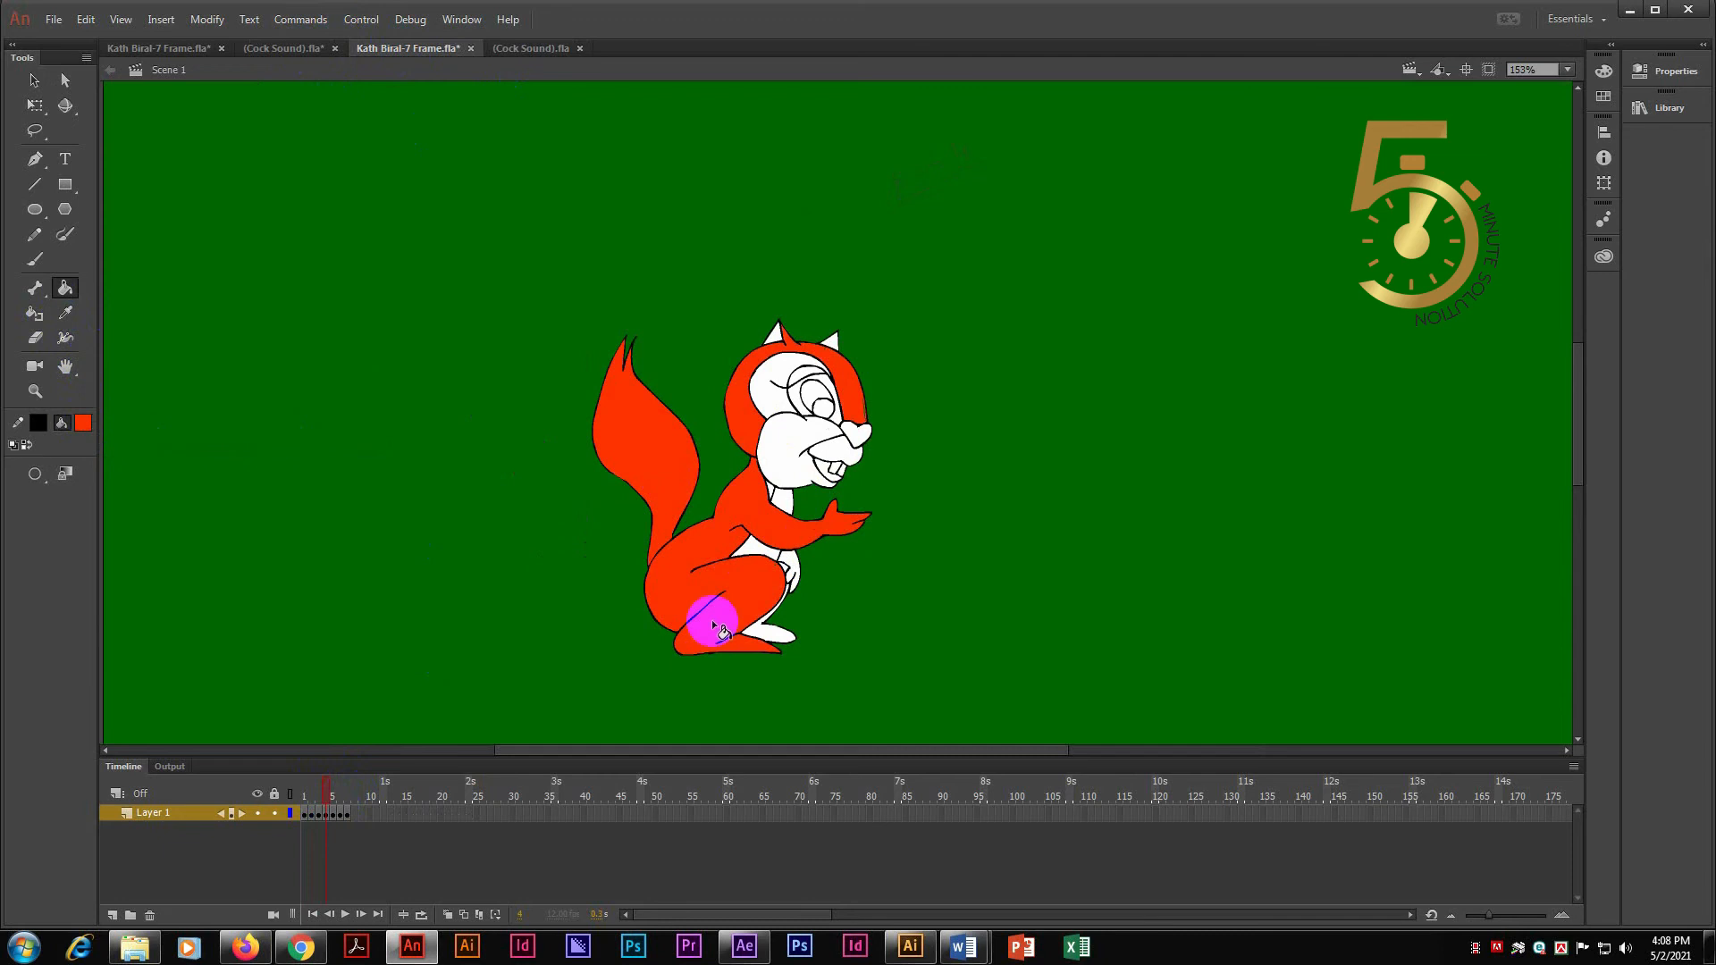
pyautogui.click(795, 594)
# Step: Refill the squirrel's body, tail, head and far arm with a lighter orange
pyautogui.click(93, 424)
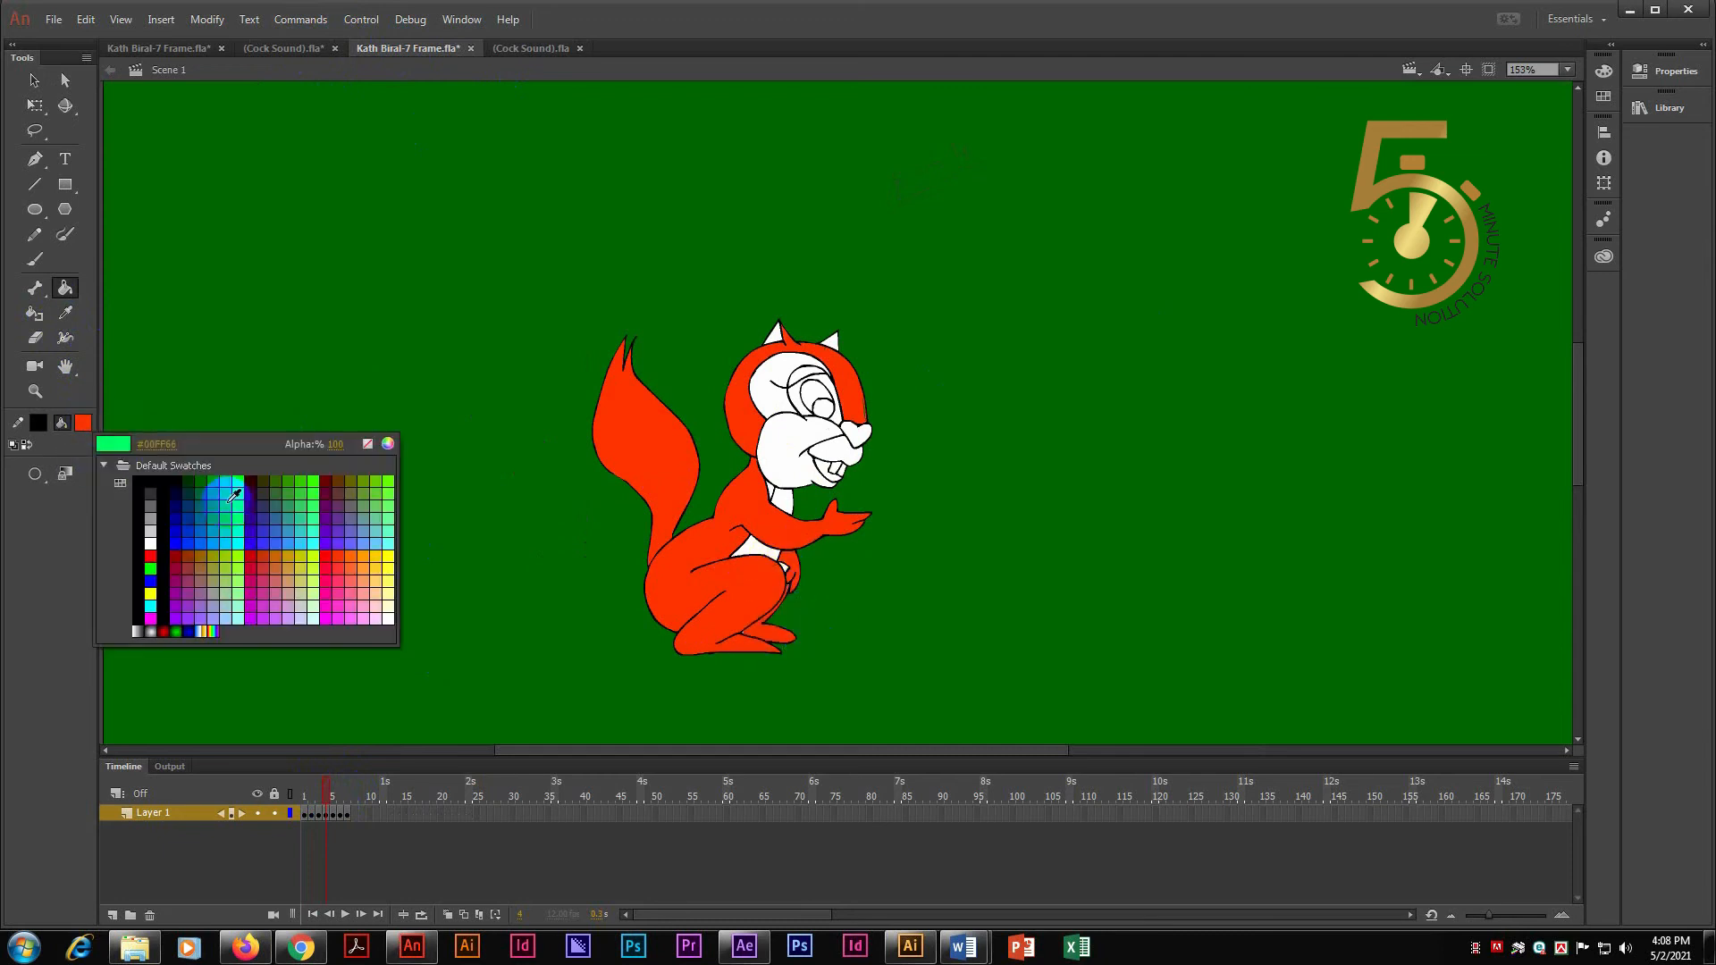
pyautogui.click(356, 552)
pyautogui.click(660, 600)
pyautogui.click(659, 467)
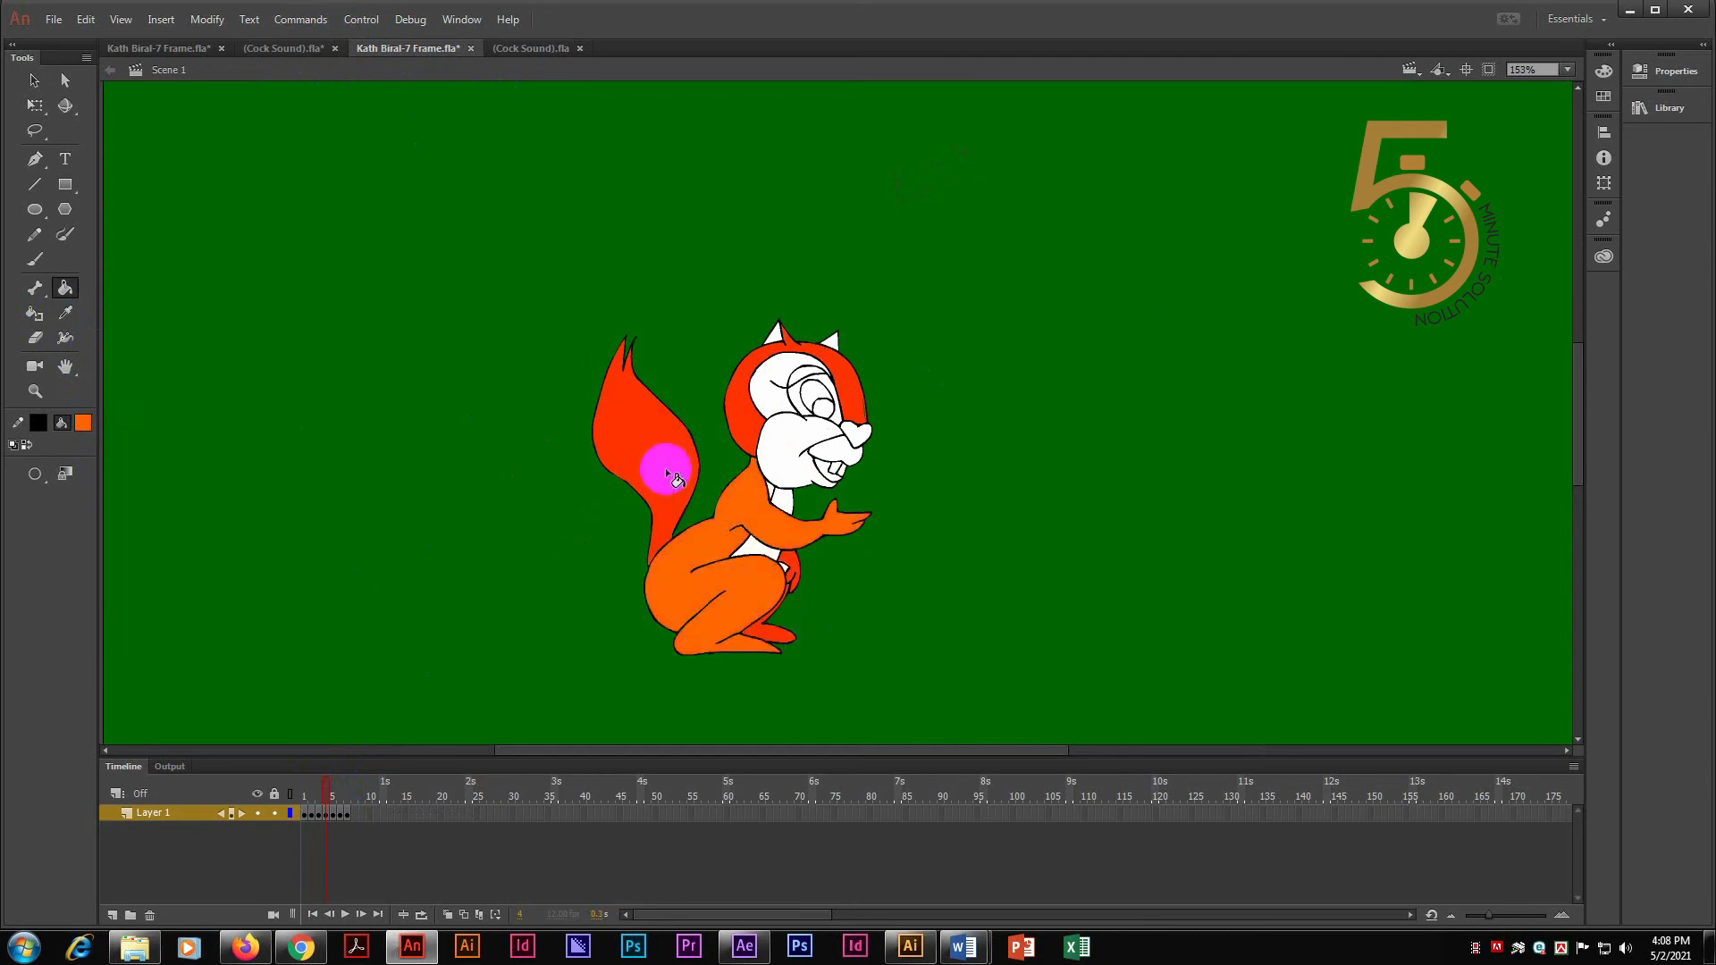
pyautogui.click(765, 394)
pyautogui.click(795, 611)
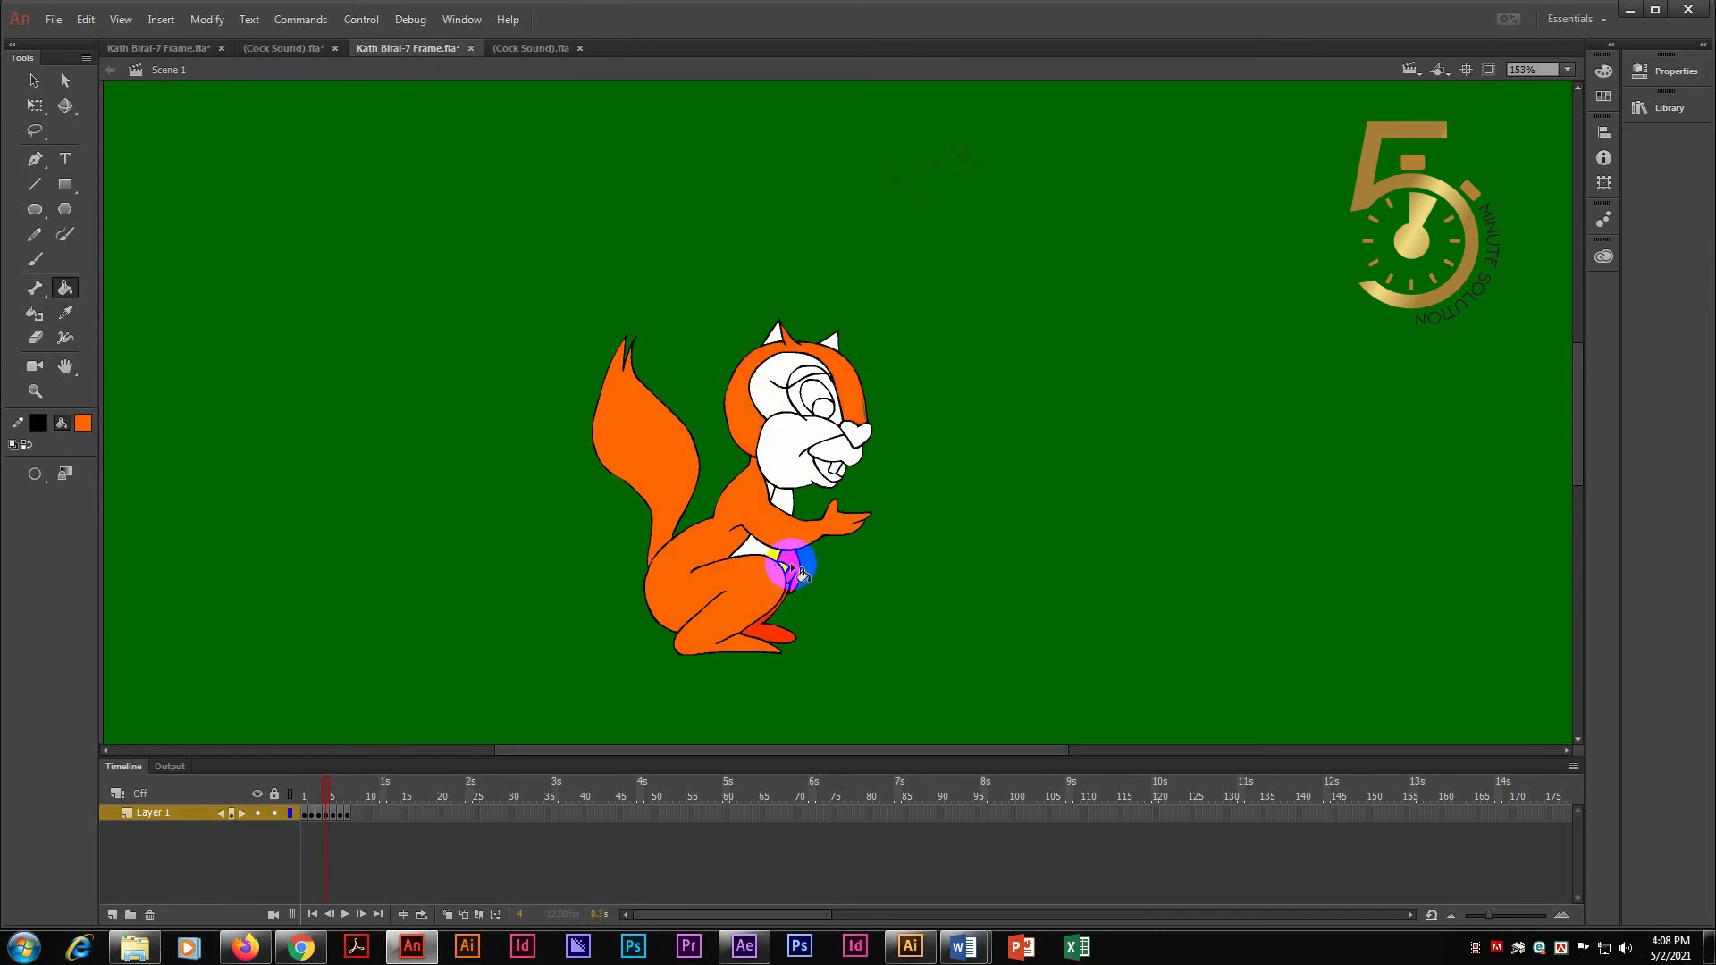
pyautogui.click(86, 424)
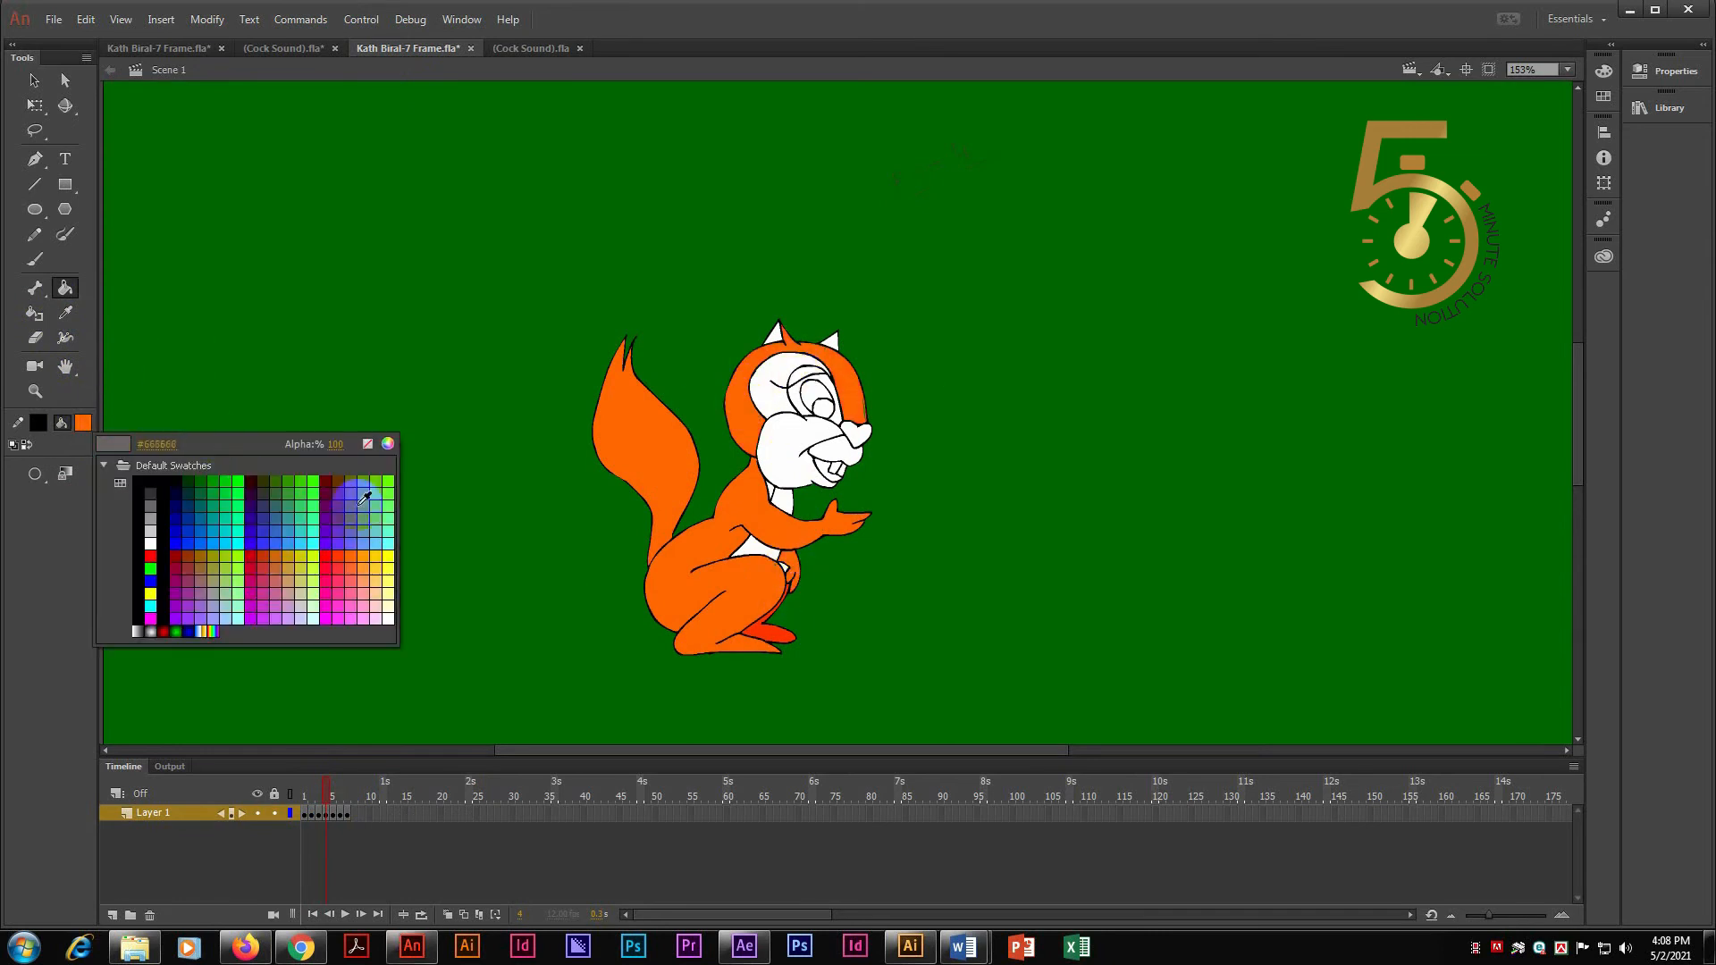
pyautogui.click(568, 298)
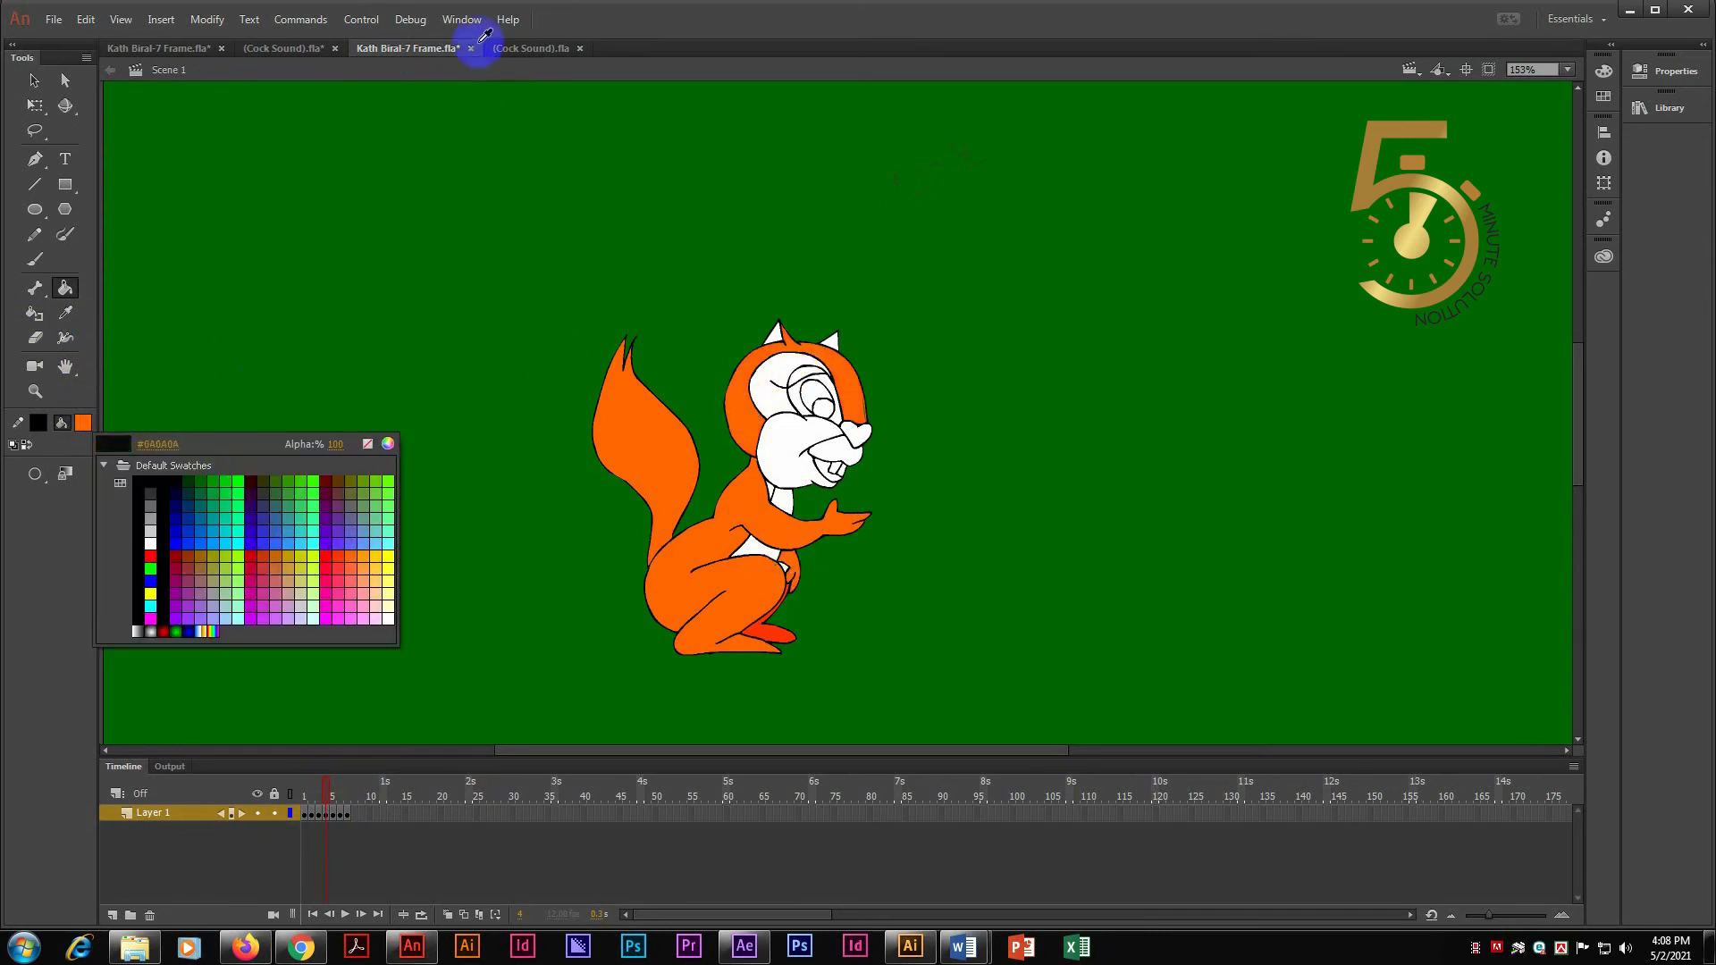
pyautogui.click(43, 77)
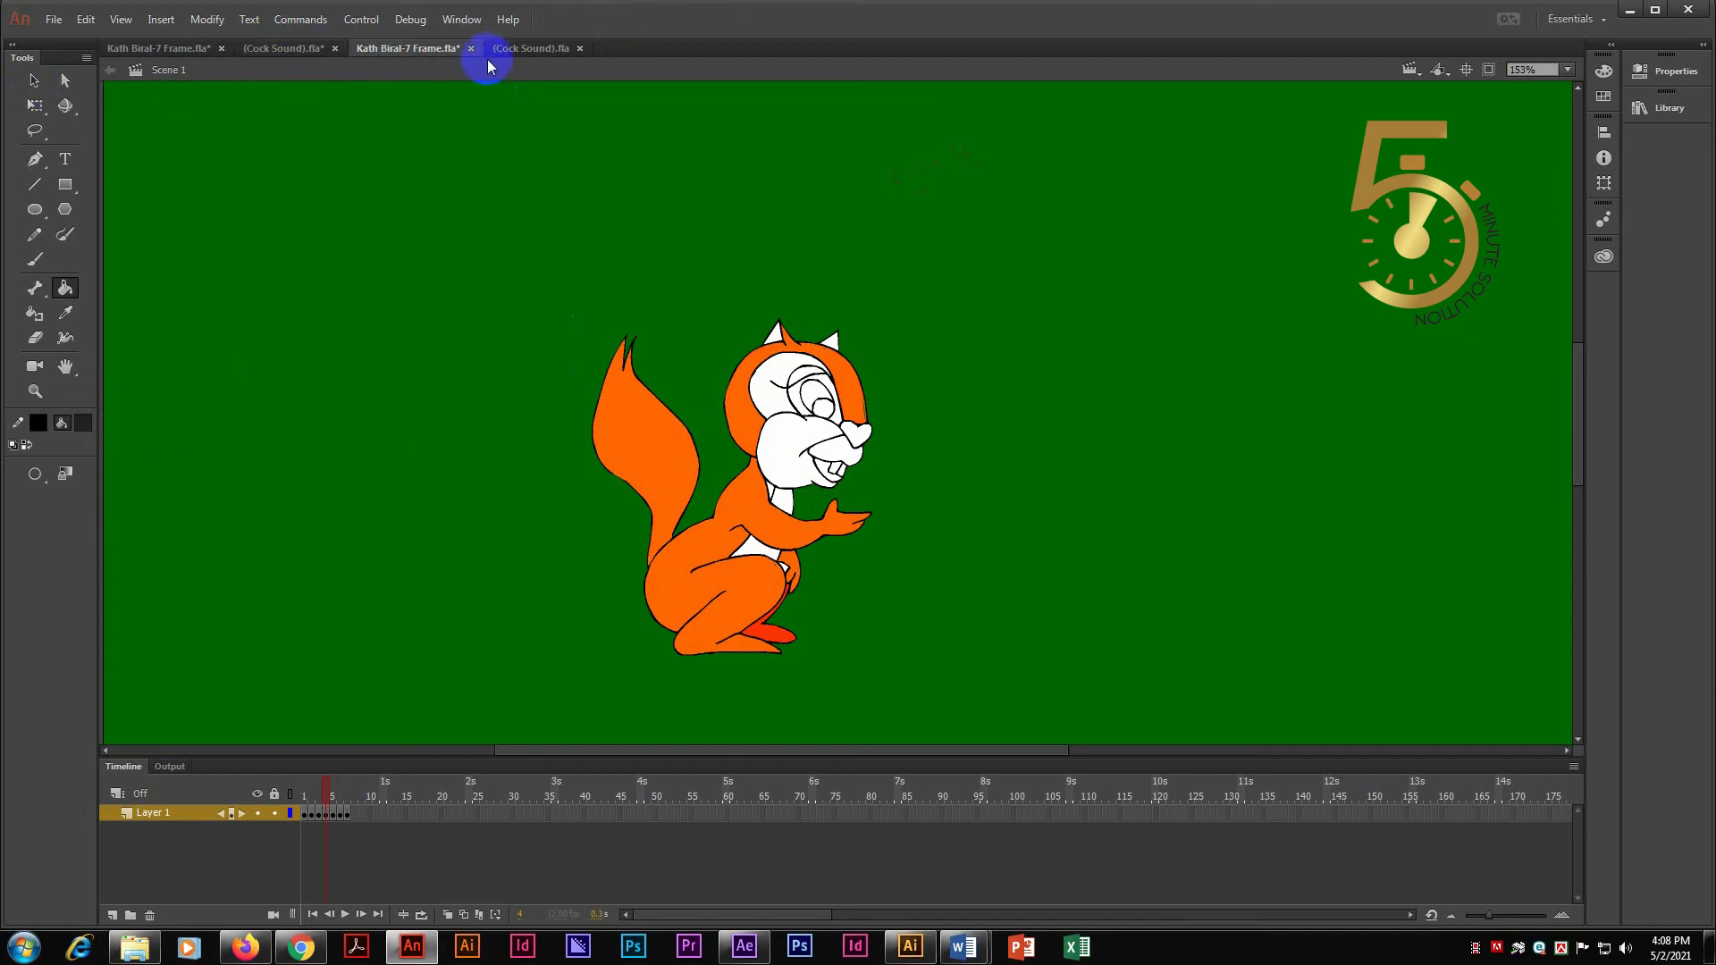
# Step: Switch to the first (Cock Sound).fla document, test the rooster animation as a movie and close the preview
pyautogui.click(322, 49)
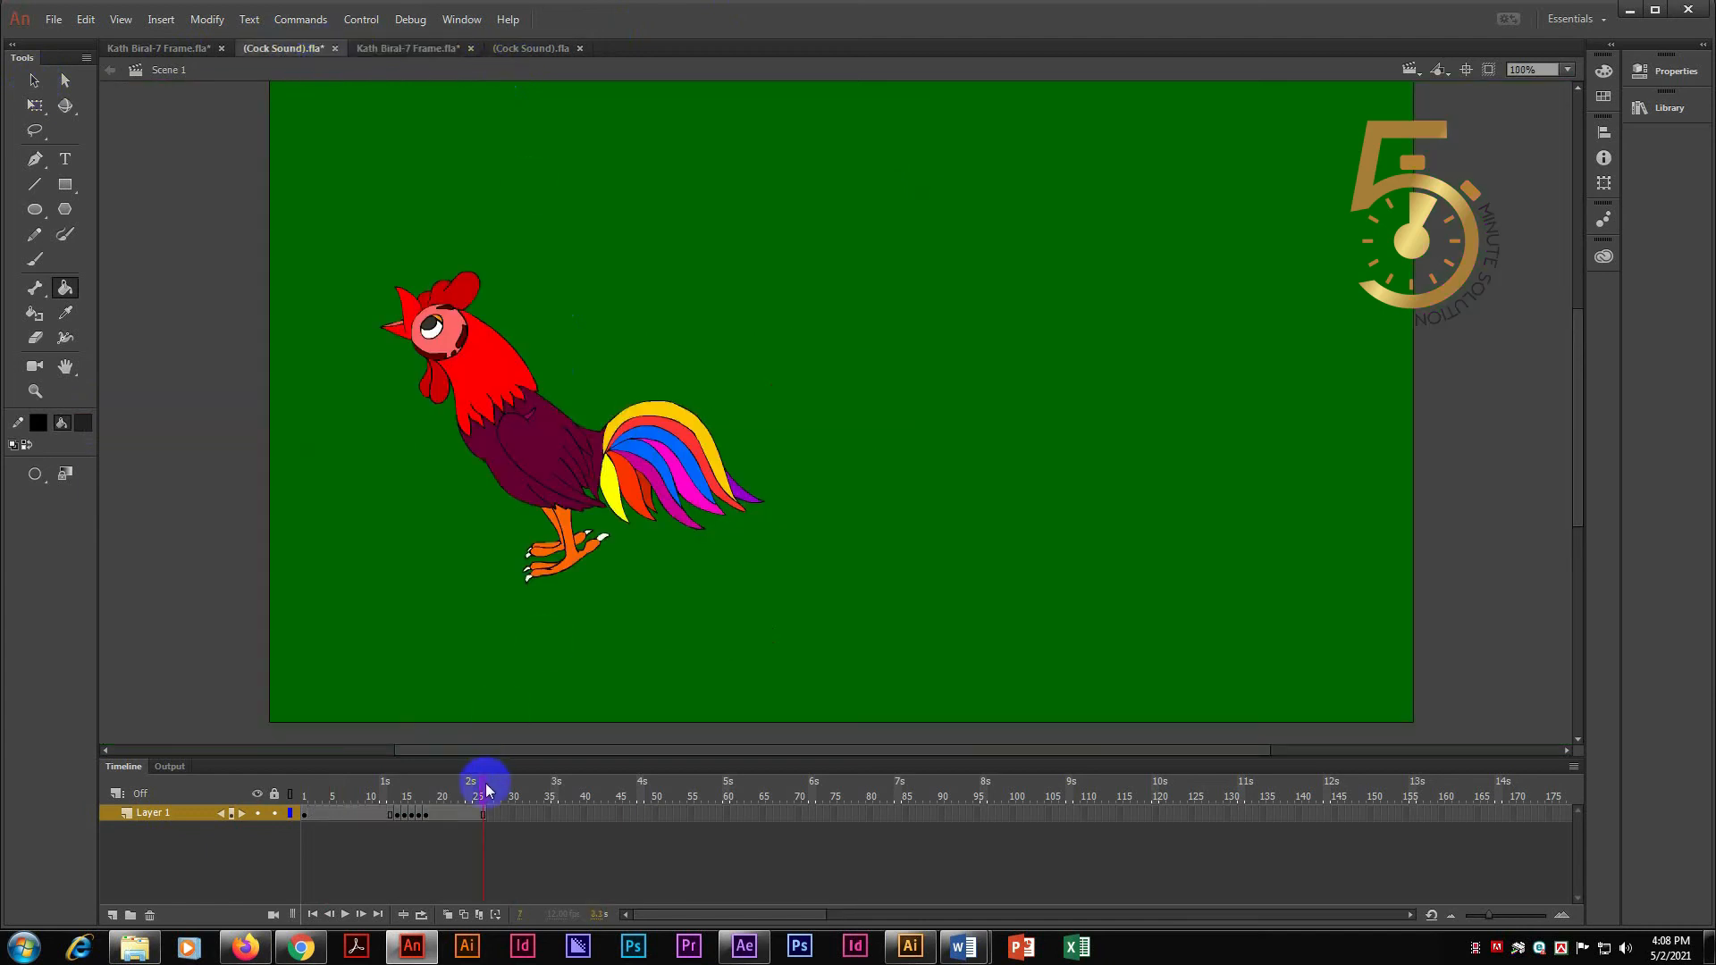
pyautogui.moveTo(487, 789); pyautogui.dragTo(539, 768)
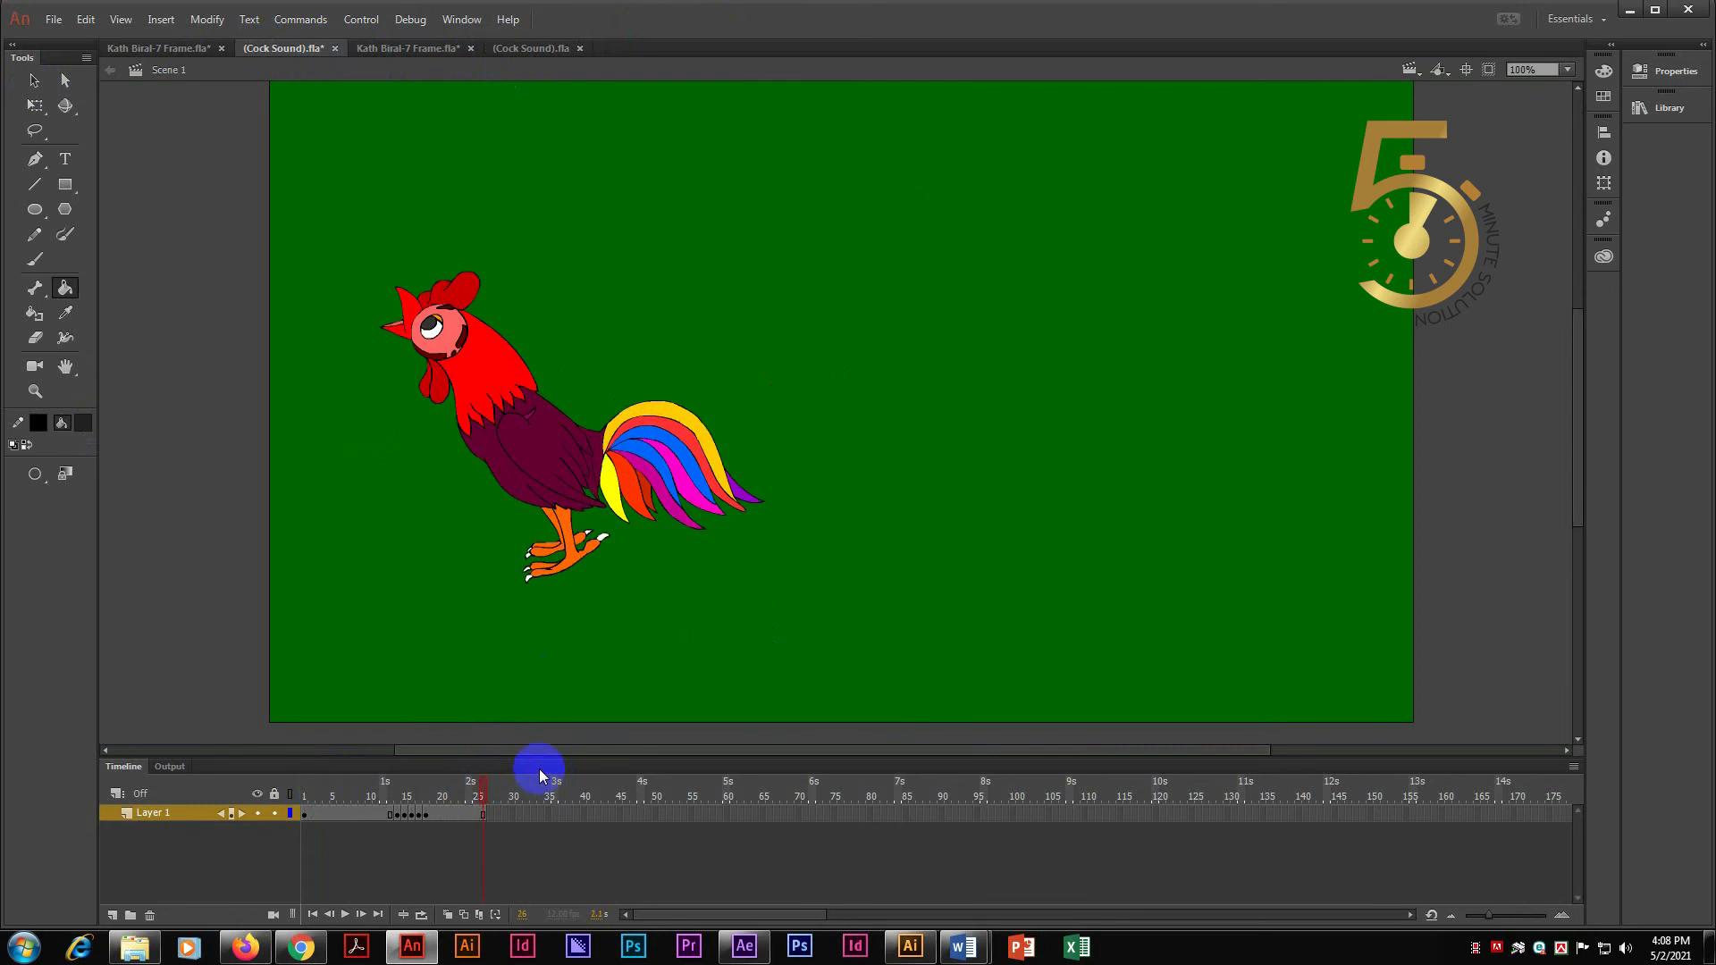
pyautogui.hotkey('ctrl', 'Return')
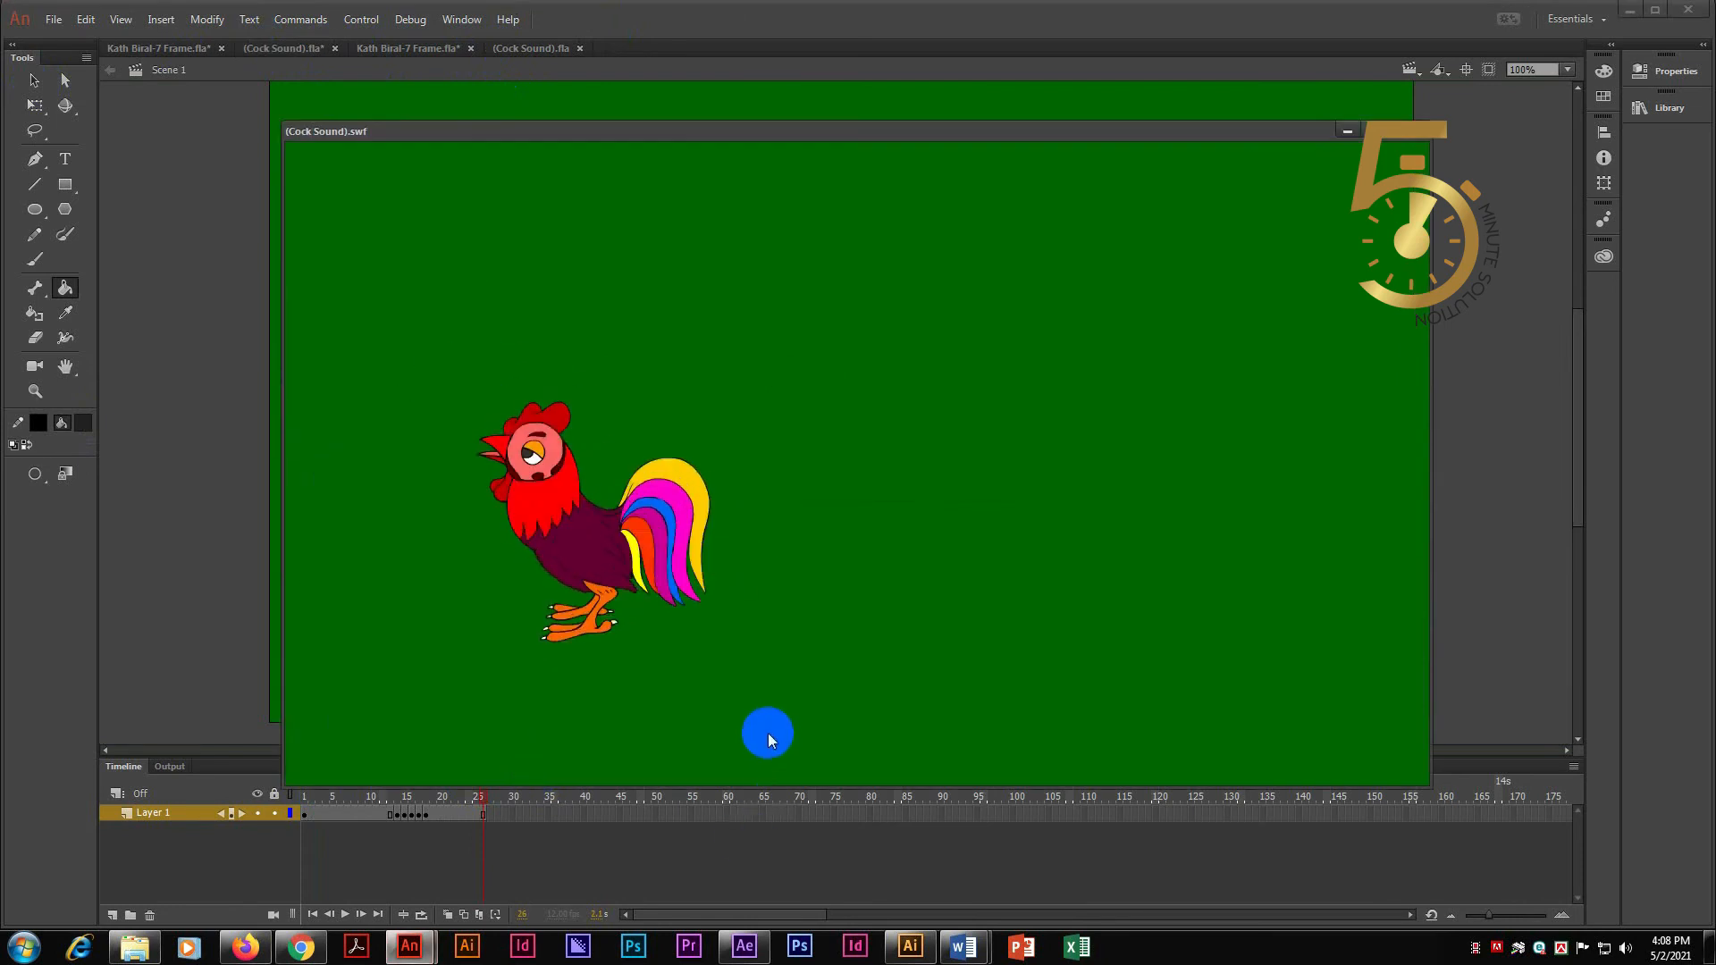
pyautogui.click(1414, 132)
# Step: Examine the rooster's keyframes and the held frames before them on the timeline
pyautogui.click(399, 798)
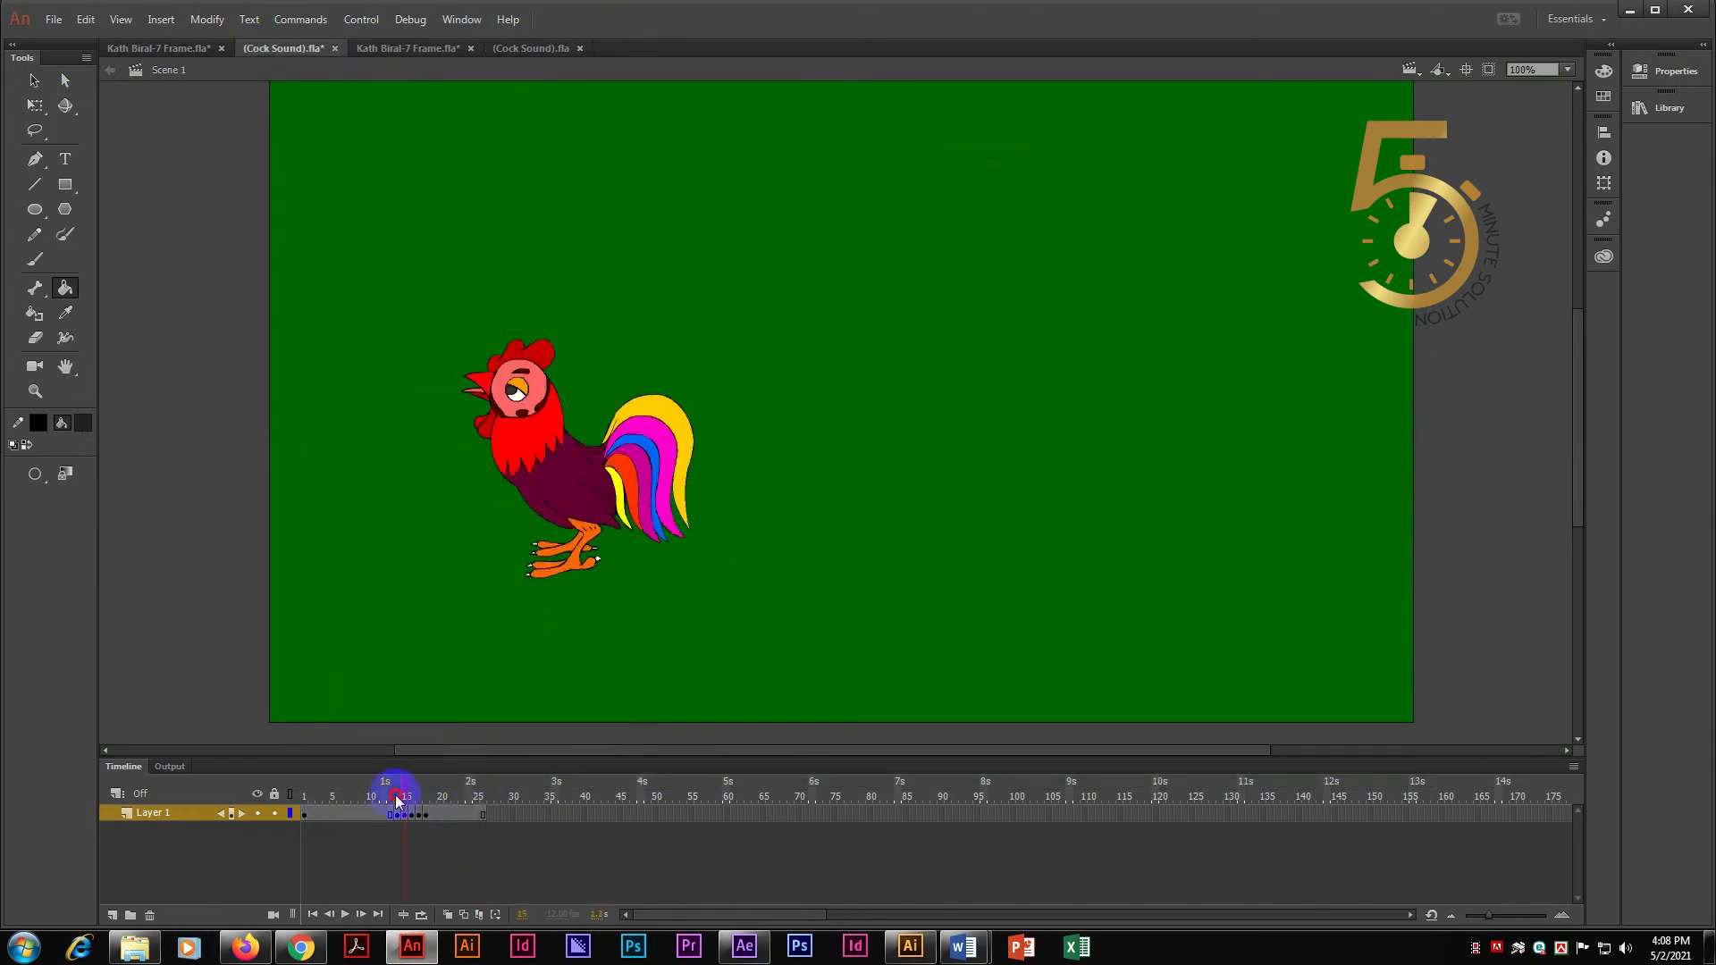
pyautogui.moveTo(399, 798)
pyautogui.mouseDown()
pyautogui.moveTo(299, 800)
pyautogui.moveTo(426, 801)
pyautogui.mouseUp()
pyautogui.moveTo(426, 807); pyautogui.dragTo(375, 816)
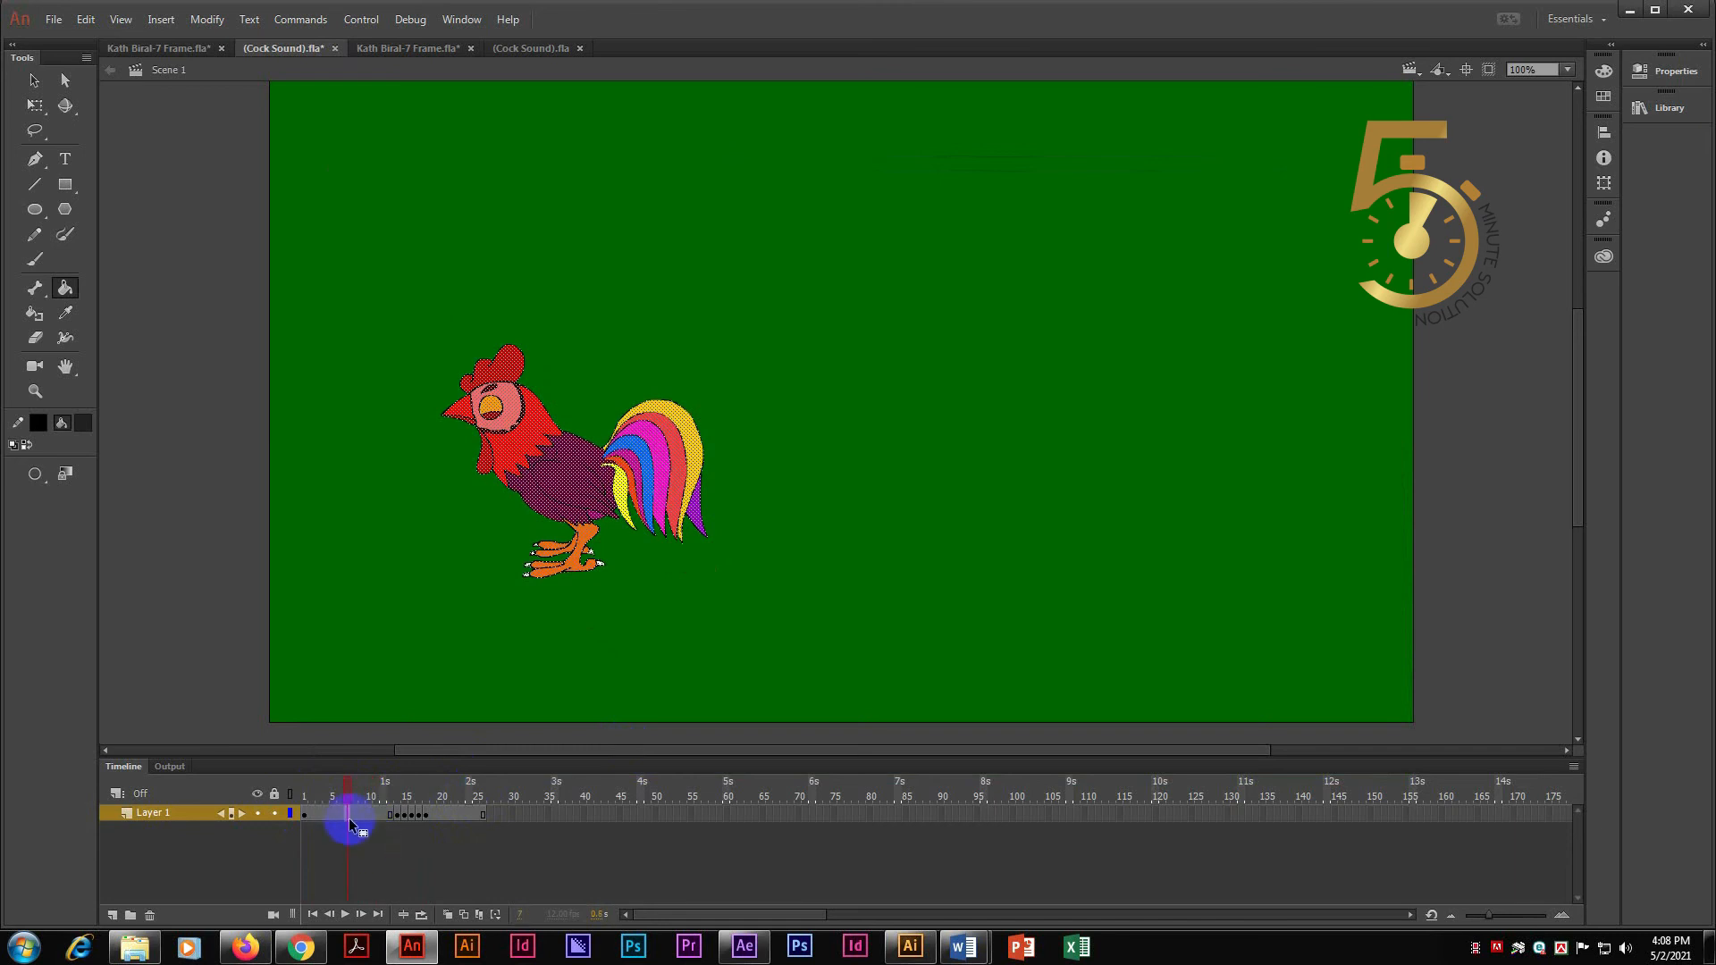
pyautogui.click(319, 817)
pyautogui.click(333, 816)
pyautogui.click(38, 82)
# Step: In the coloured squirrel document, insert a keyframe at frame 25 of Layer 1
pyautogui.click(170, 49)
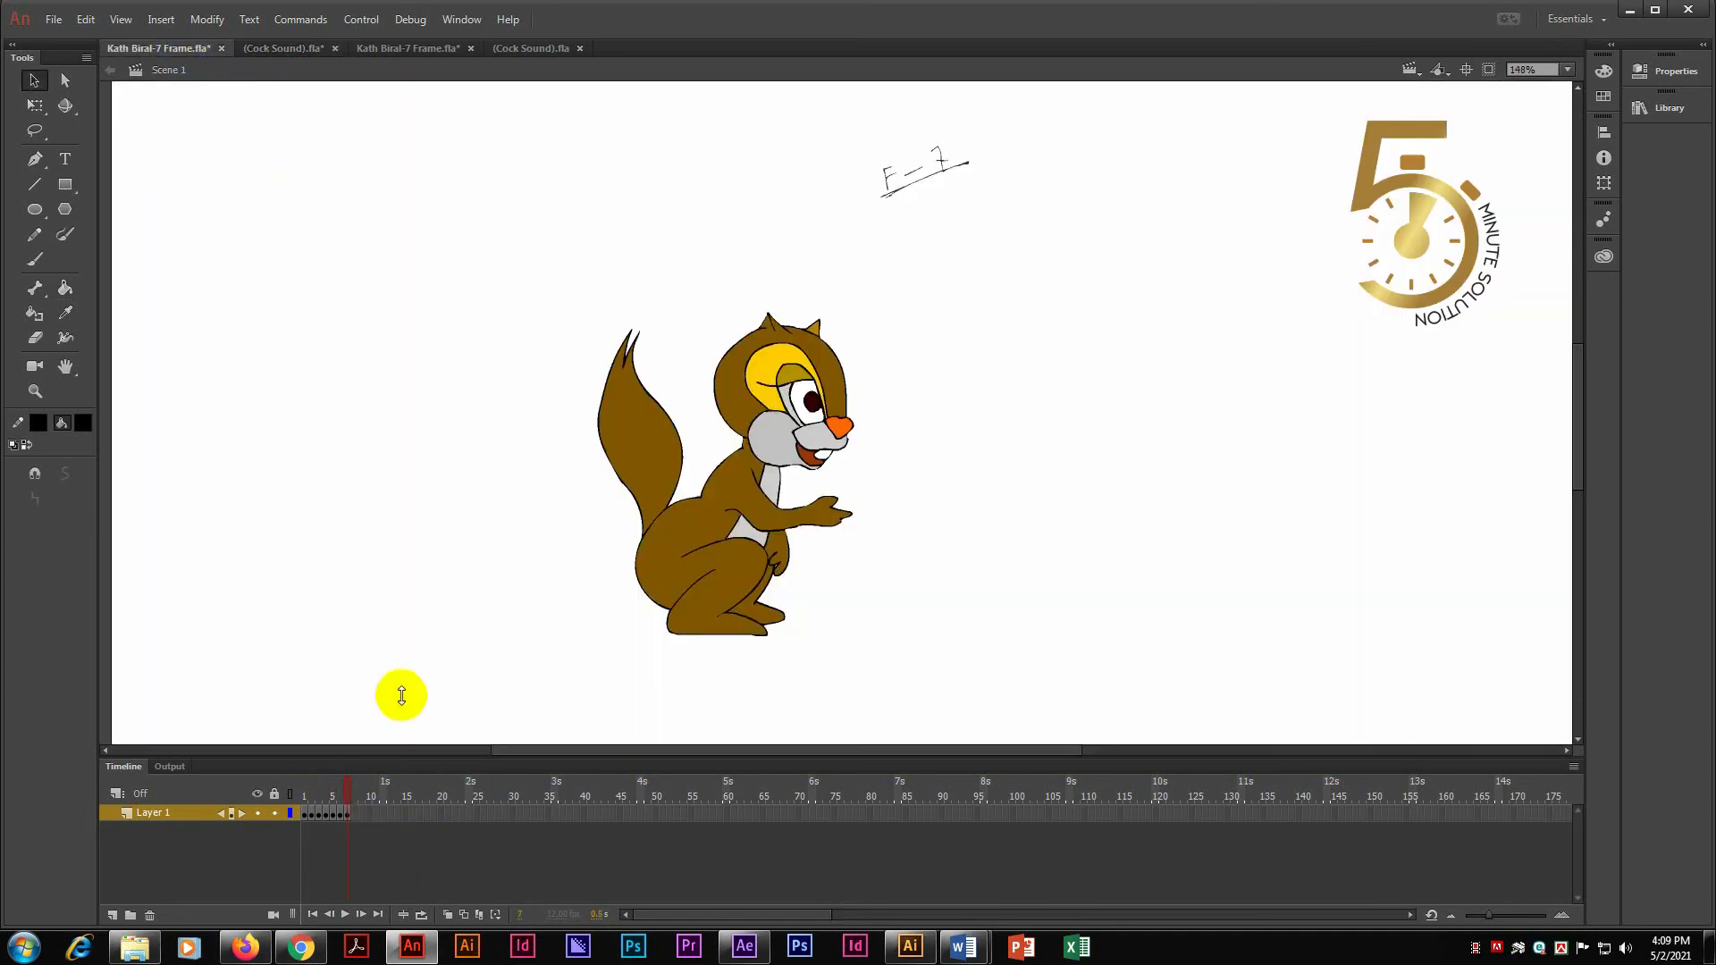
pyautogui.moveTo(359, 793); pyautogui.dragTo(304, 813)
pyautogui.click(475, 812)
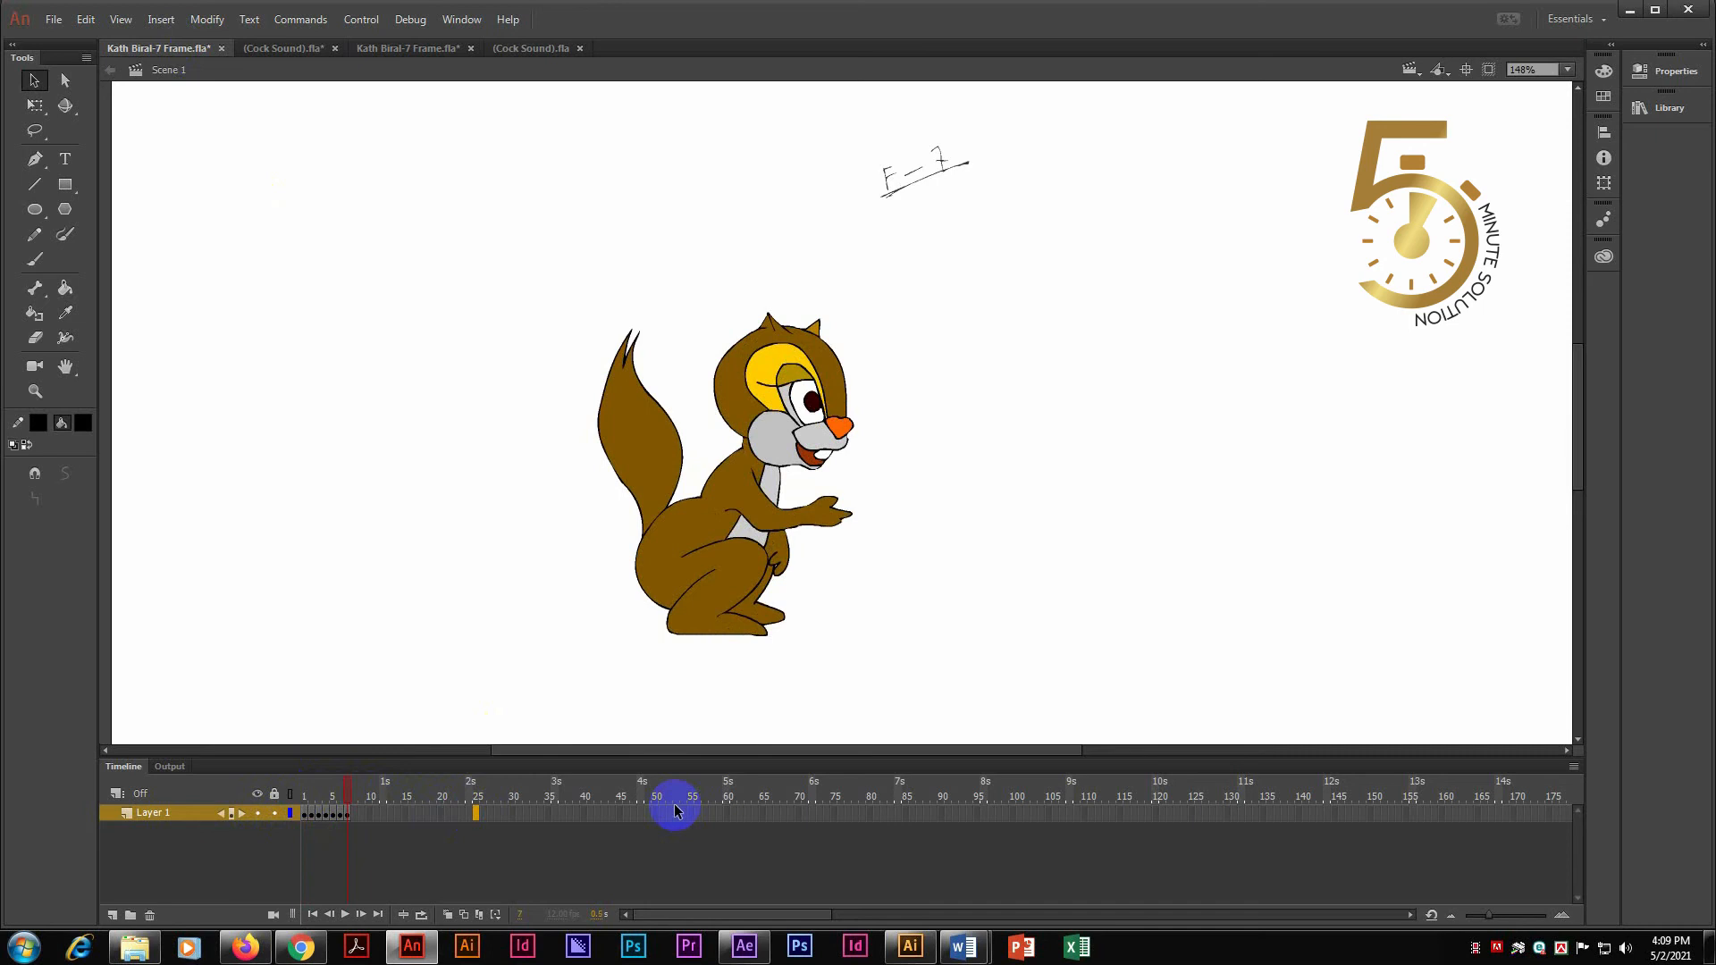
pyautogui.rightClick(476, 815)
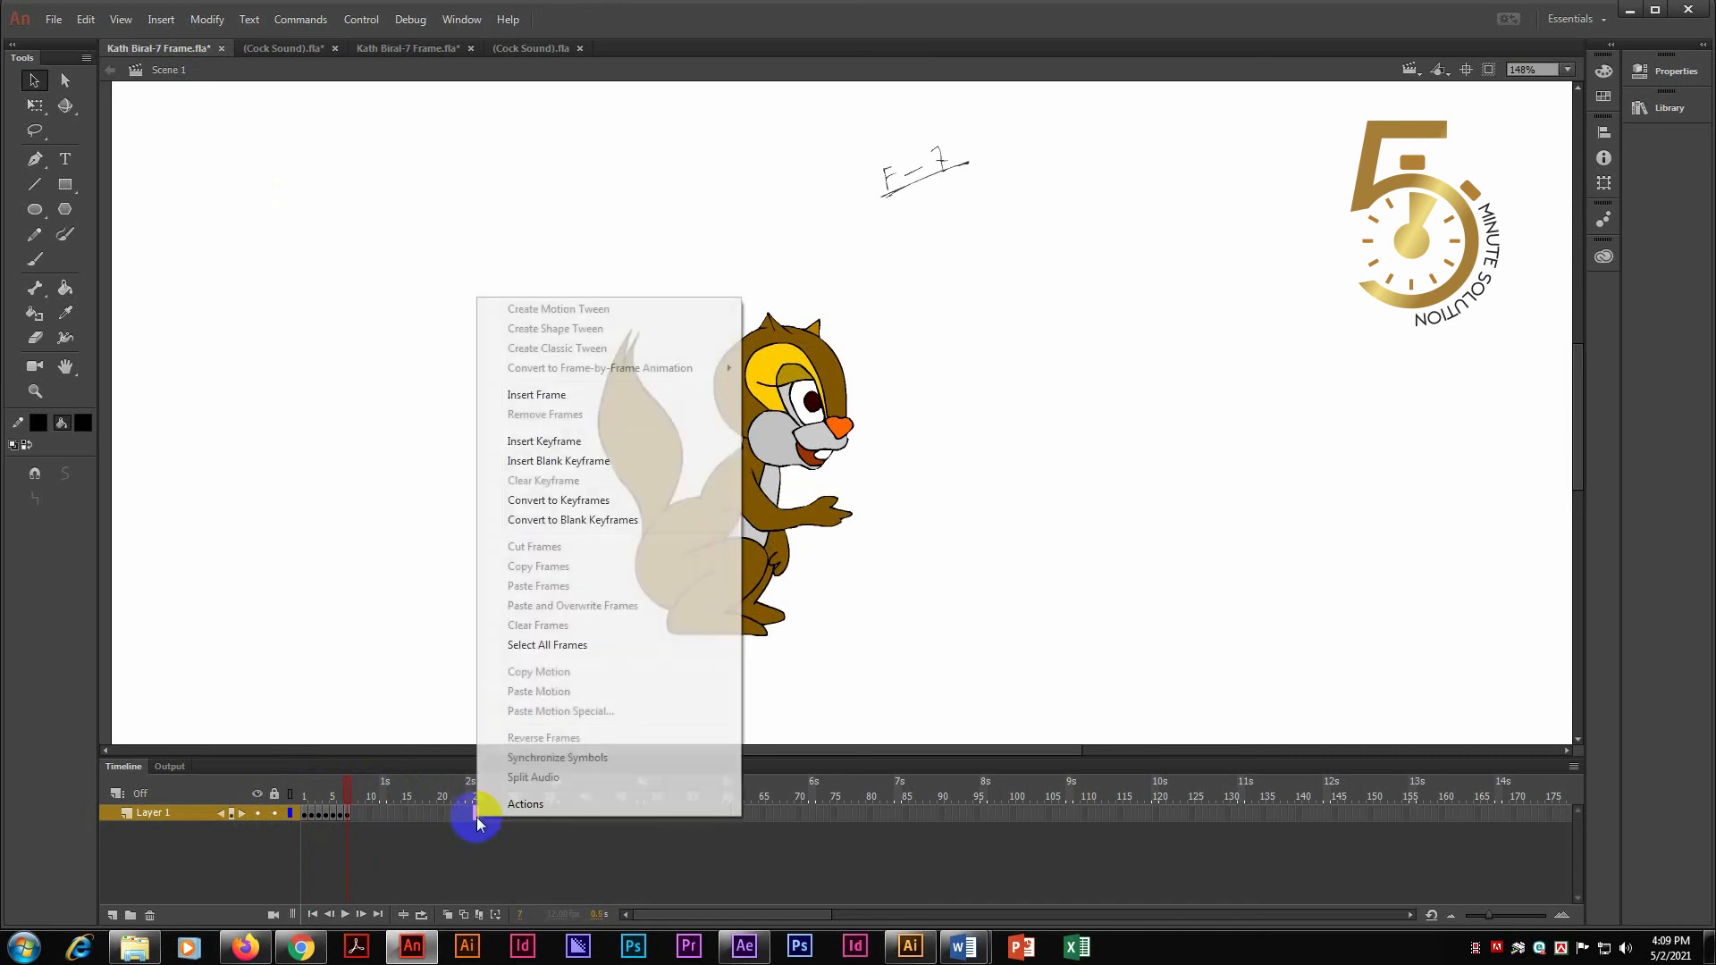
pyautogui.click(565, 447)
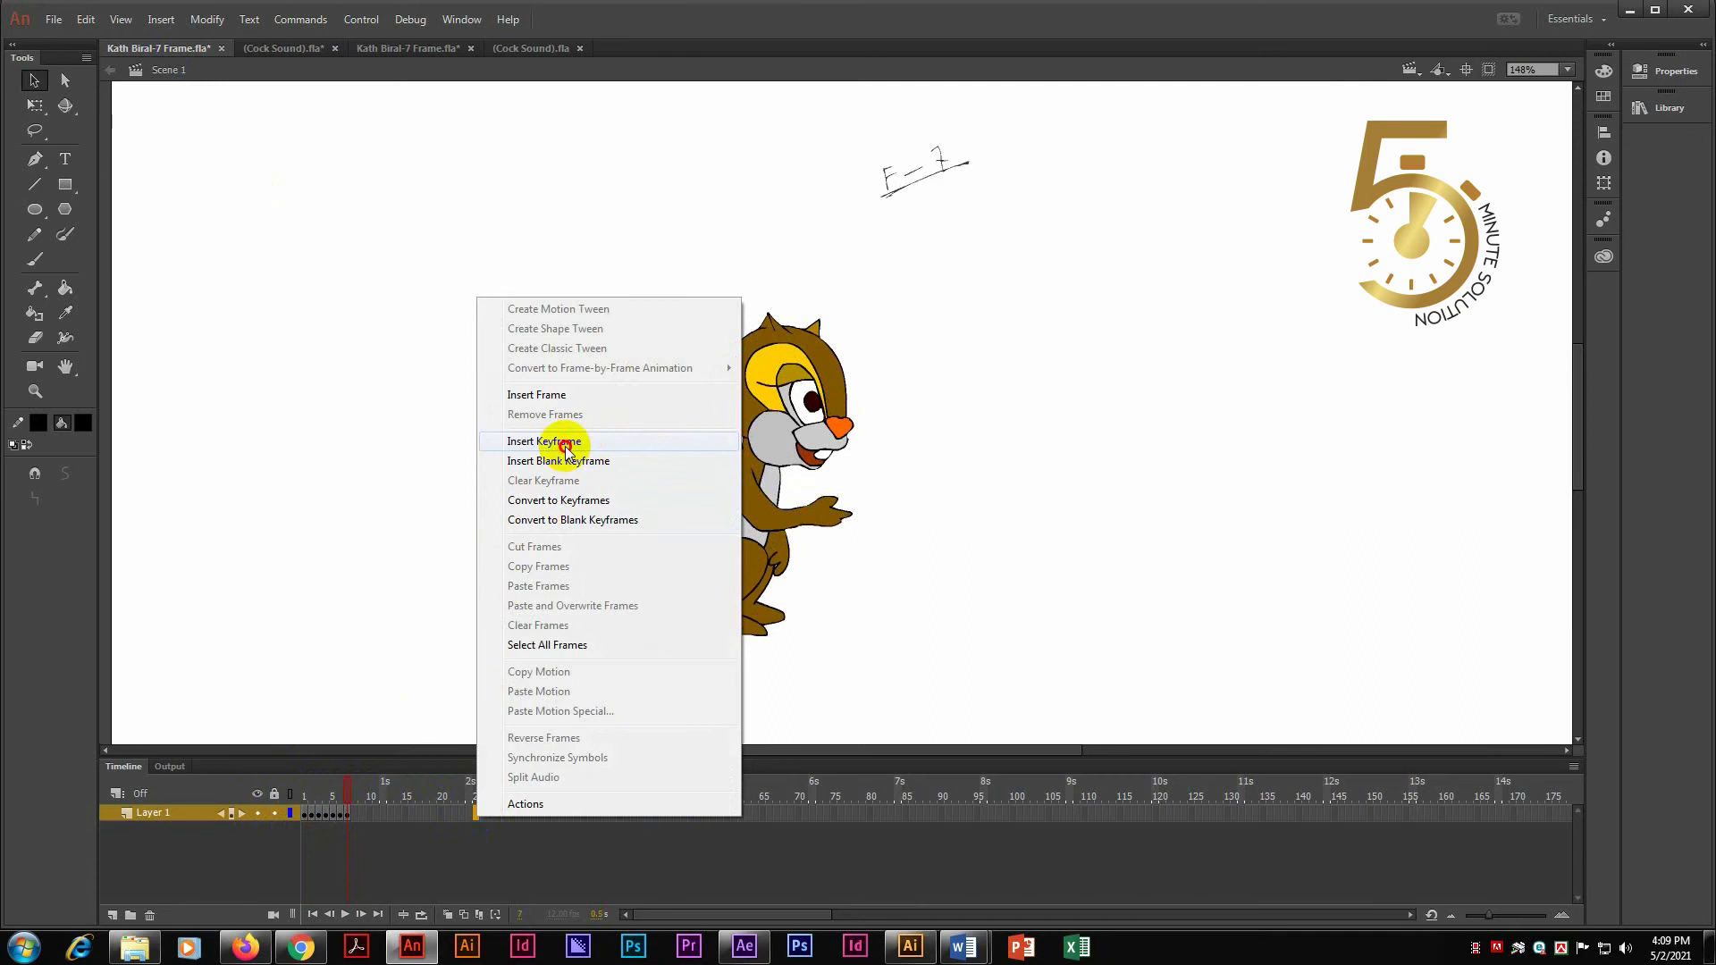
pyautogui.moveTo(483, 794)
pyautogui.mouseDown()
pyautogui.moveTo(330, 791)
pyautogui.moveTo(476, 796)
pyautogui.mouseUp()
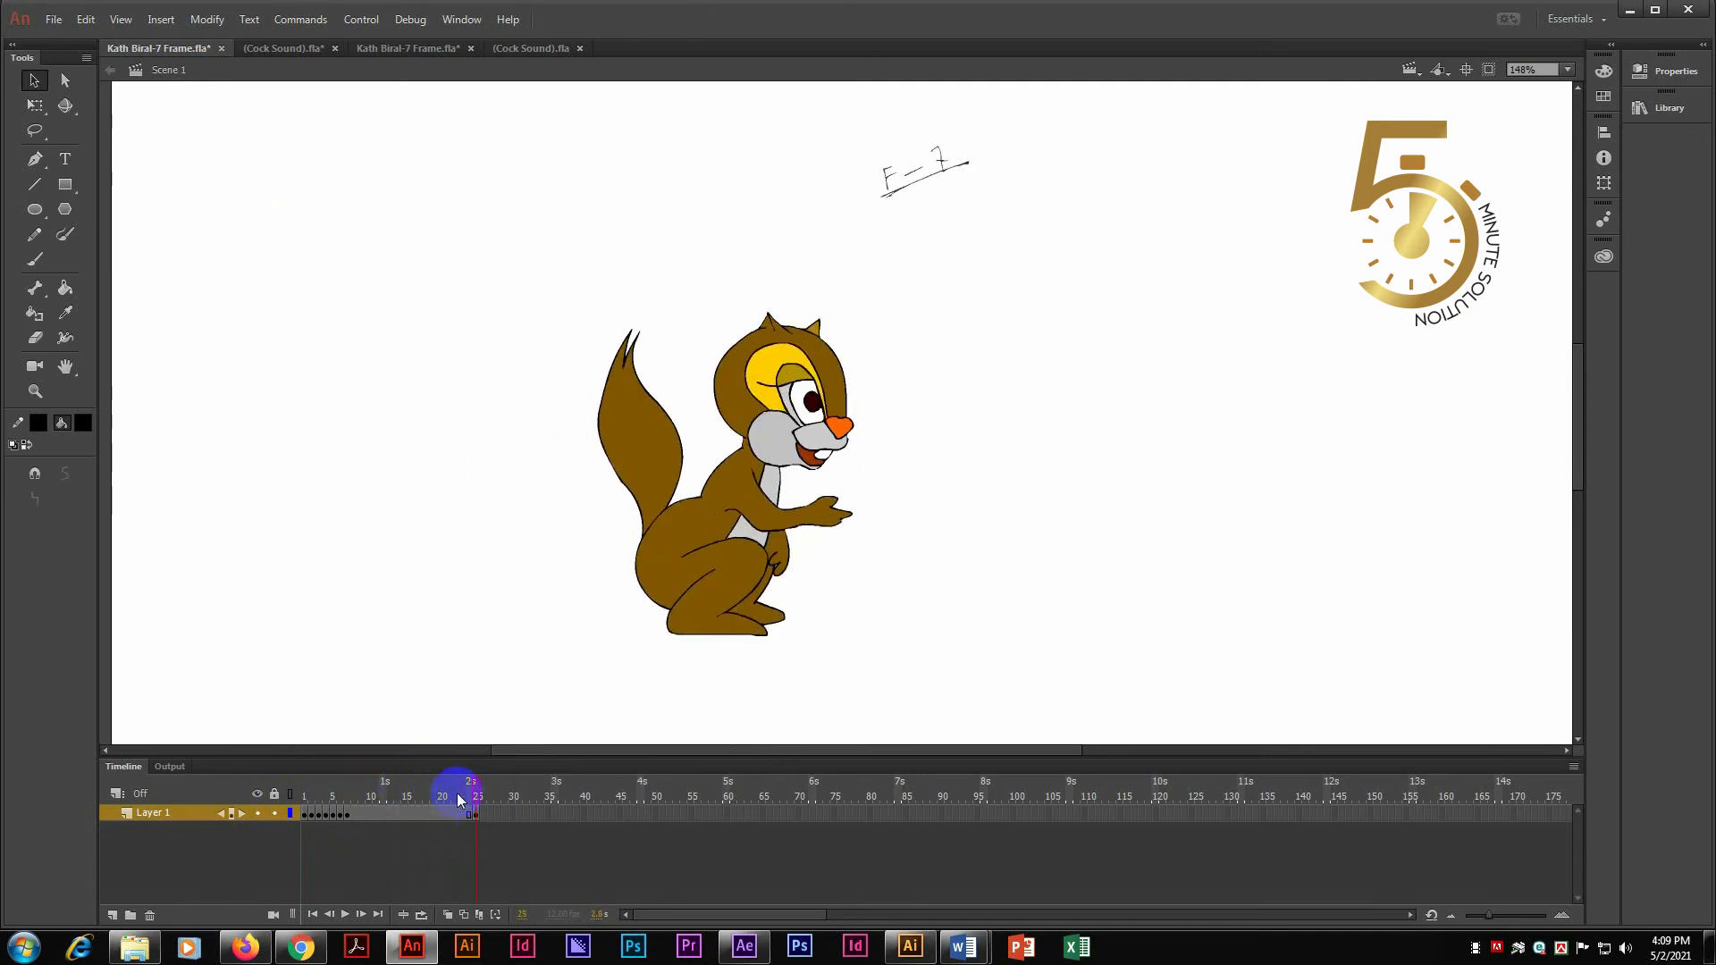
# Step: Test the coloured squirrel animation as a movie and close the preview
pyautogui.hotkey('ctrl', 'Return')
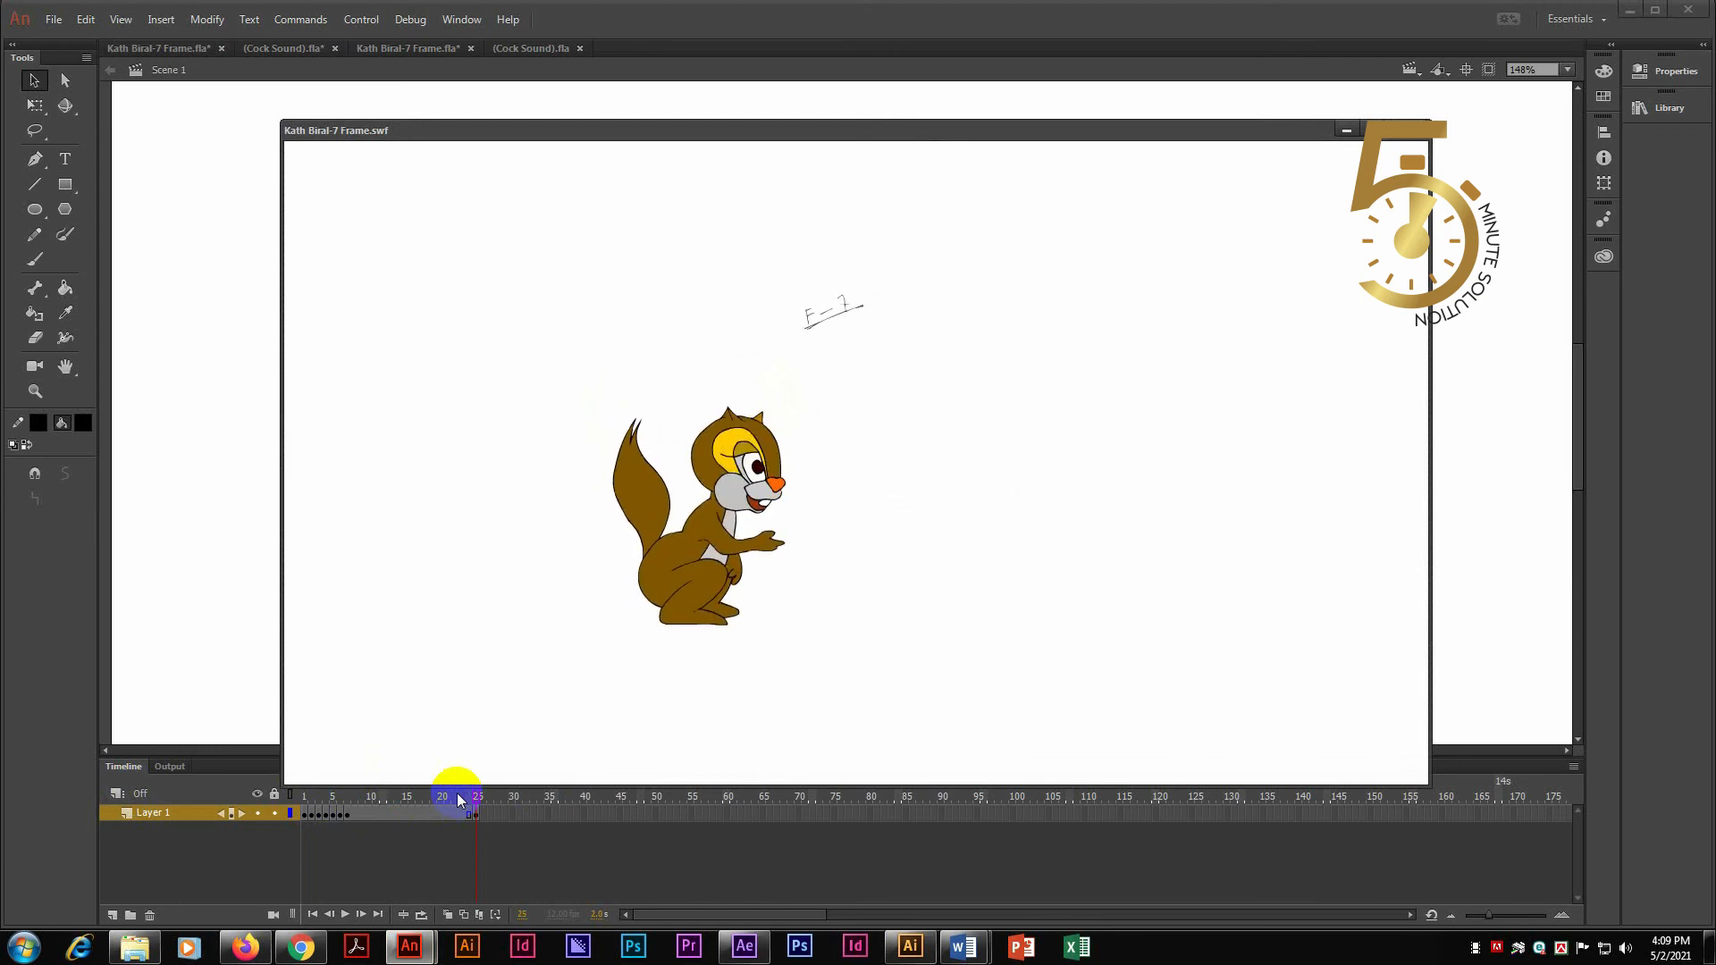
pyautogui.click(1414, 130)
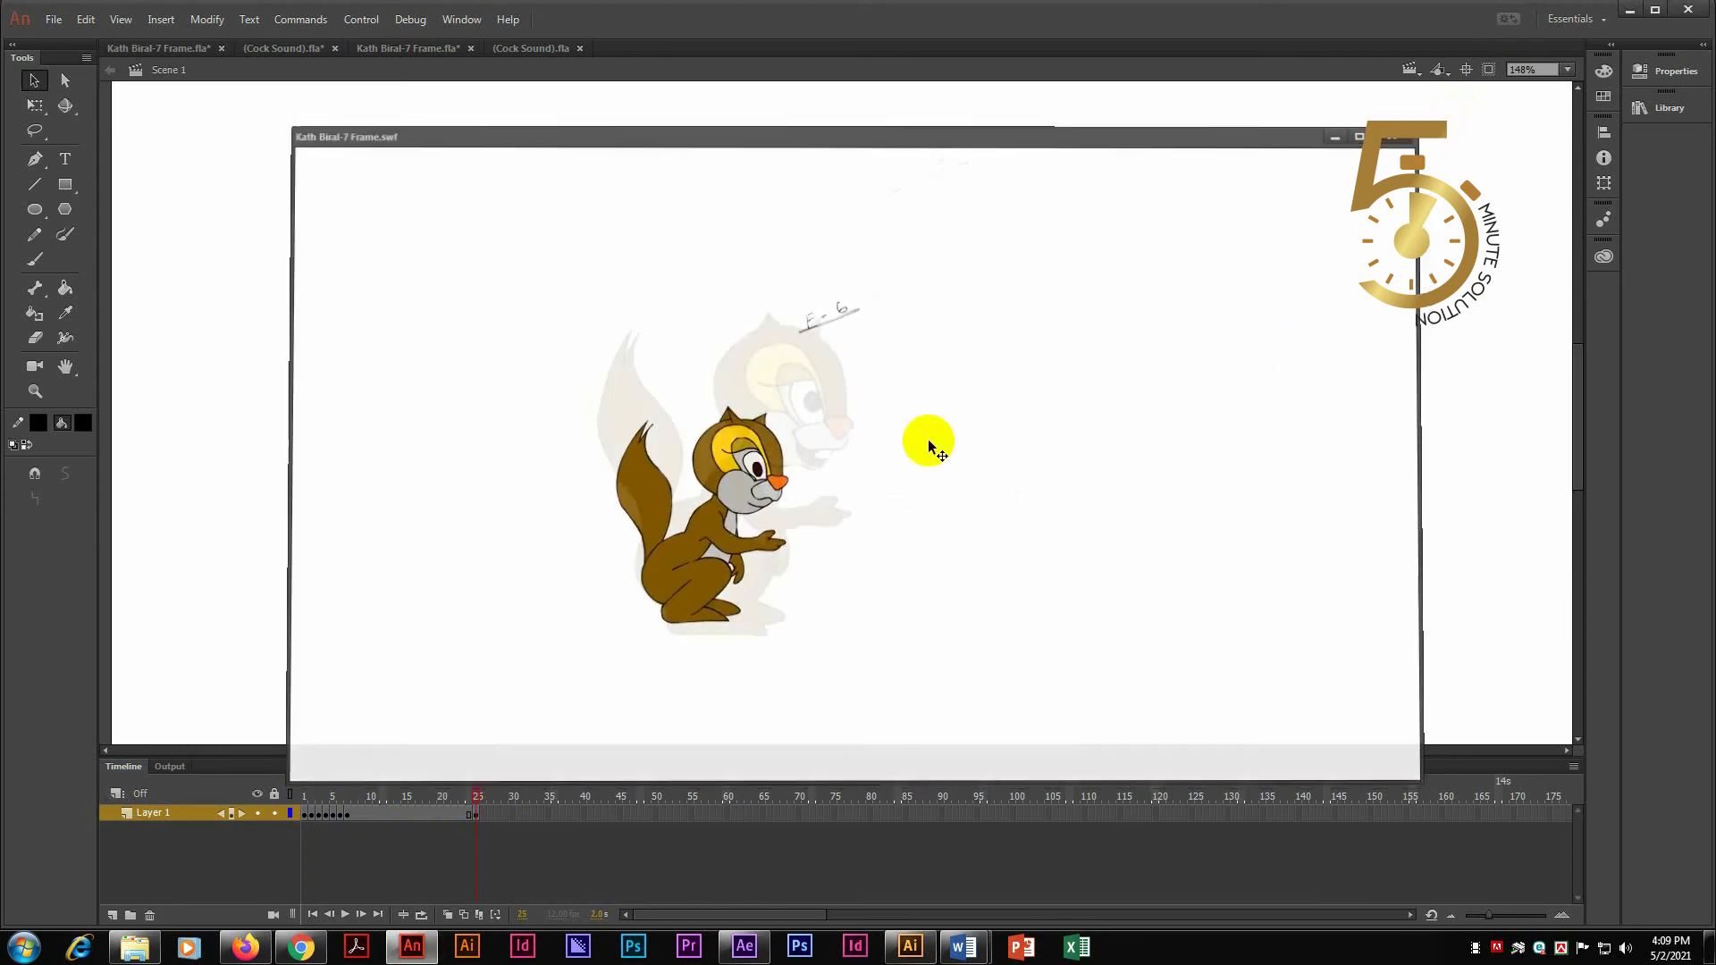
# Step: Insert frames in Layer 1 from around frame 15 so the squirrel's last keyframe moves to frame 31
pyautogui.click(418, 833)
pyautogui.click(413, 815)
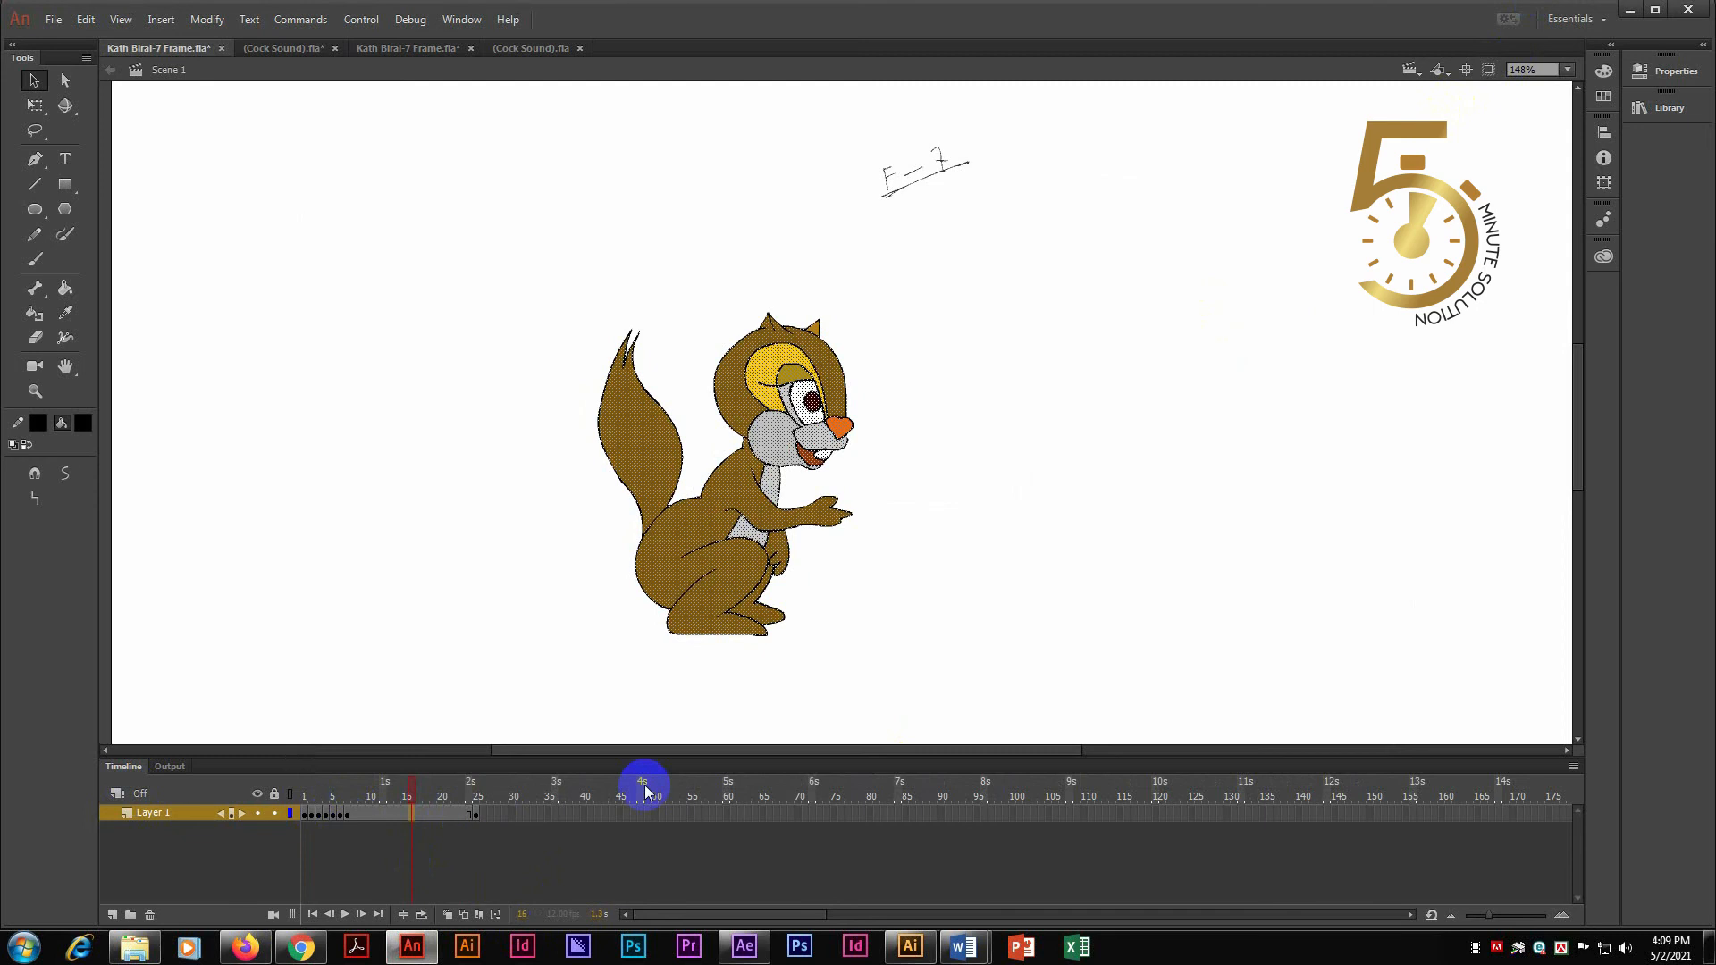
pyautogui.rightClick(415, 812)
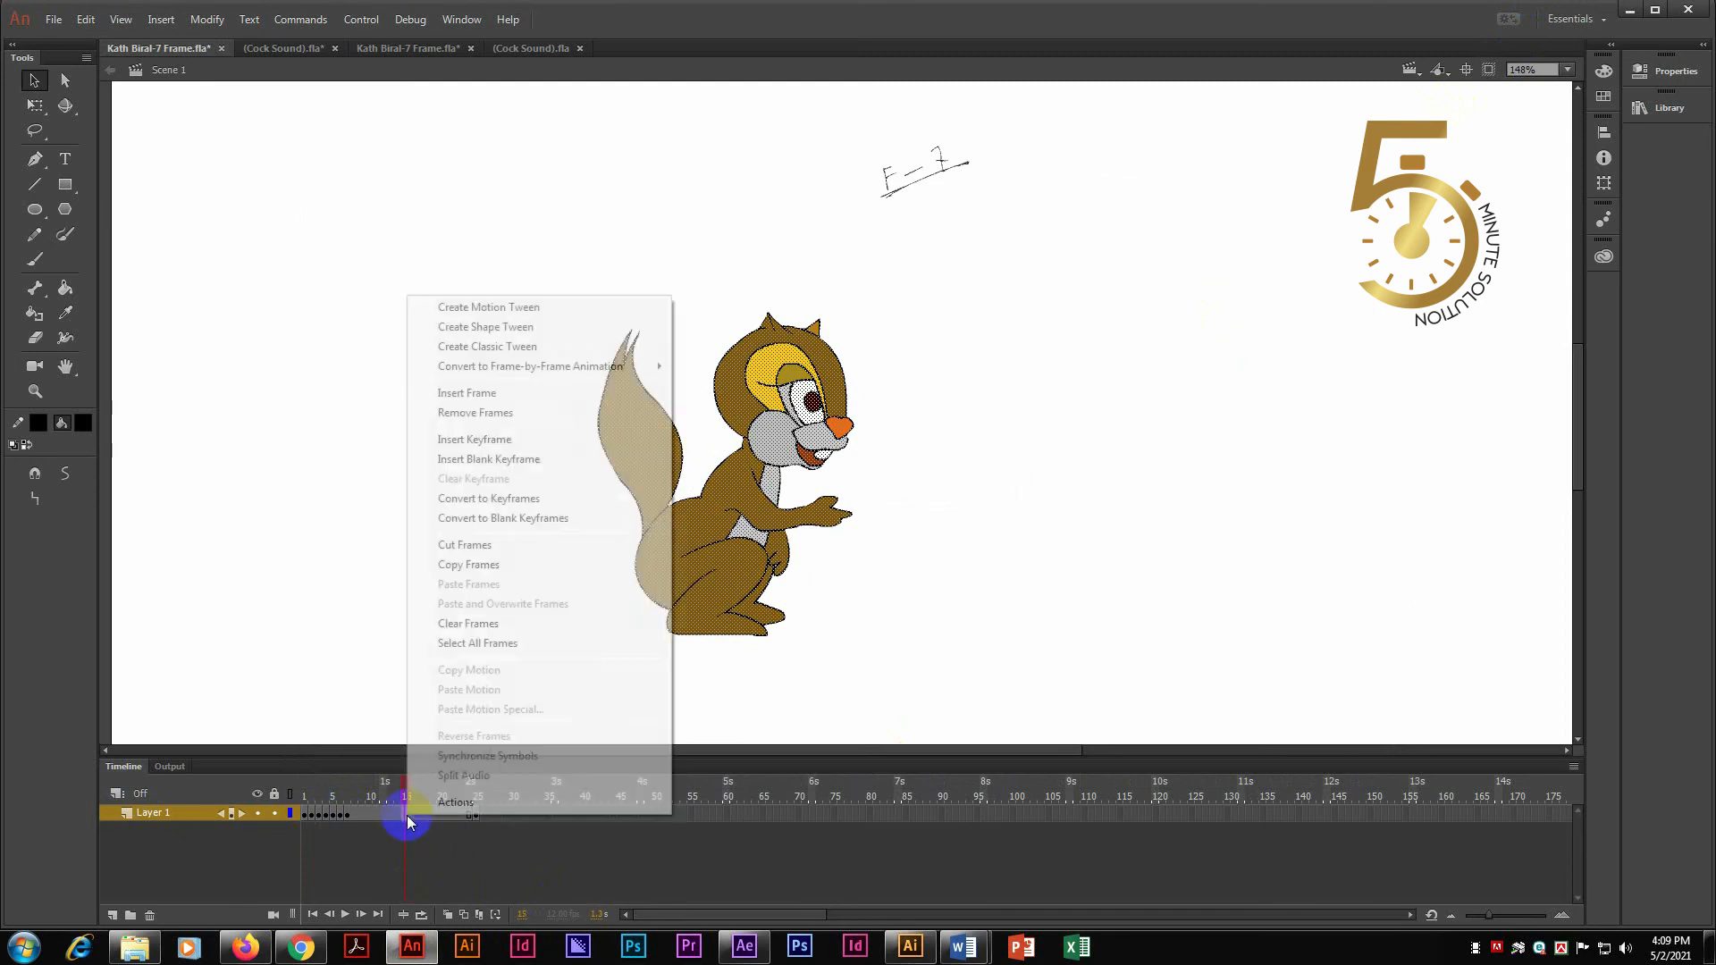
pyautogui.click(492, 394)
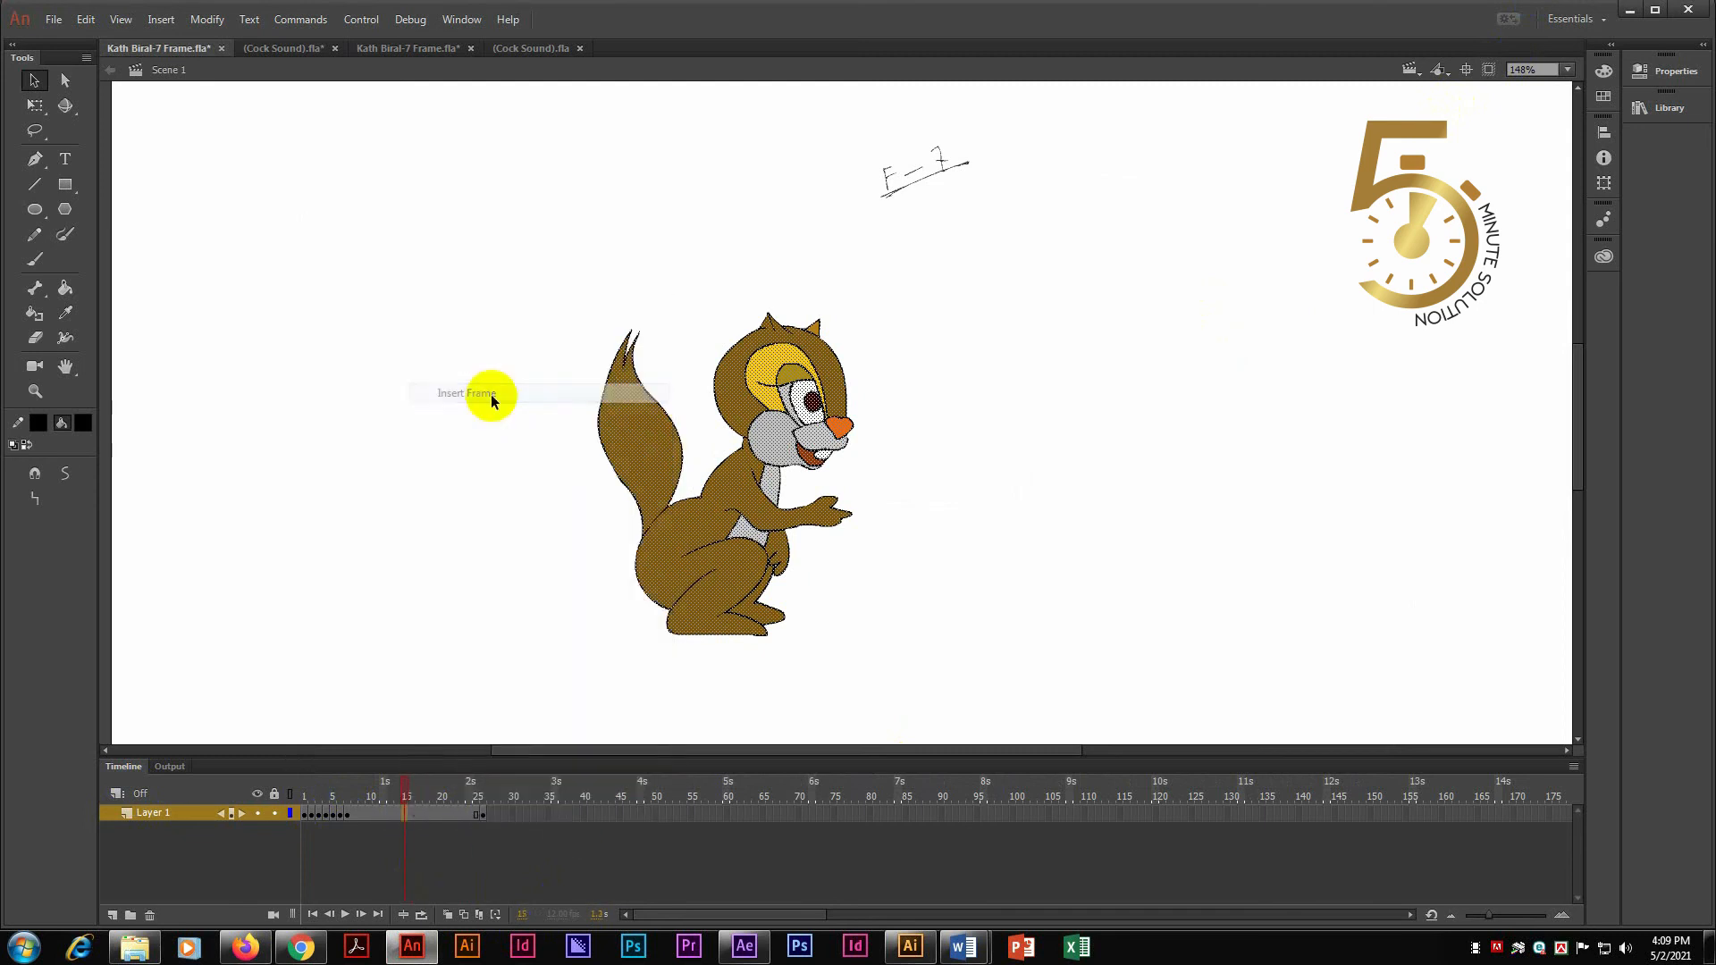
pyautogui.click(410, 815)
pyautogui.rightClick(426, 811)
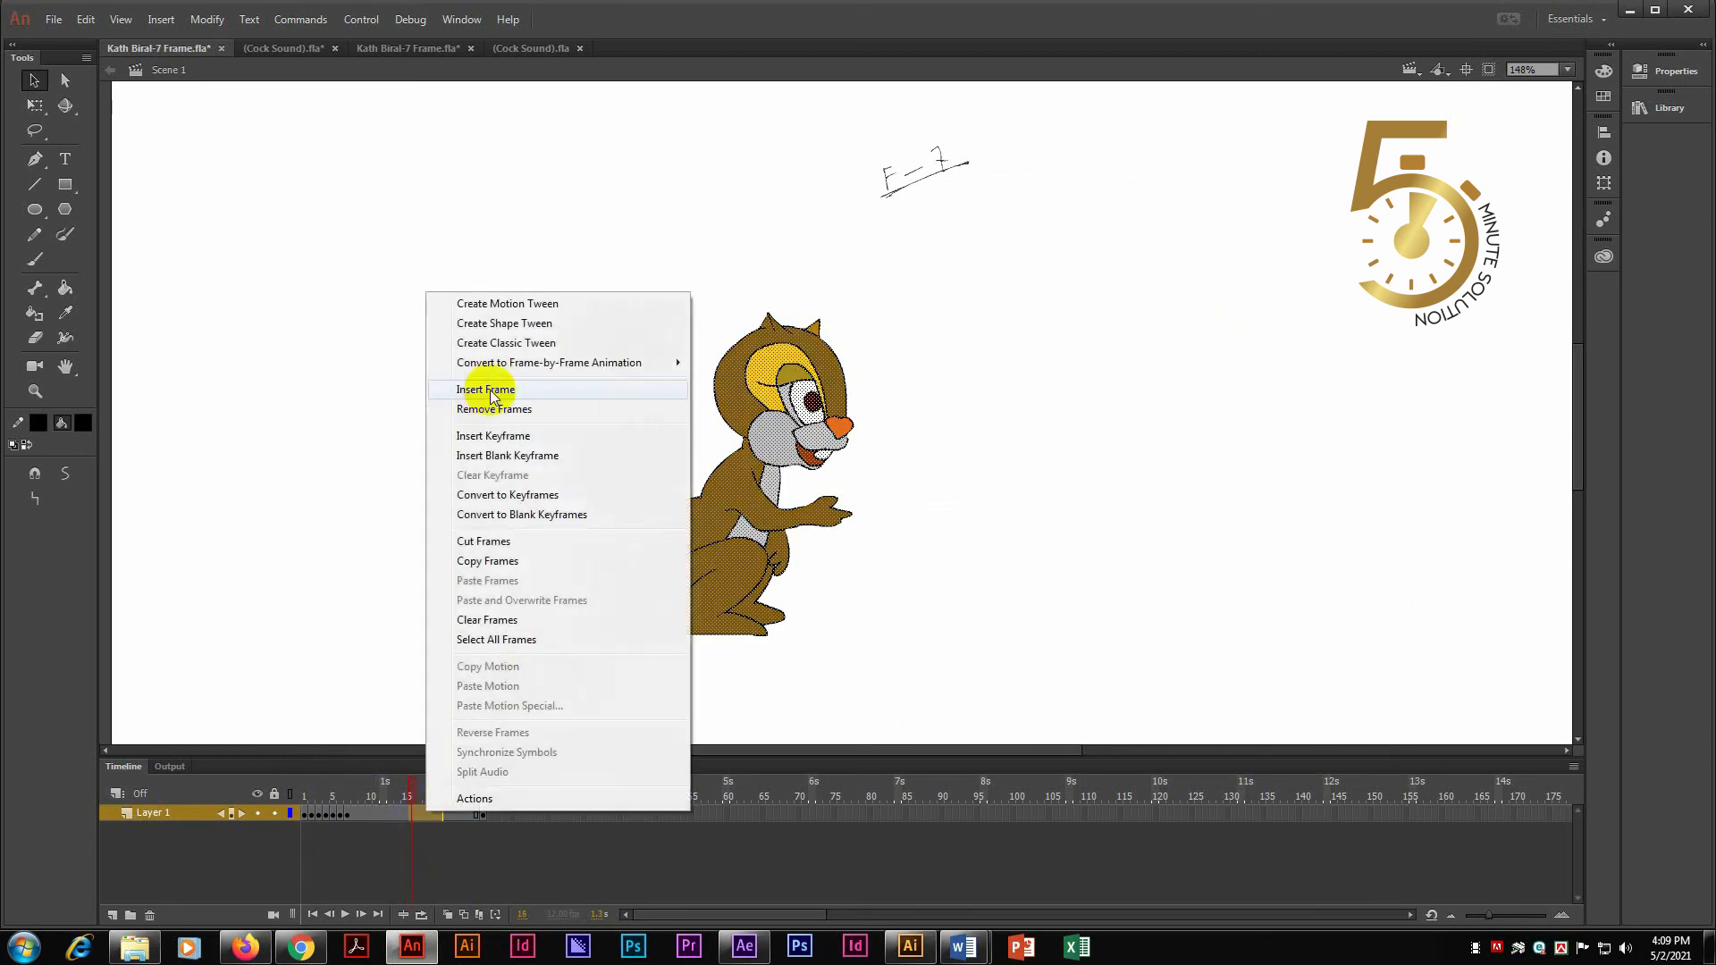
pyautogui.click(490, 389)
# Step: Test the squirrel movie again with the longer hold before the last keyframe, and close the preview
pyautogui.click(517, 814)
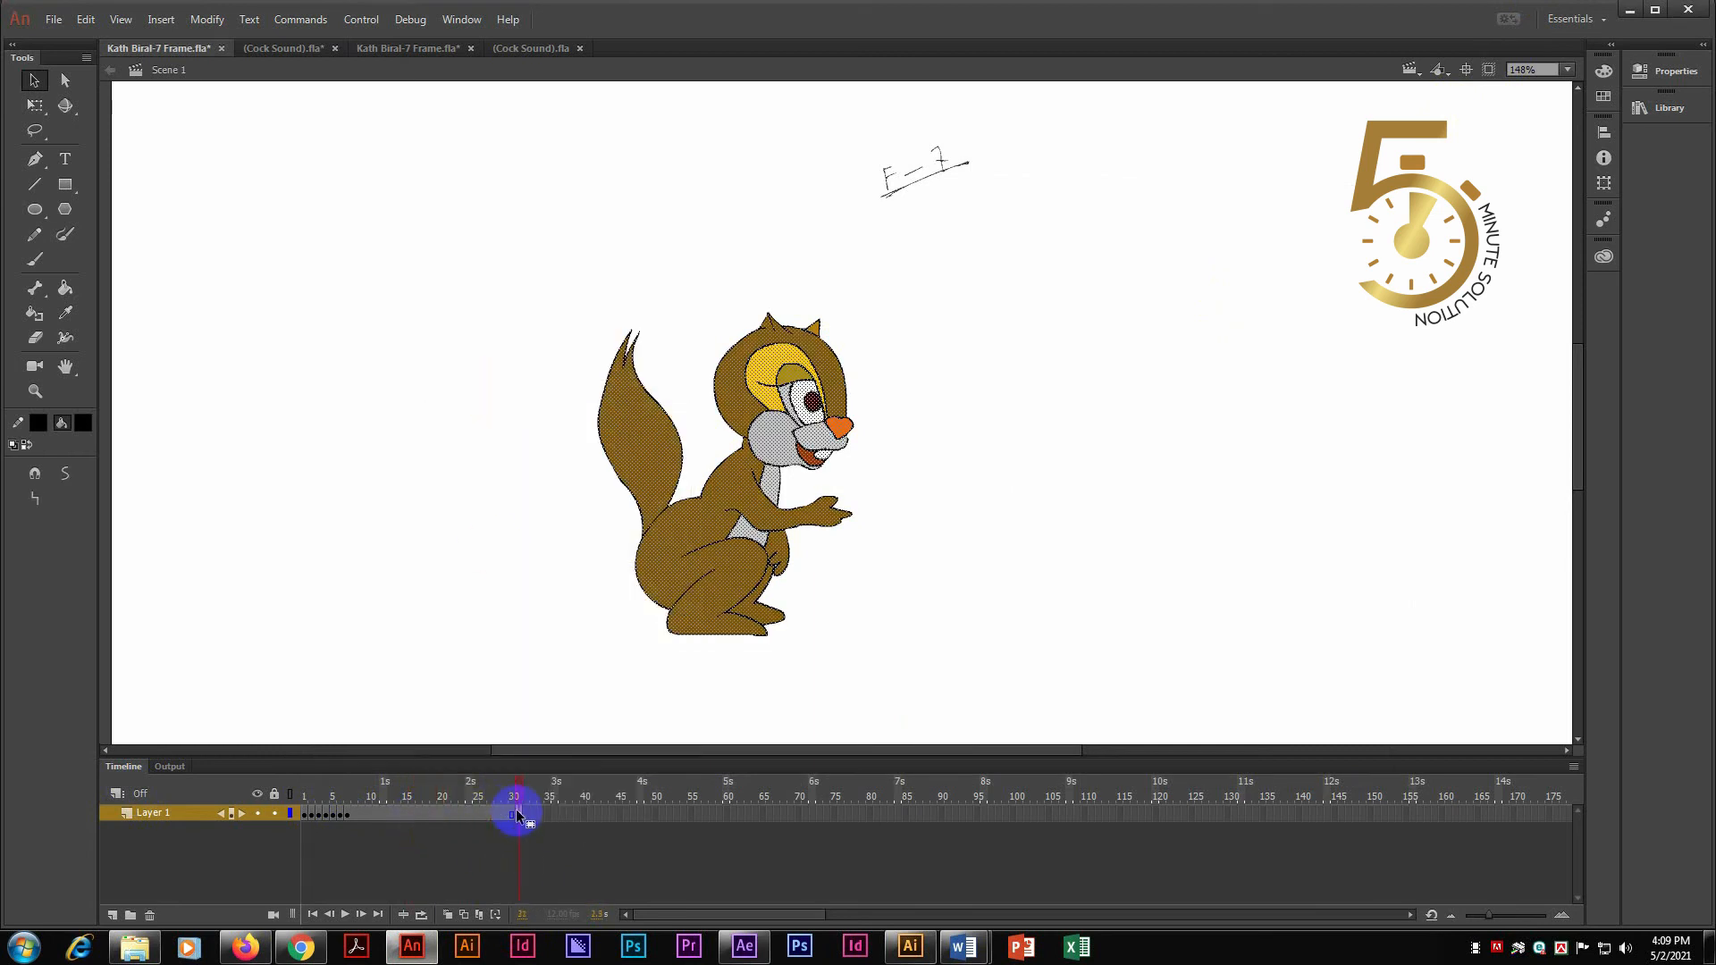
pyautogui.hotkey('ctrl', 'Return')
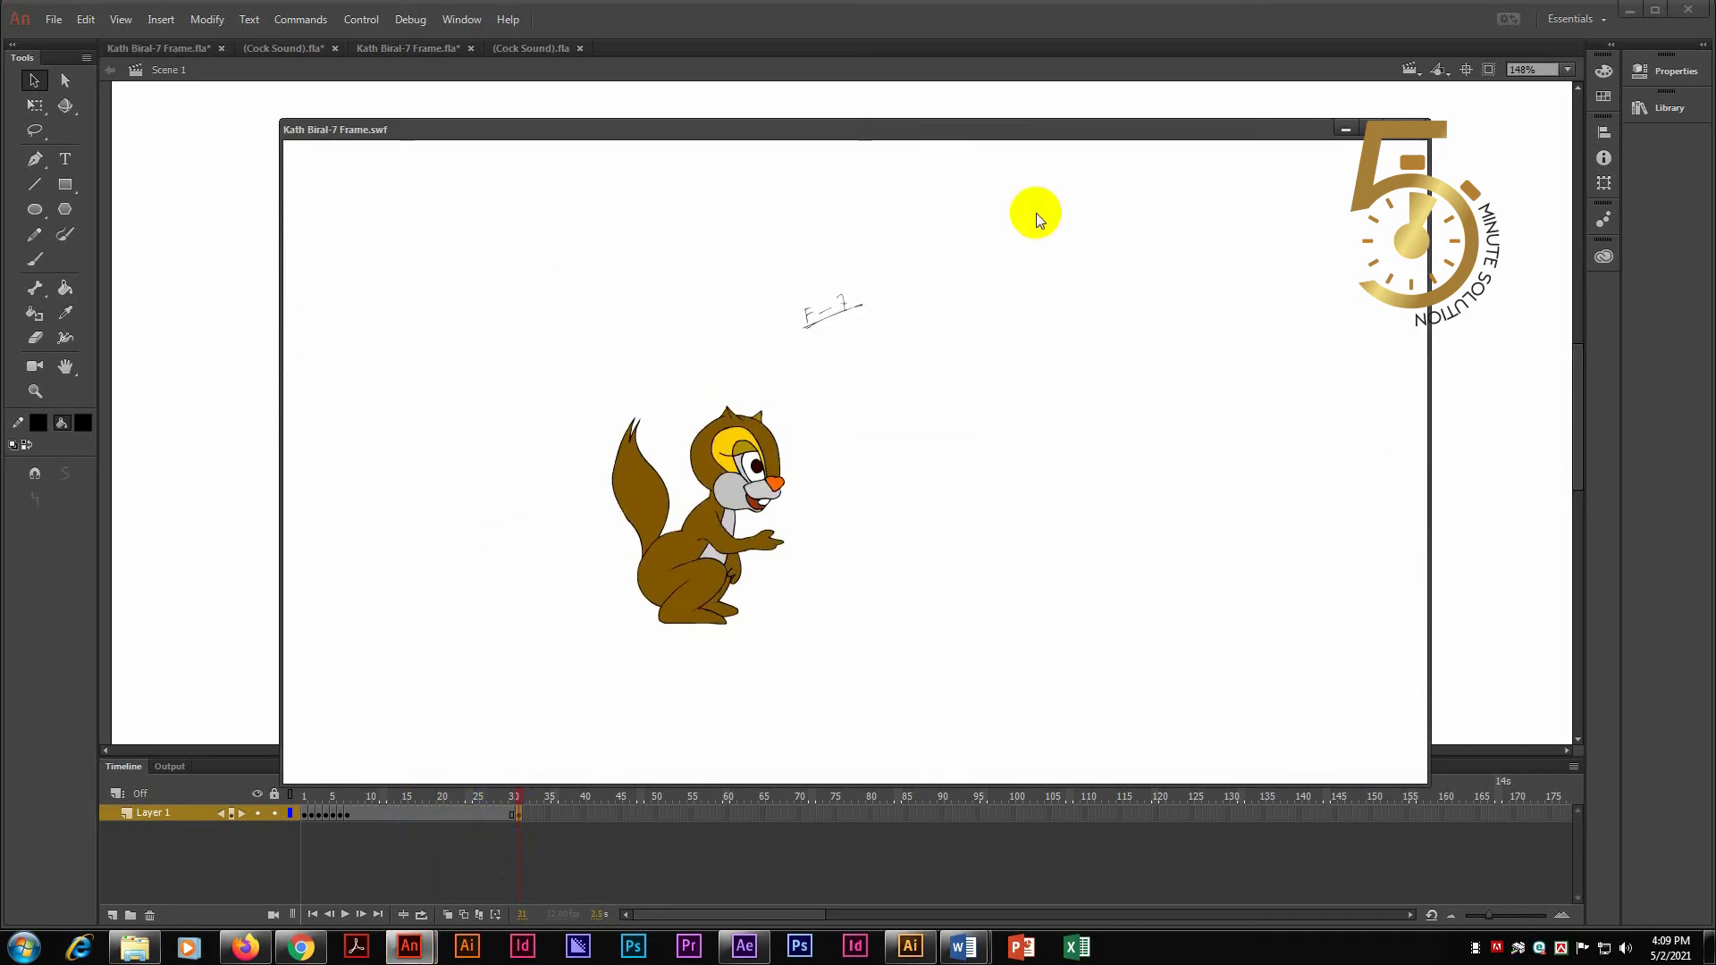
pyautogui.click(1415, 131)
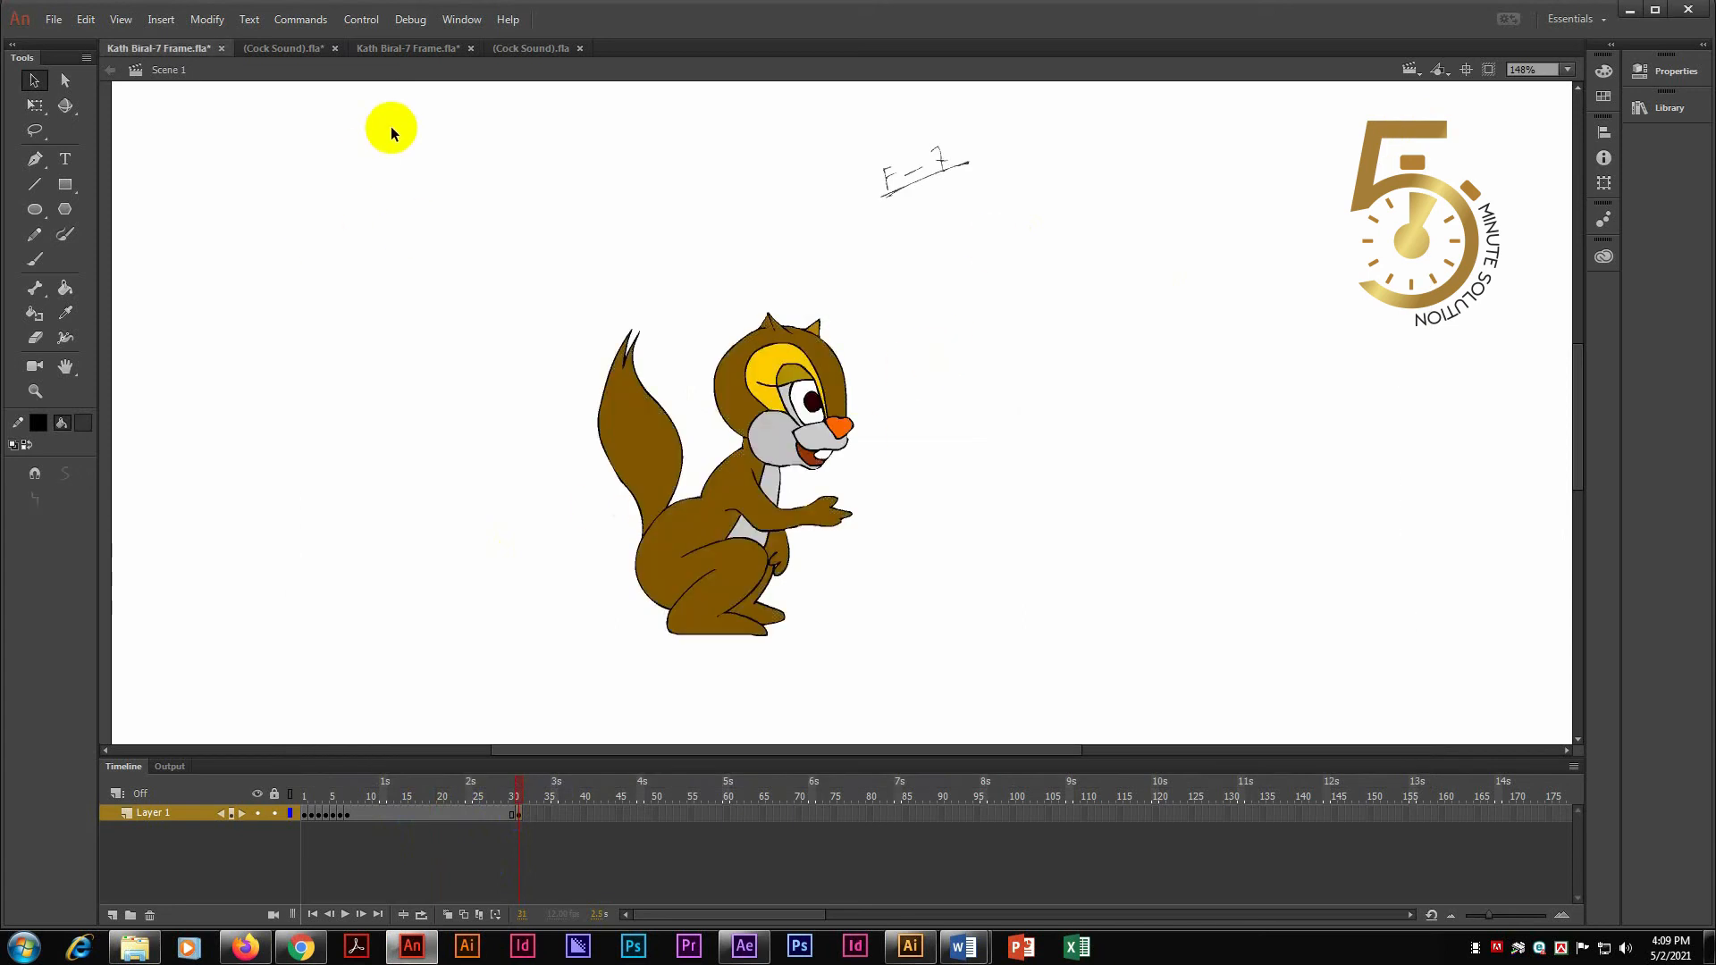
# Step: Switch to the last (Cock Sound).fla document and scrub through the uncoloured rooster's keyframes in both directions
pyautogui.moveTo(528, 789)
pyautogui.mouseDown()
pyautogui.moveTo(310, 804)
pyautogui.moveTo(467, 777)
pyautogui.moveTo(337, 777)
pyautogui.moveTo(352, 808)
pyautogui.moveTo(386, 815)
pyautogui.moveTo(337, 808)
pyautogui.moveTo(450, 807)
pyautogui.mouseUp()
pyautogui.click(286, 50)
pyautogui.click(536, 51)
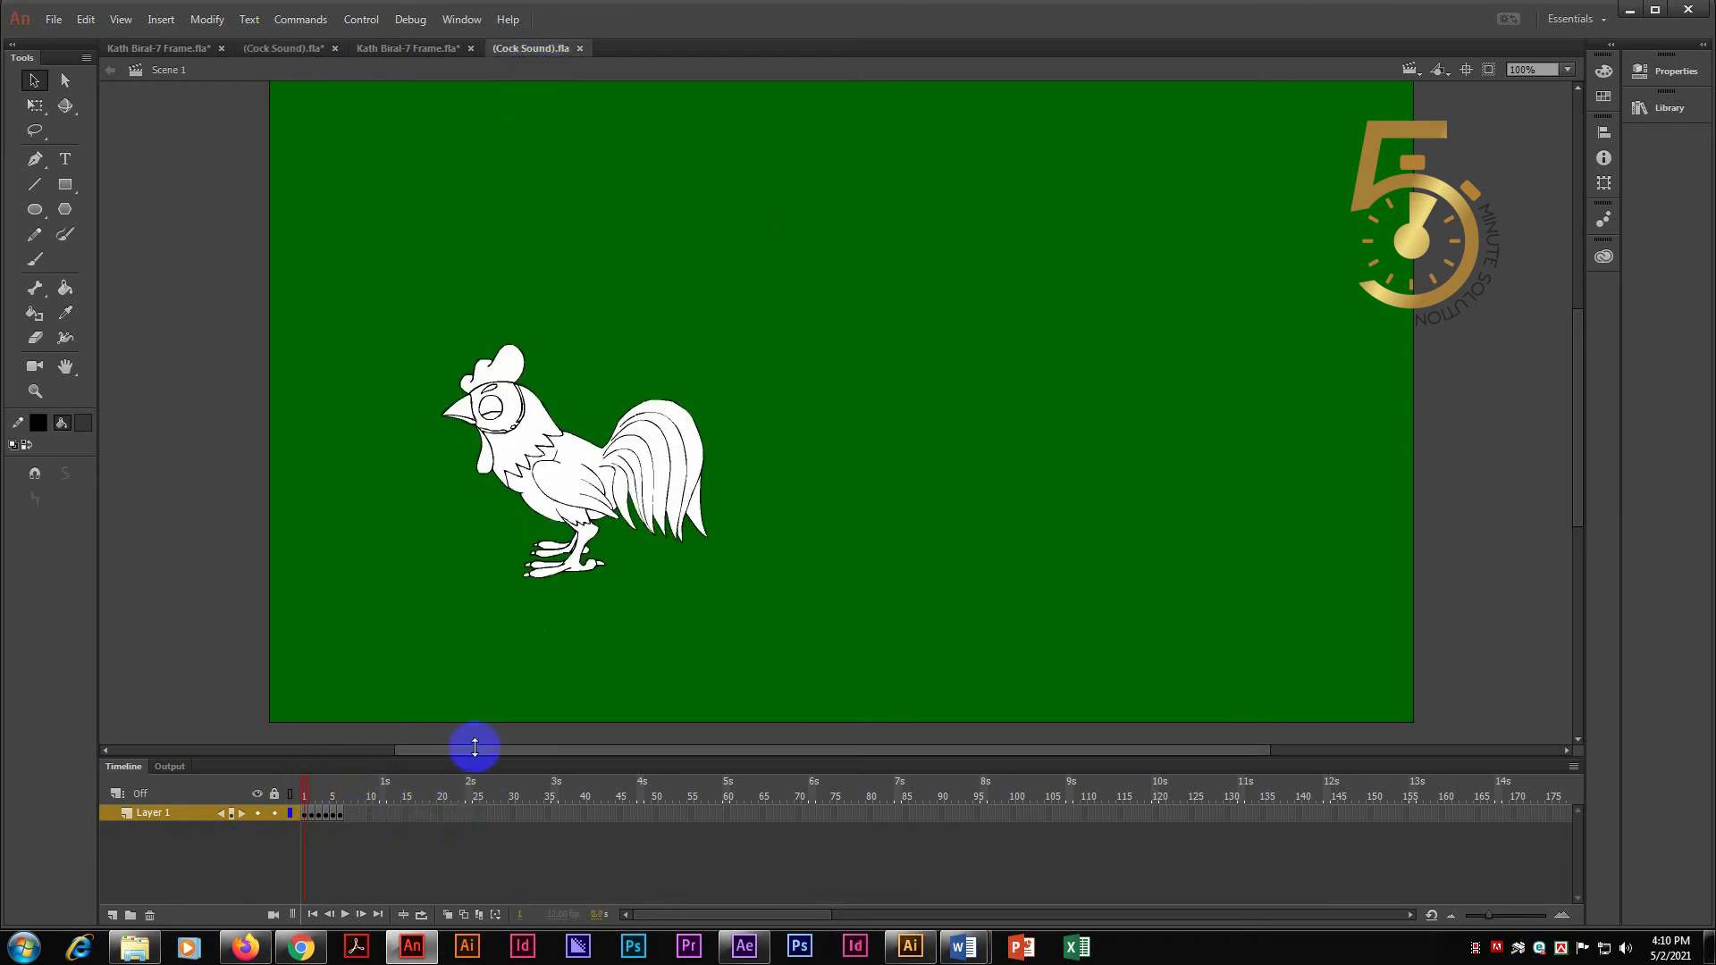
pyautogui.moveTo(335, 790)
pyautogui.mouseDown()
pyautogui.moveTo(295, 797)
pyautogui.moveTo(339, 795)
pyautogui.mouseUp()
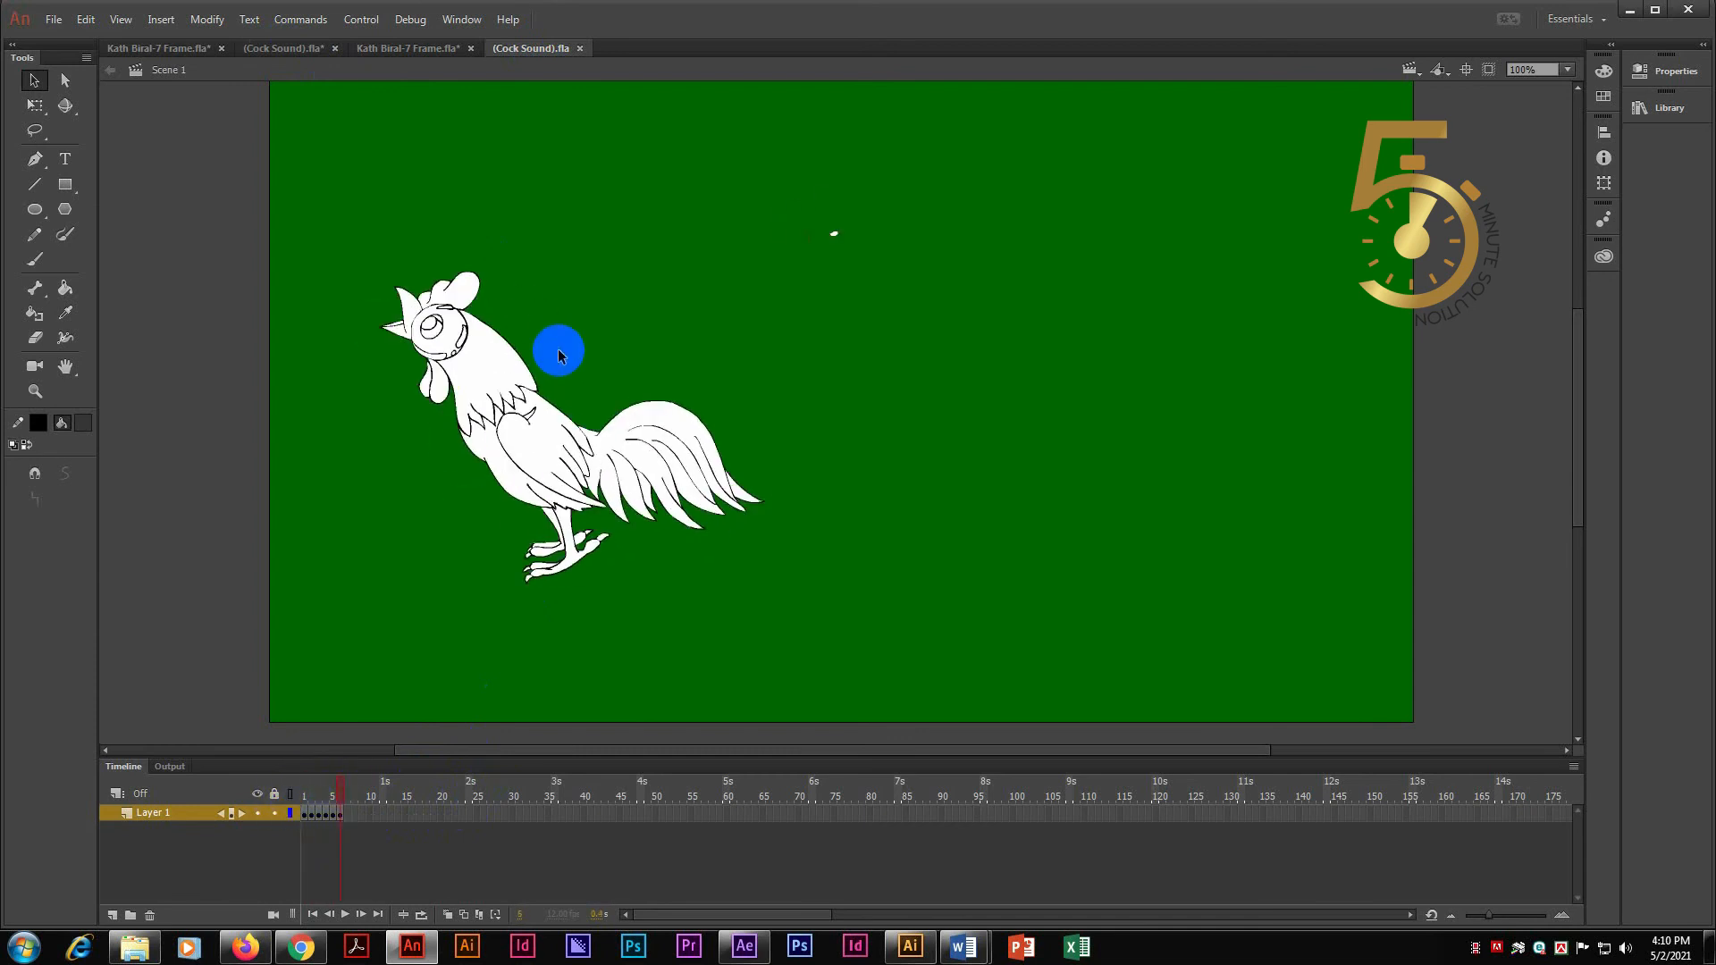
pyautogui.hotkey('ctrl', '=')
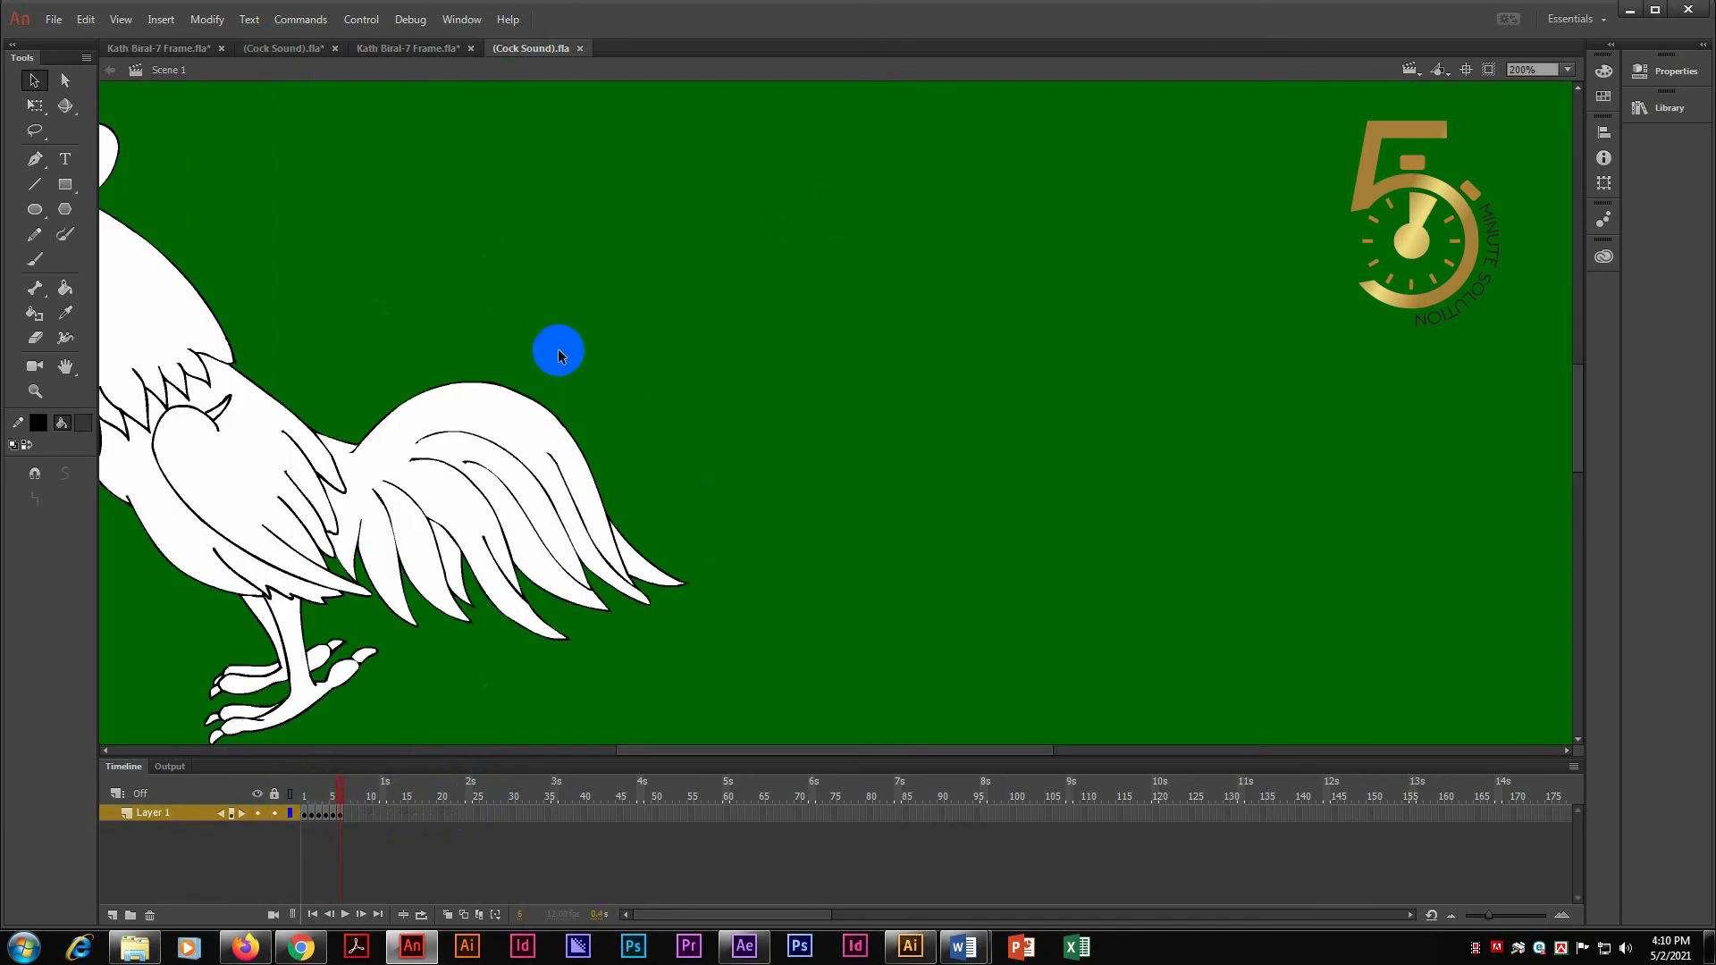
pyautogui.hotkey('ctrl', '-')
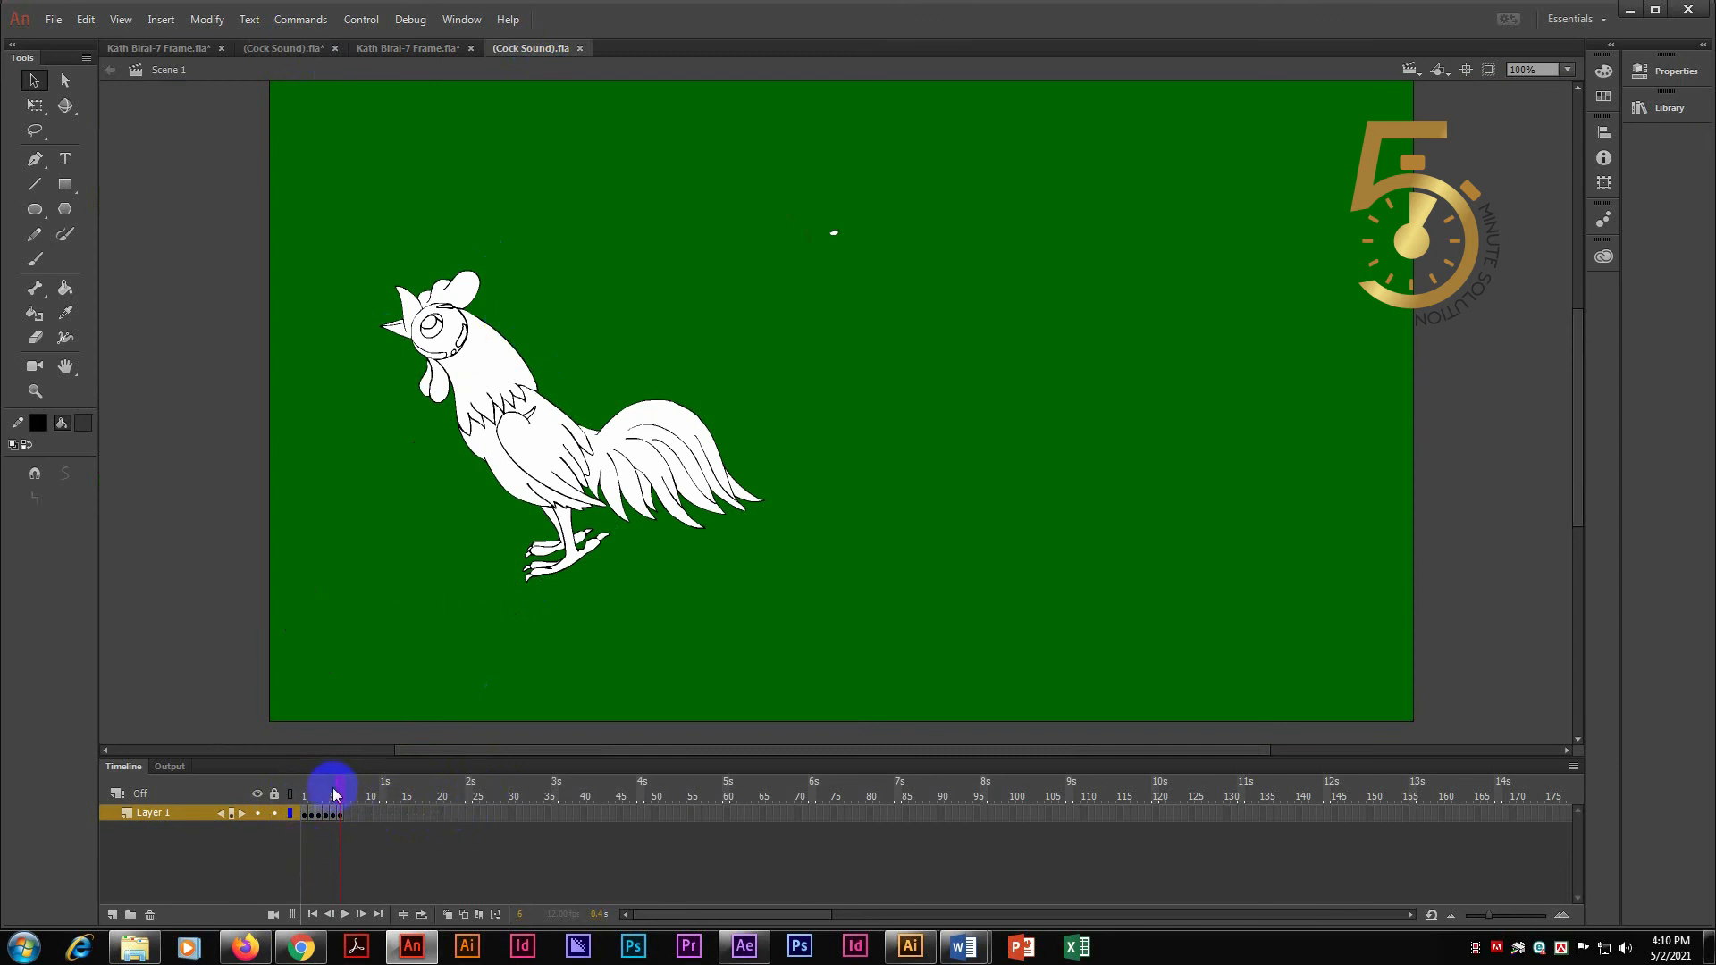
pyautogui.moveTo(340, 794); pyautogui.dragTo(266, 782)
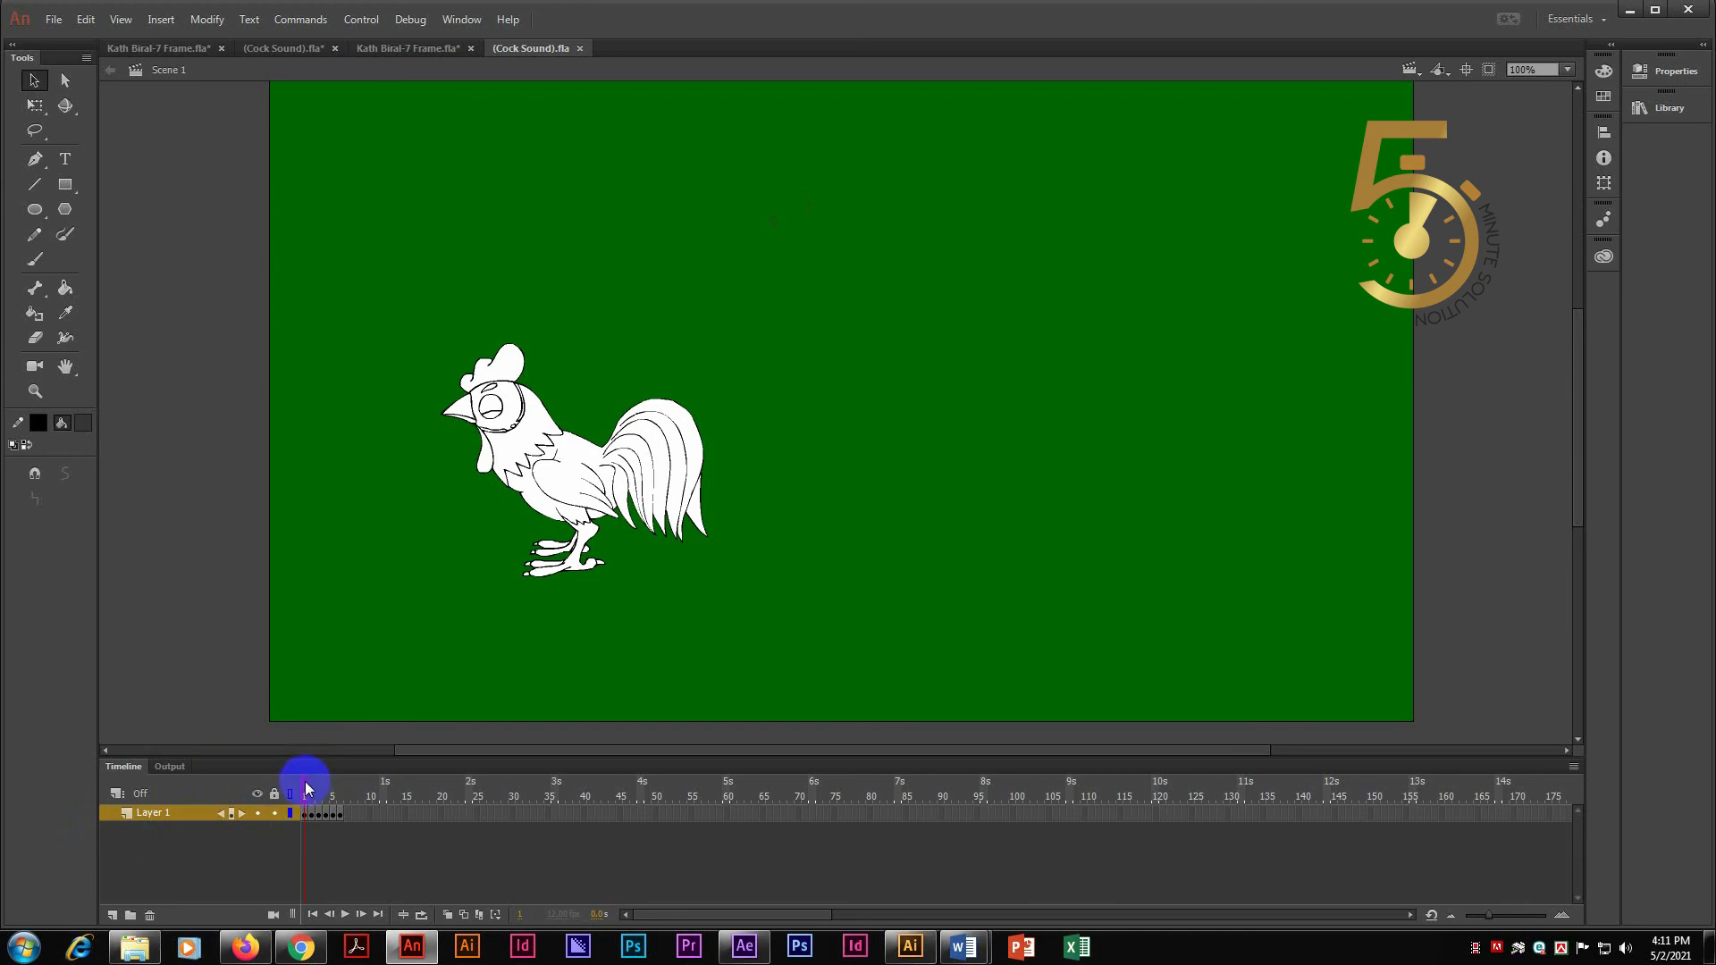
pyautogui.click(343, 784)
pyautogui.moveTo(342, 784)
pyautogui.mouseDown()
pyautogui.moveTo(298, 785)
pyautogui.moveTo(345, 785)
pyautogui.moveTo(299, 786)
pyautogui.moveTo(322, 808)
pyautogui.moveTo(283, 804)
pyautogui.moveTo(352, 808)
pyautogui.moveTo(318, 816)
pyautogui.moveTo(342, 807)
pyautogui.moveTo(318, 815)
pyautogui.moveTo(341, 808)
pyautogui.moveTo(294, 793)
pyautogui.moveTo(314, 800)
pyautogui.mouseUp()
pyautogui.click(303, 812)
pyautogui.click(288, 658)
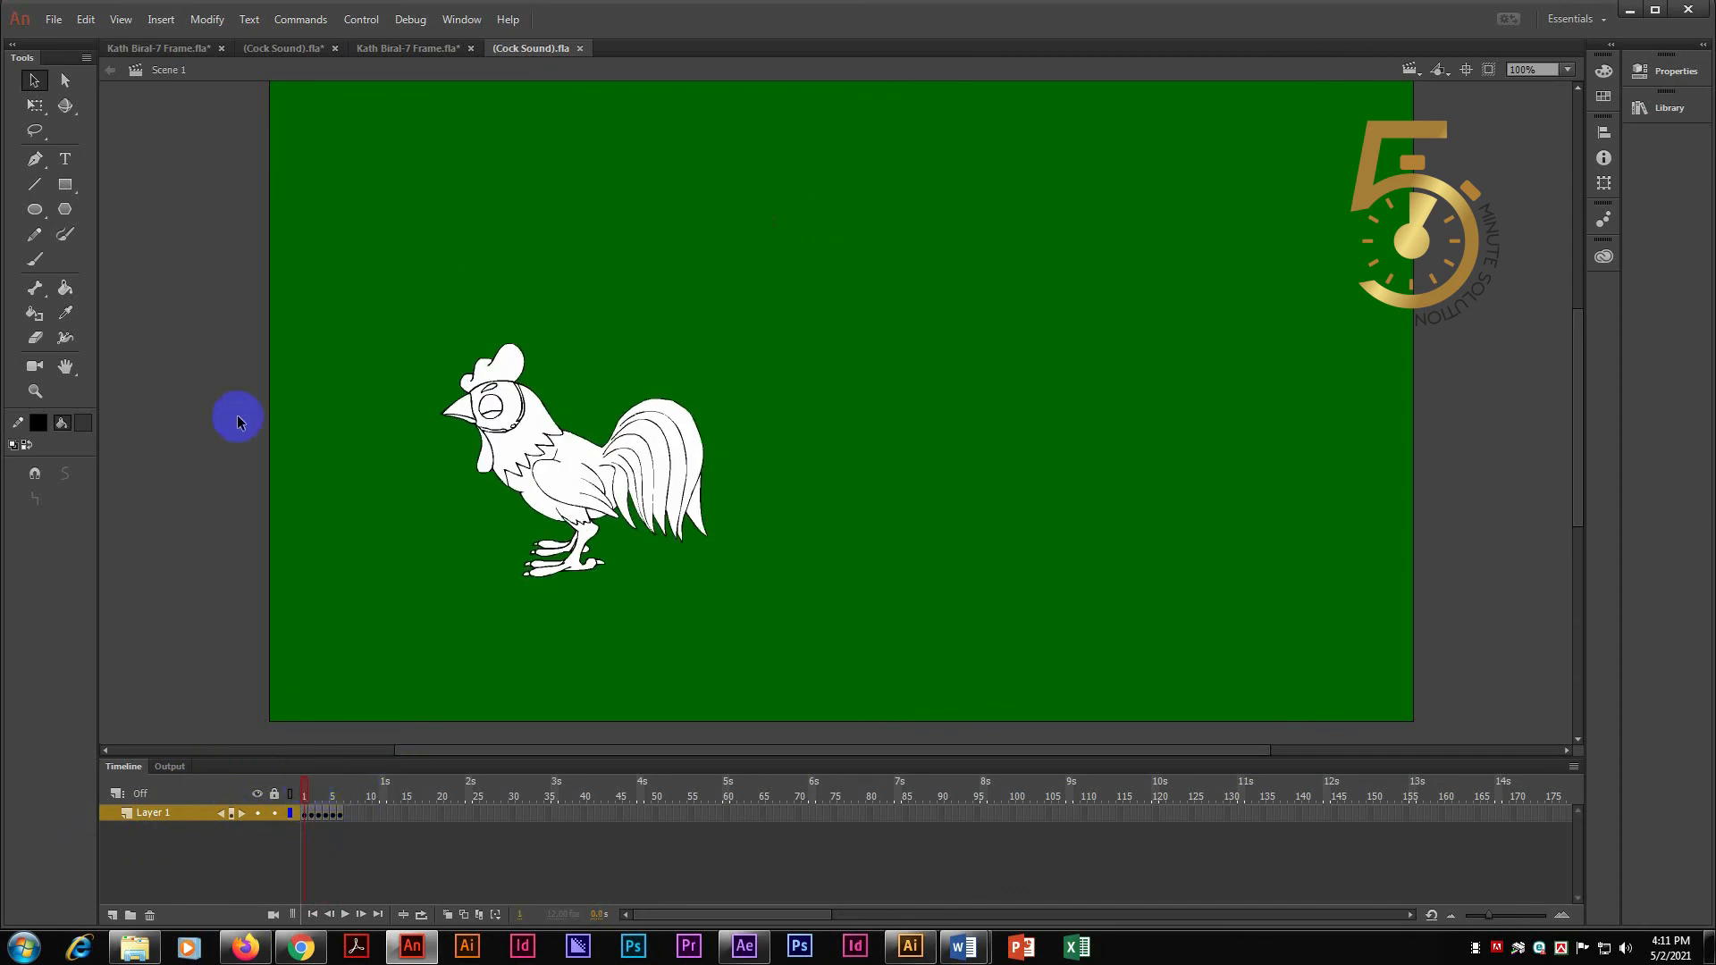
# Step: Open Sottie Ki Chad Mamar Mon Kharap.fla from the Scene 2-13 (Bagha) folder and scrub through the tiger's keyframes
pyautogui.hotkey('ctrl', 'o')
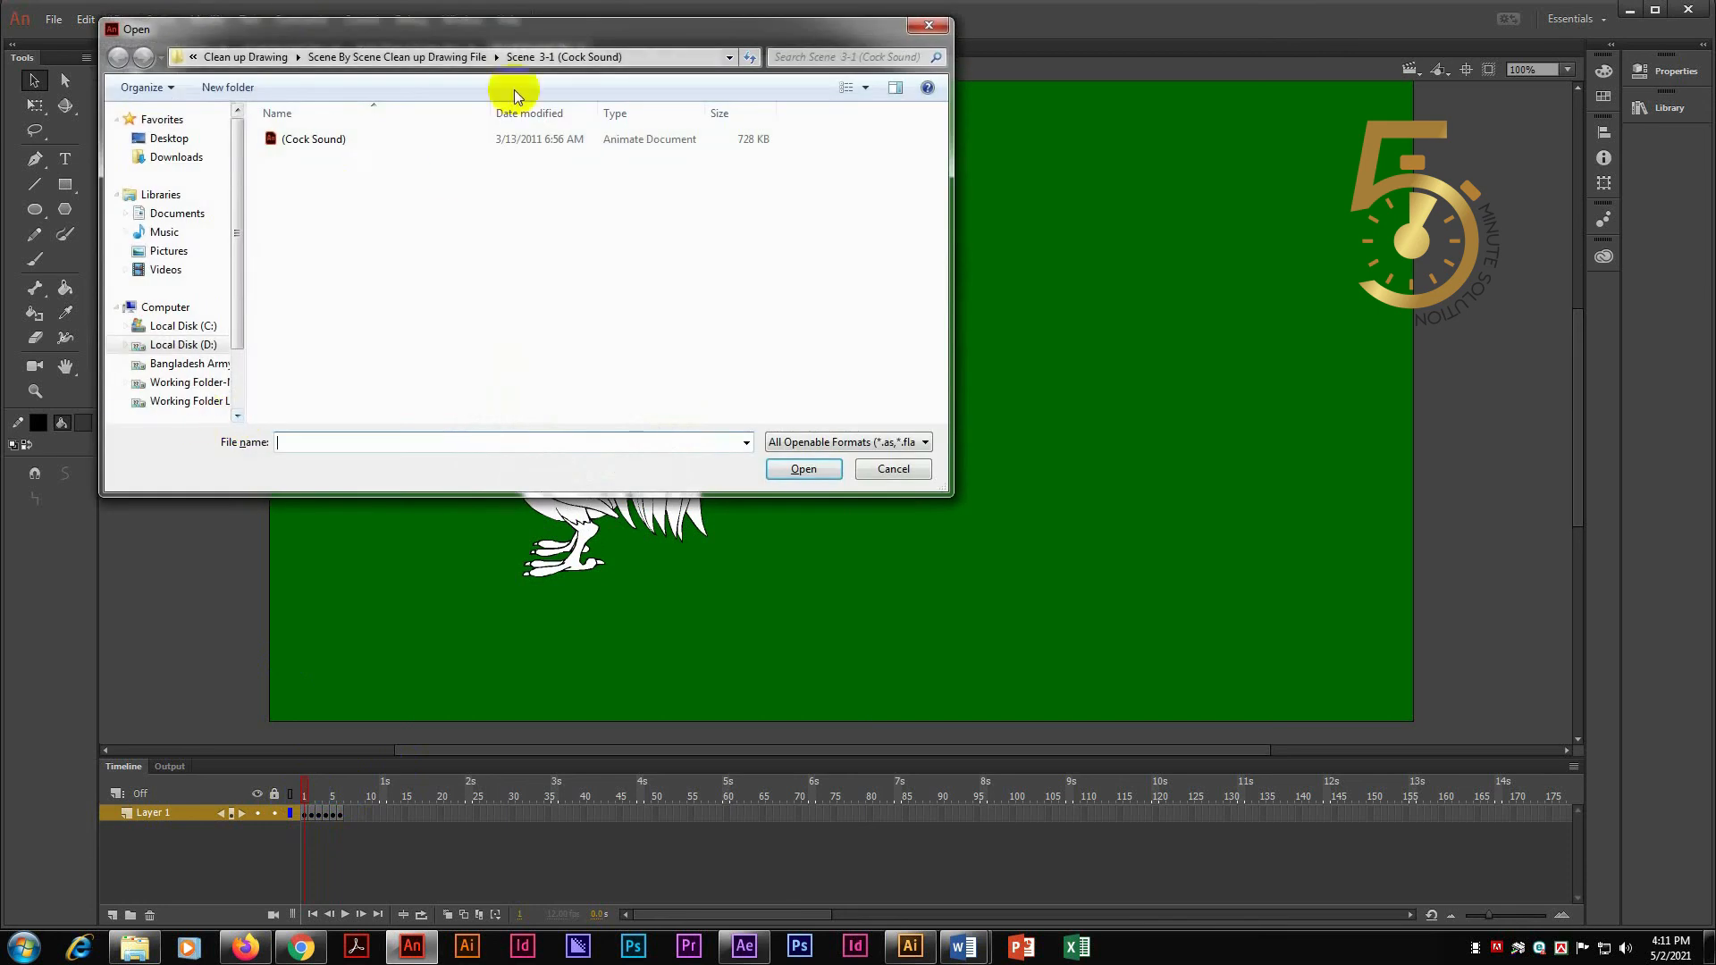
pyautogui.click(456, 59)
pyautogui.doubleClick(316, 249)
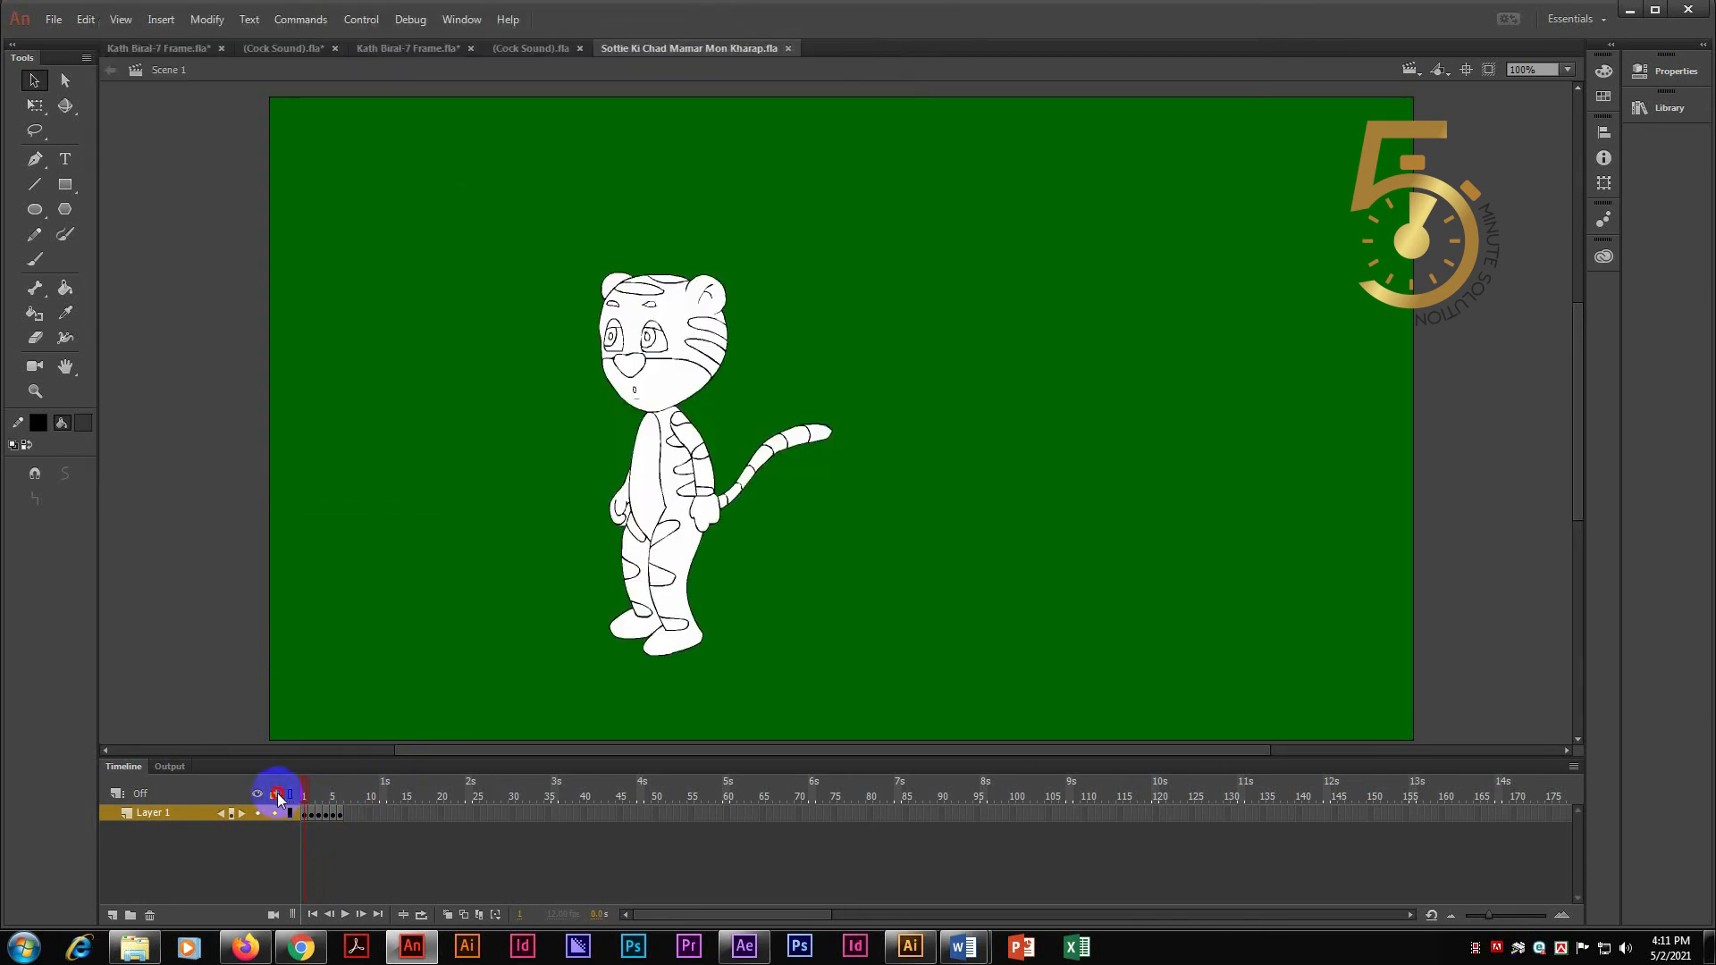
pyautogui.moveTo(295, 794); pyautogui.dragTo(342, 791)
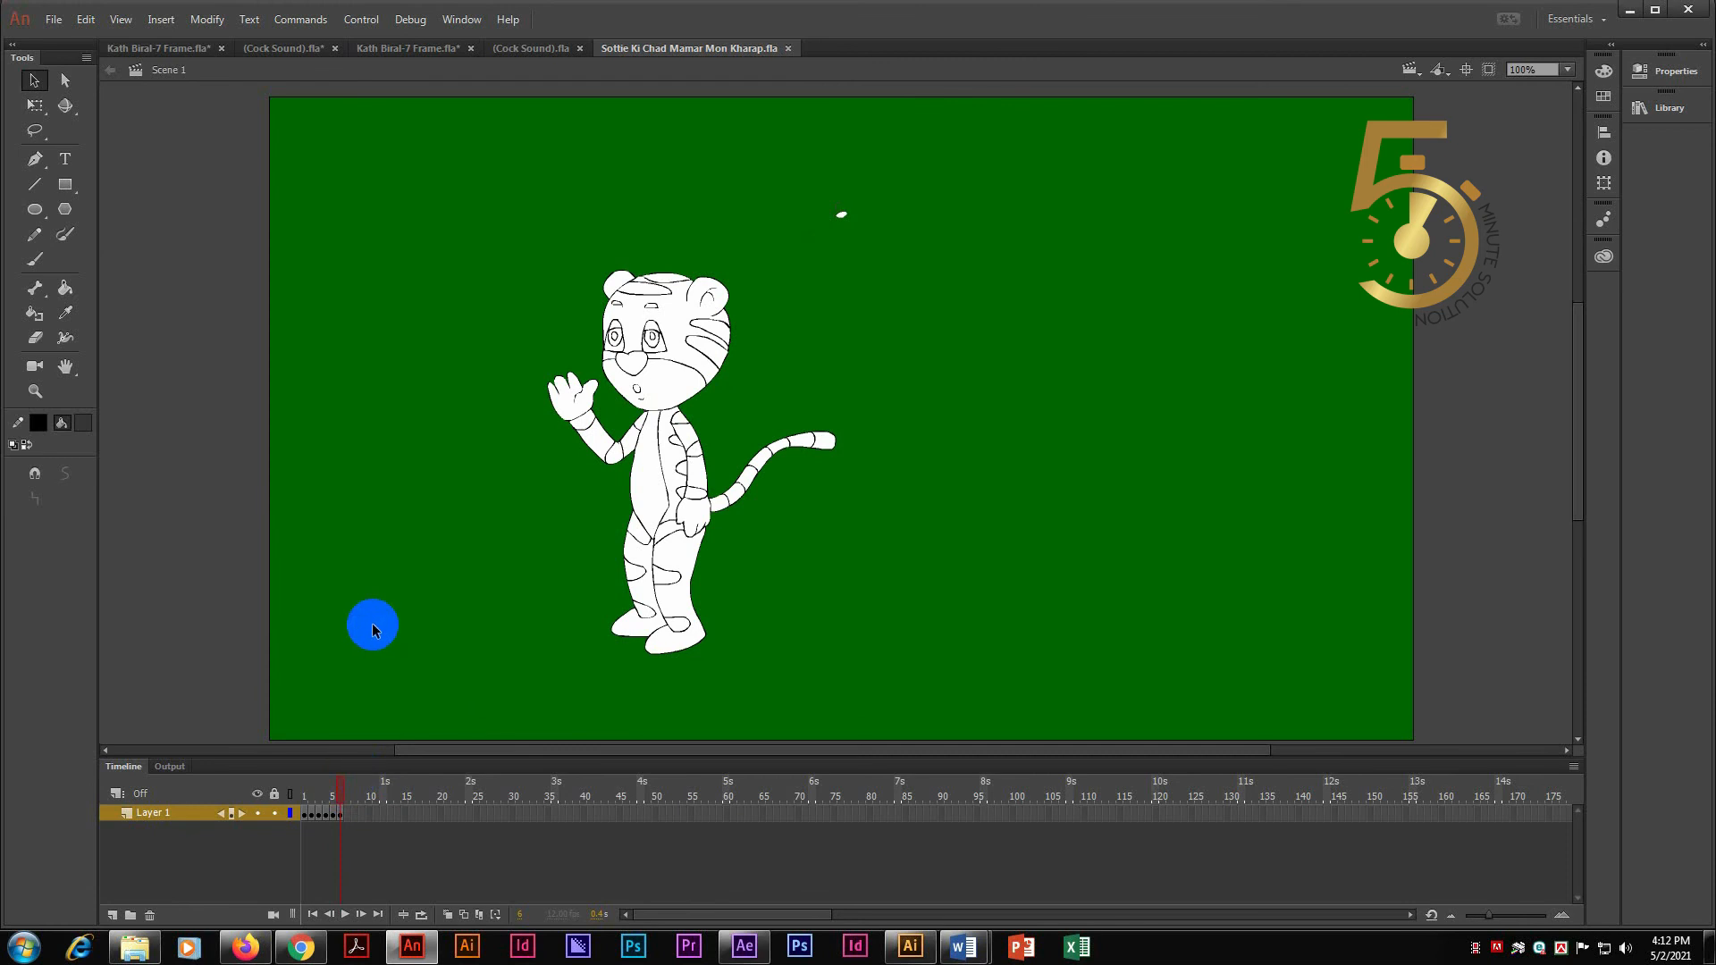
# Step: Open the document Amra Roket Bananor Boi Pora Shikta Pari.fla from the Scene By Scene Clean up Drawing File folder
pyautogui.hotkey('ctrl', 'o')
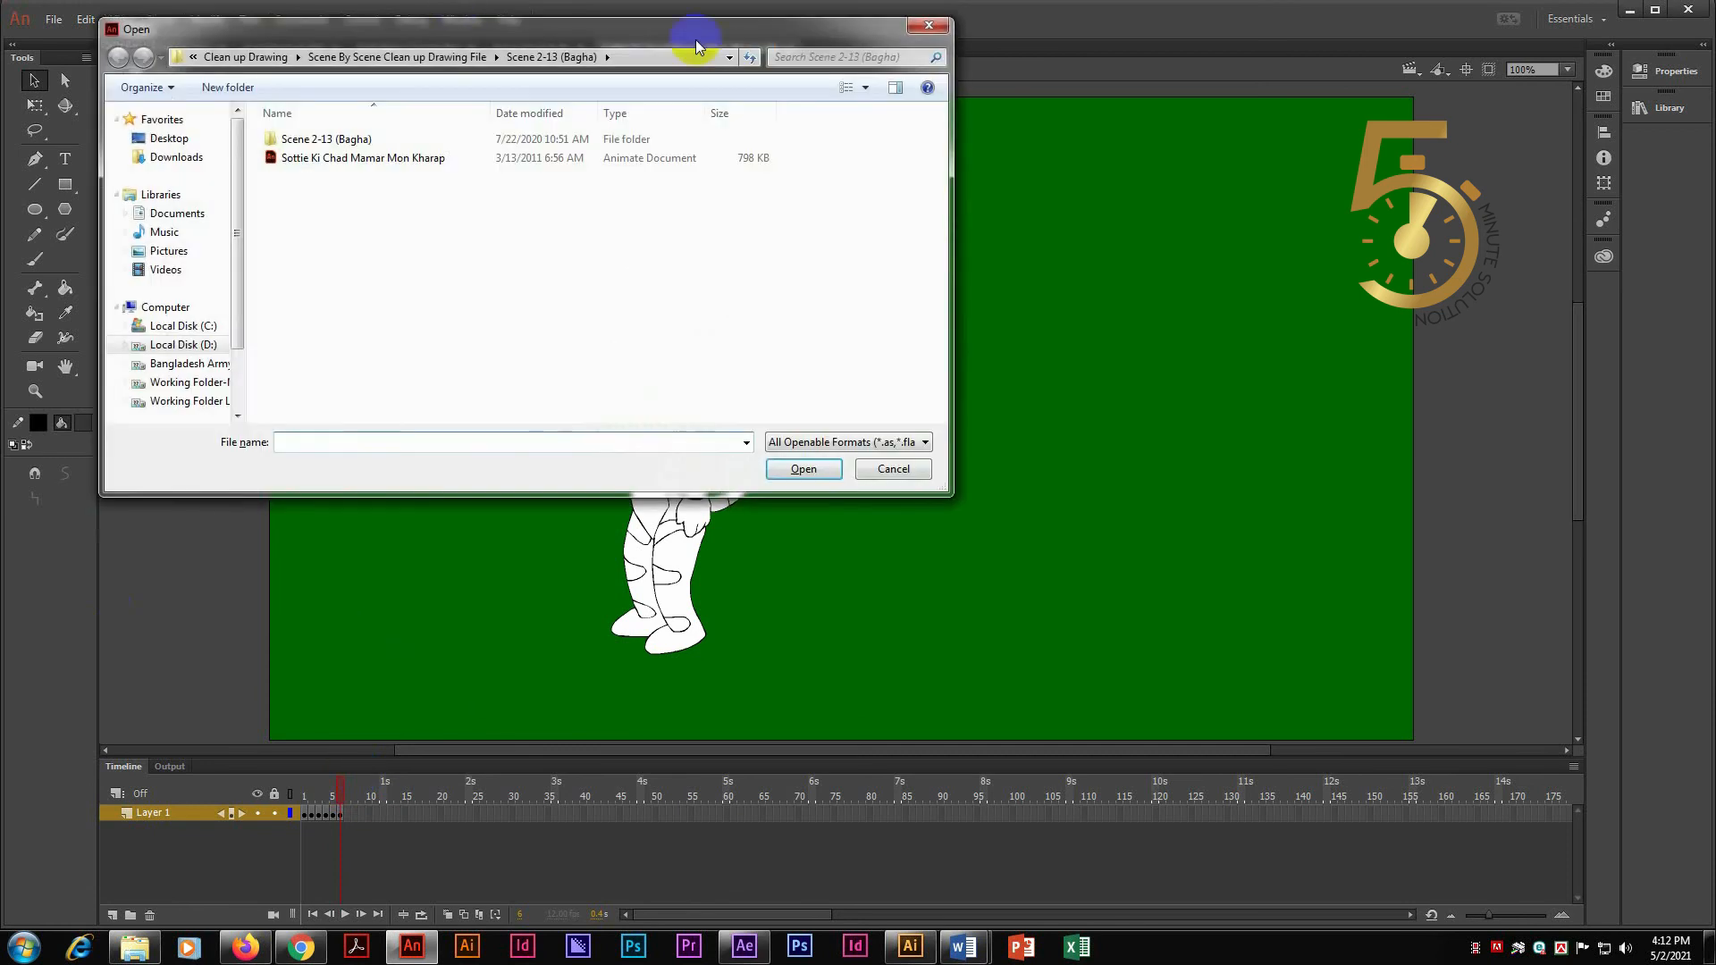
pyautogui.click(352, 56)
pyautogui.scroll(-5, 375, 323)
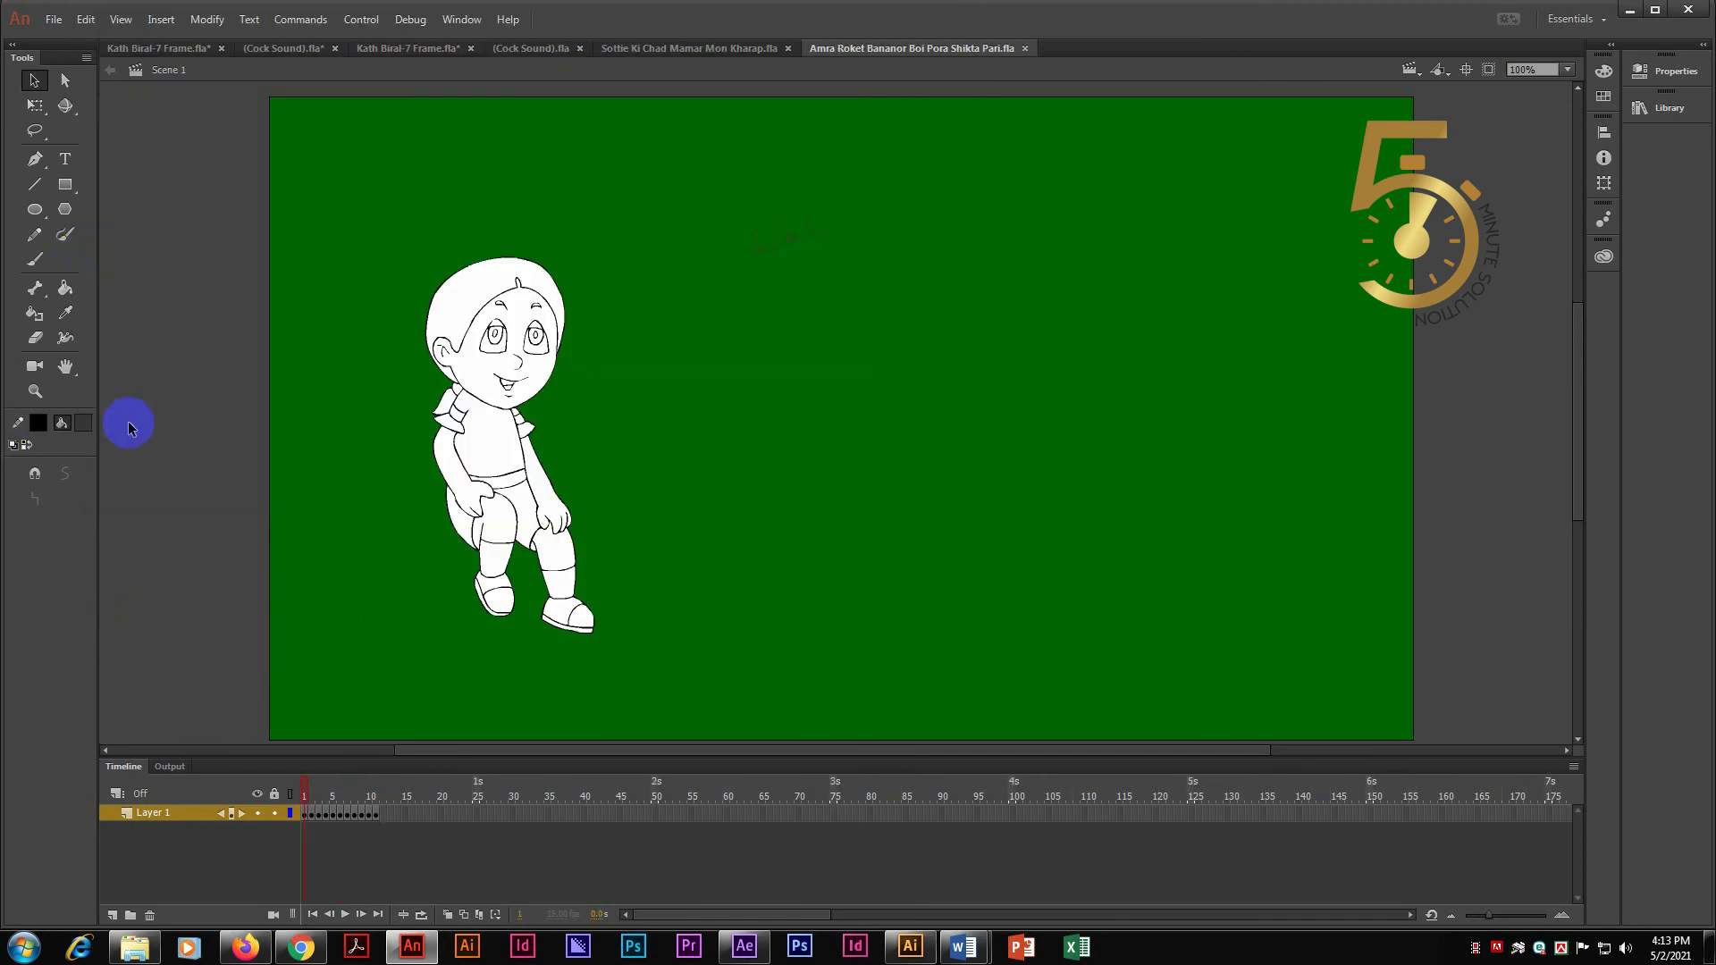
# Step: Return to the coloured squirrel document and scrub through its keyframes from frame 1 to frame 31
pyautogui.click(309, 48)
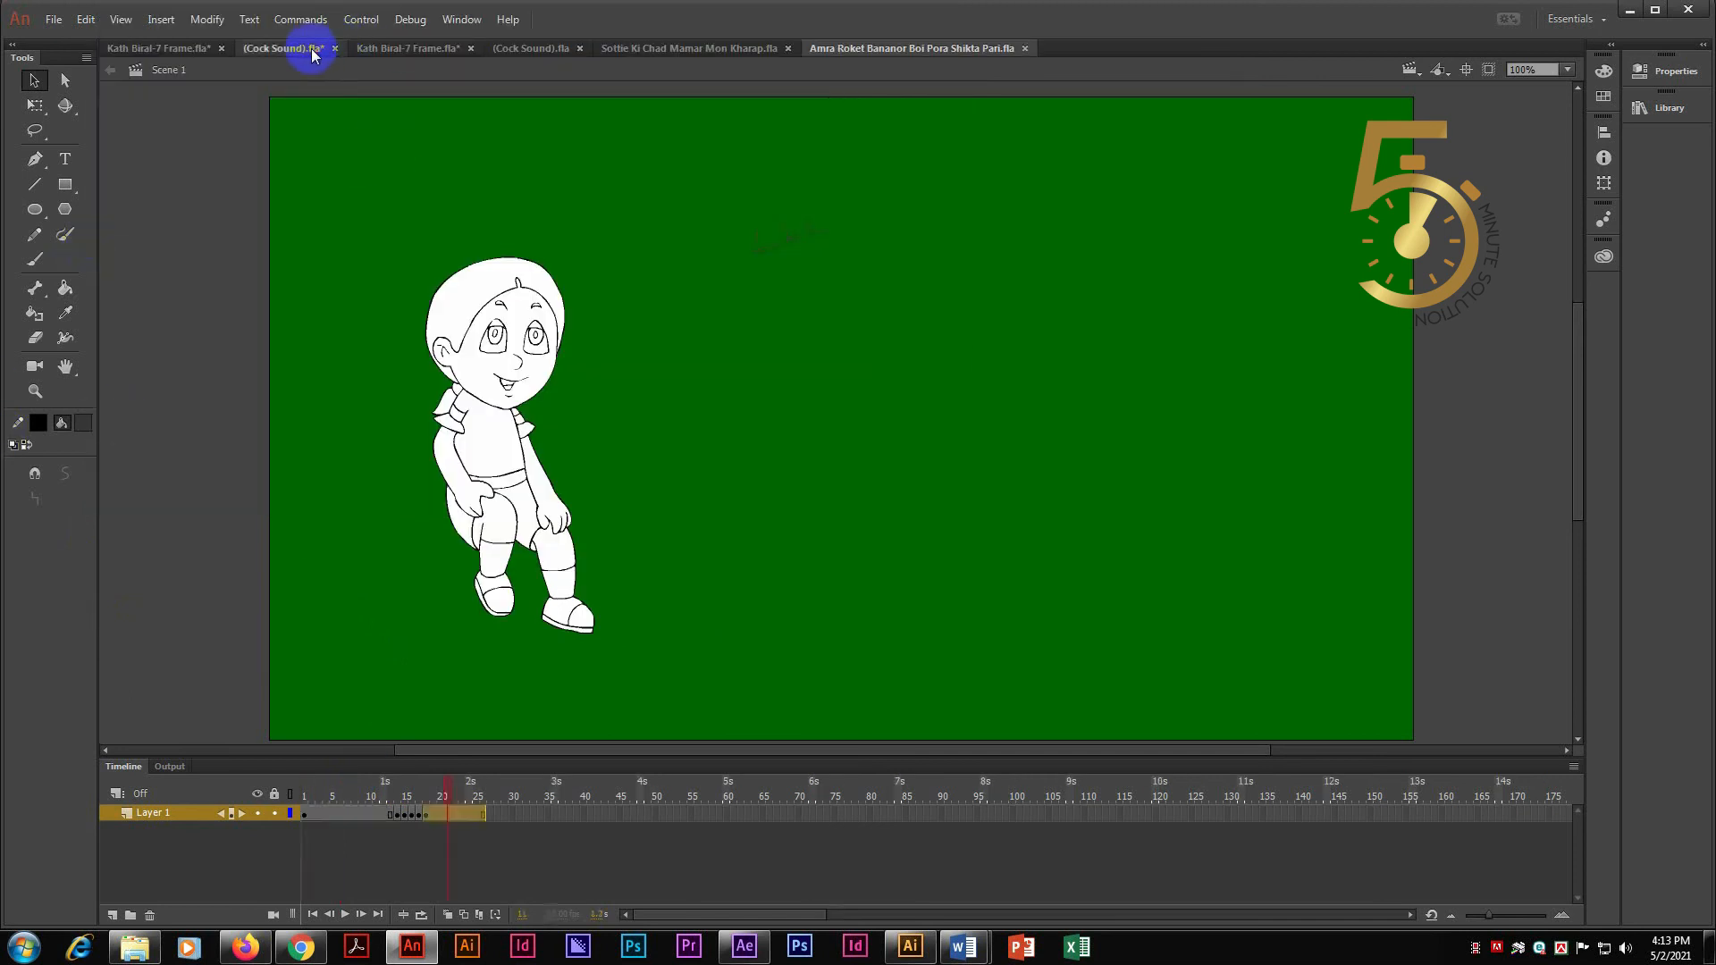
pyautogui.click(163, 49)
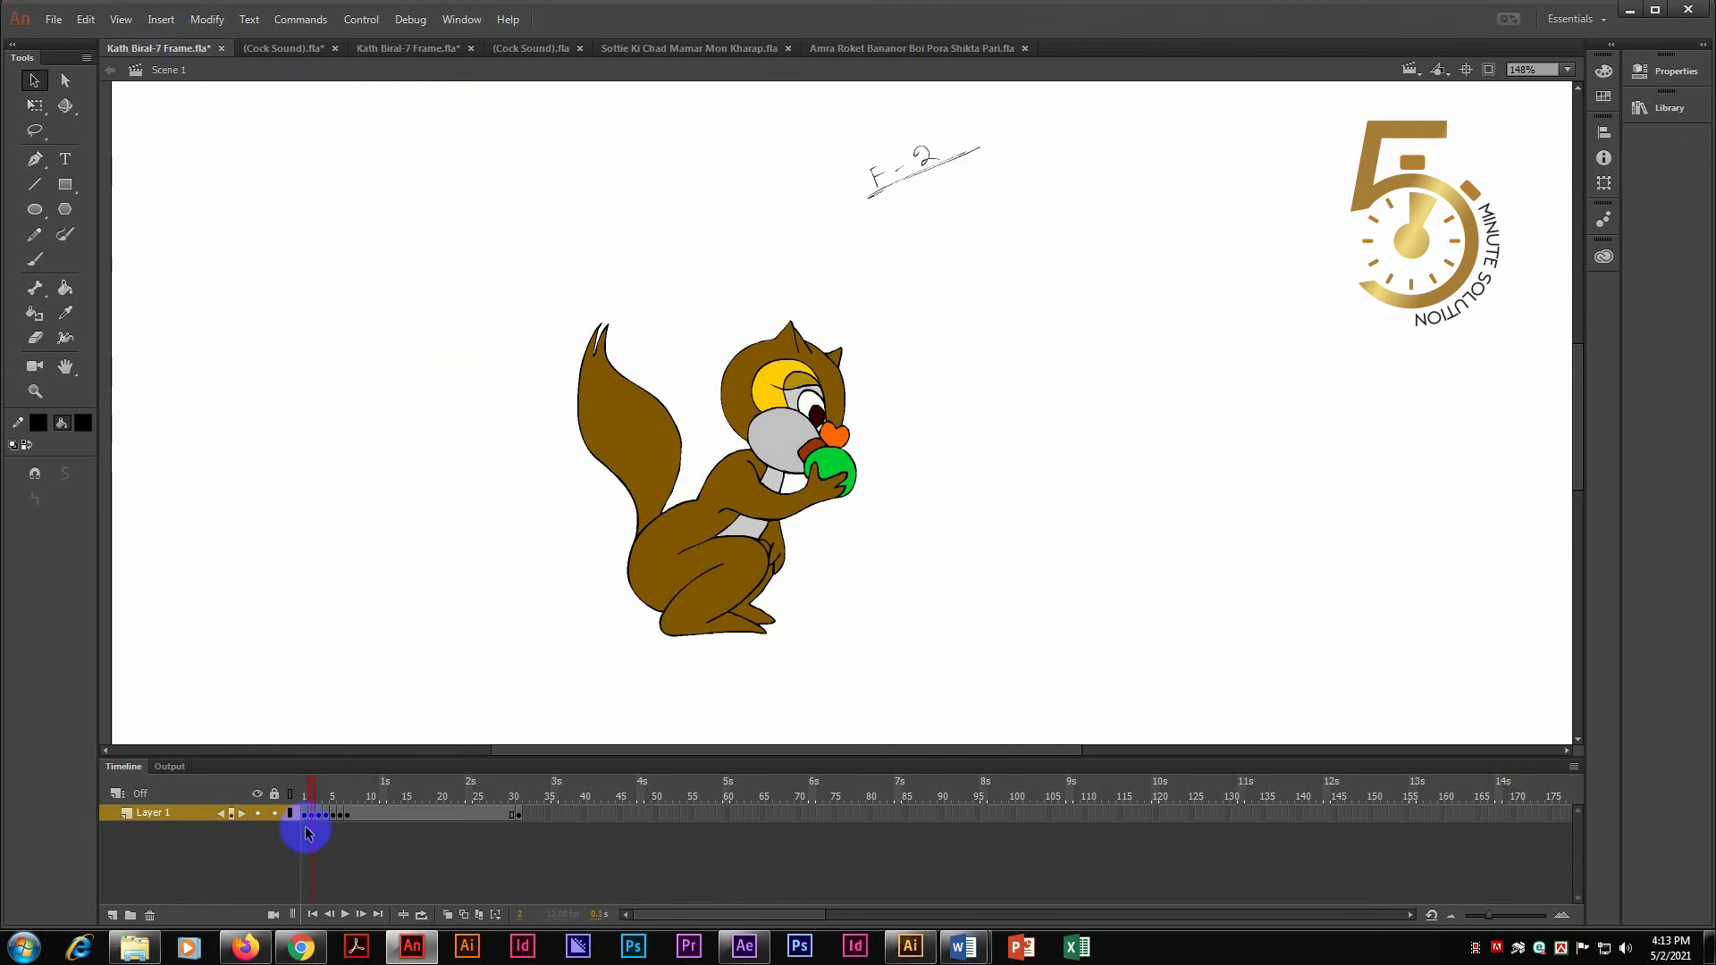
pyautogui.click(314, 795)
pyautogui.moveTo(314, 795); pyautogui.dragTo(211, 804)
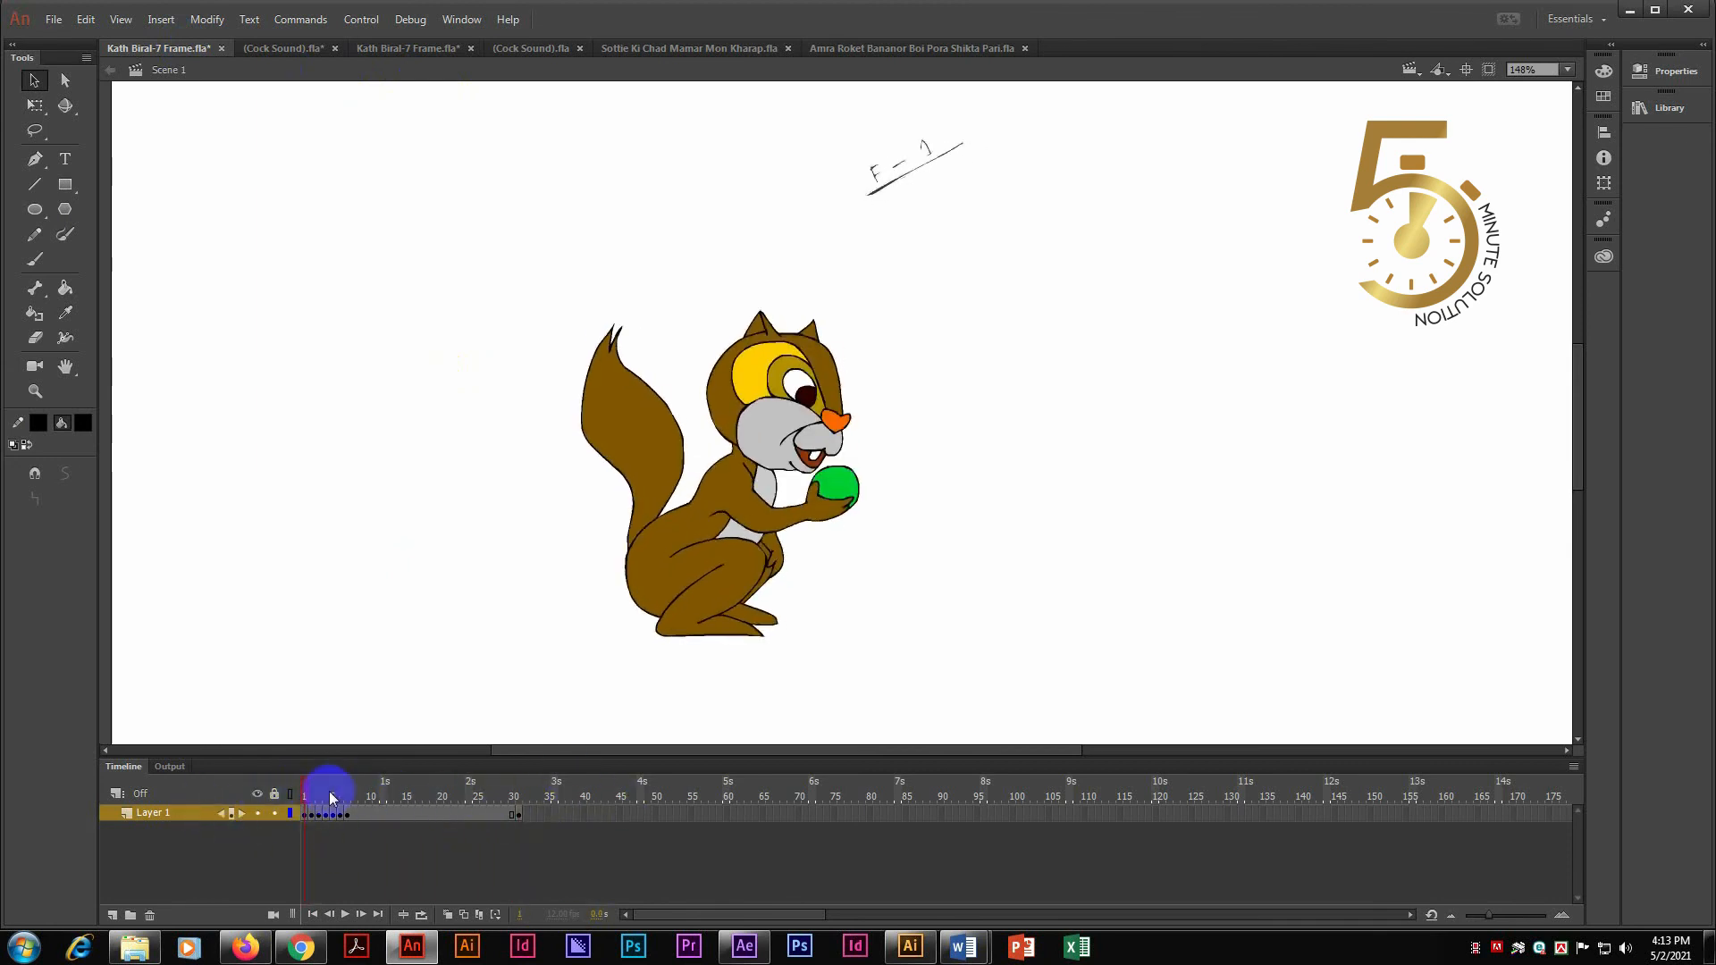
pyautogui.moveTo(315, 792); pyautogui.dragTo(264, 793)
pyautogui.moveTo(303, 787); pyautogui.dragTo(524, 794)
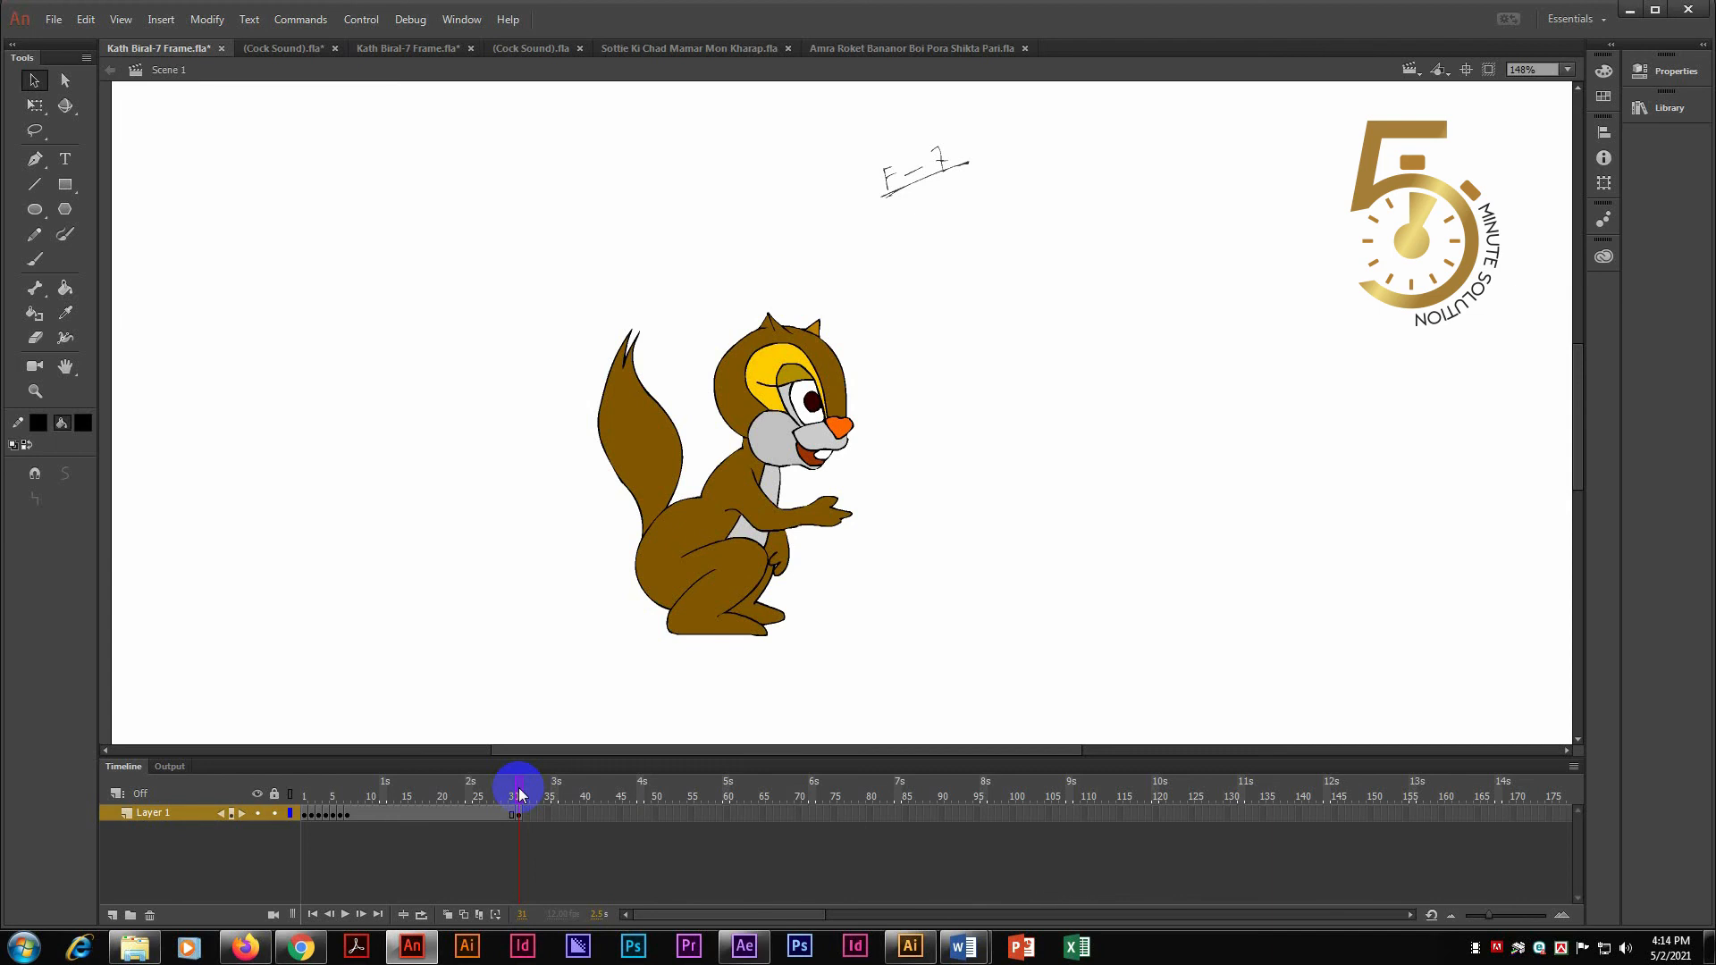
# Step: In the uncoloured rooster document, delete the white fills of the rooster's comb and neck on frame 1
pyautogui.click(408, 48)
pyautogui.click(537, 47)
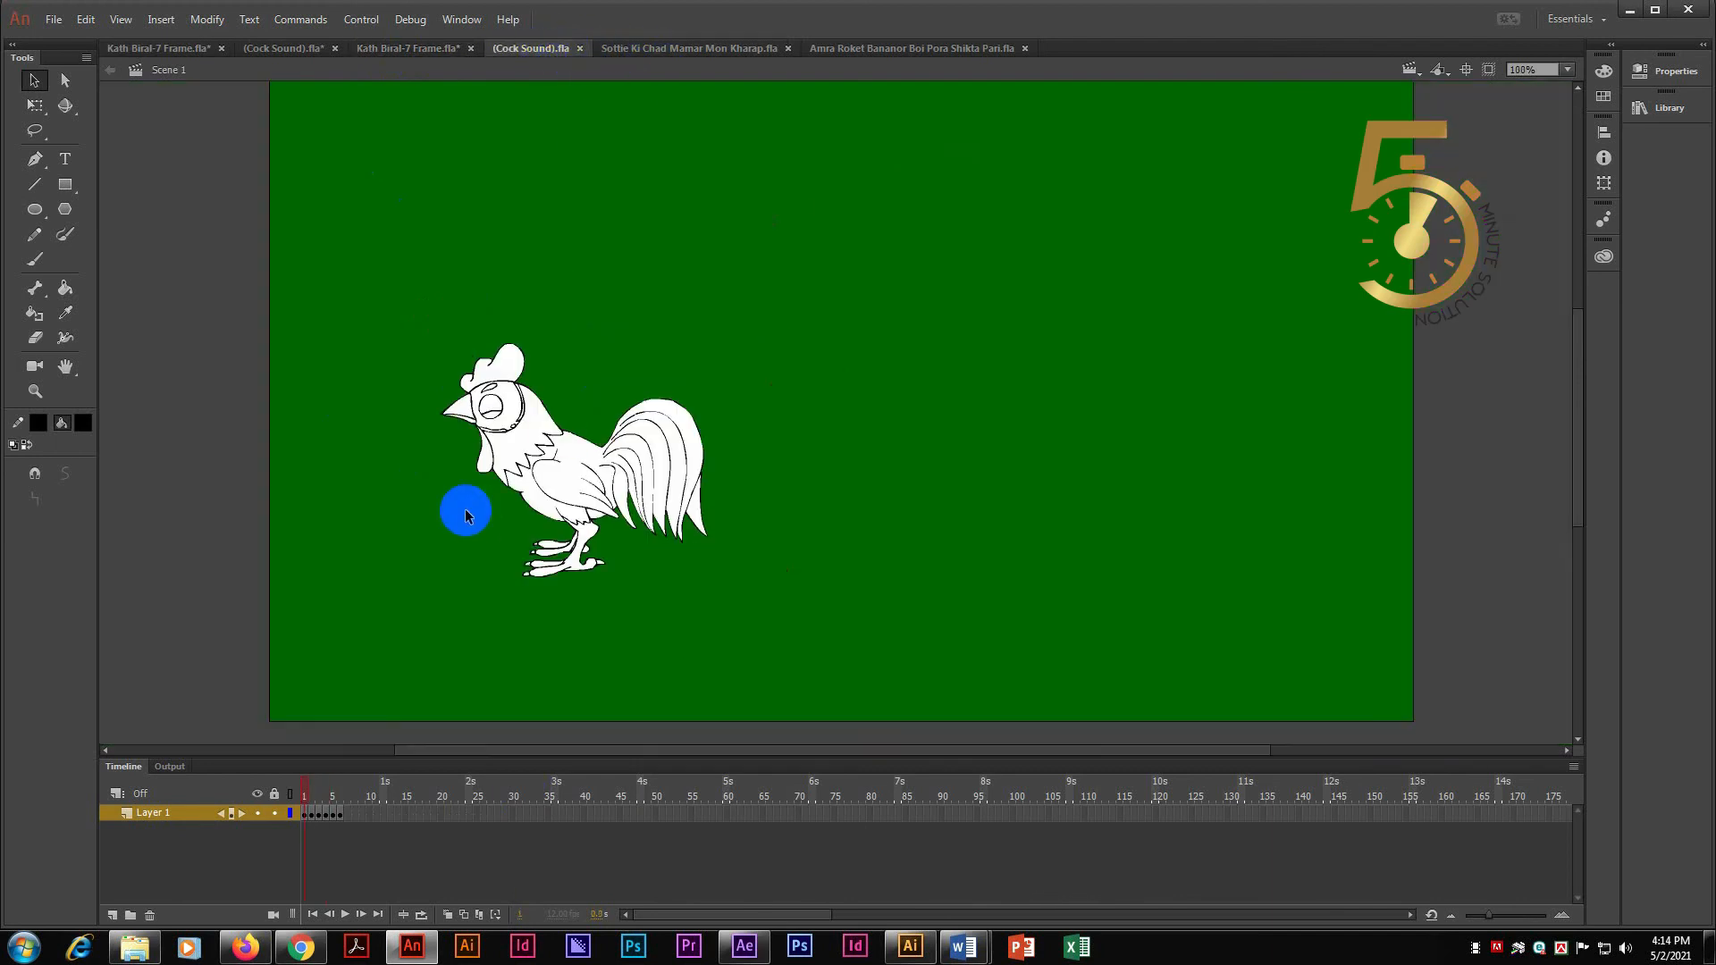
pyautogui.moveTo(447, 318); pyautogui.dragTo(762, 597)
pyautogui.click(764, 595)
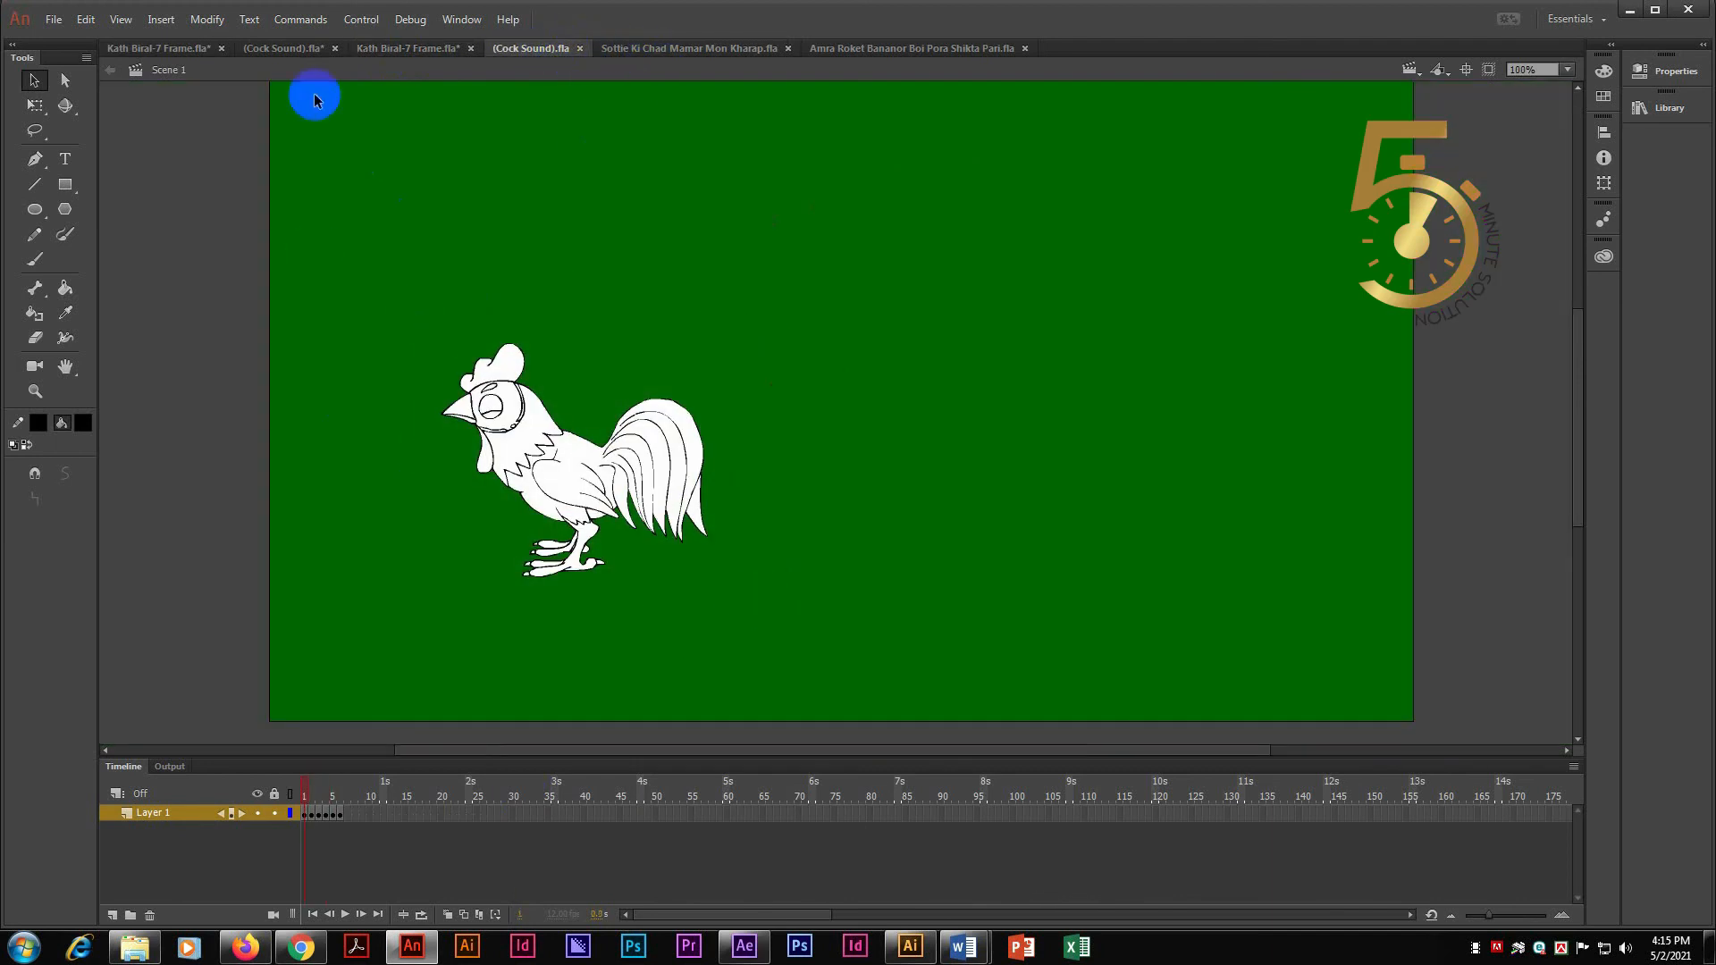
pyautogui.click(490, 384)
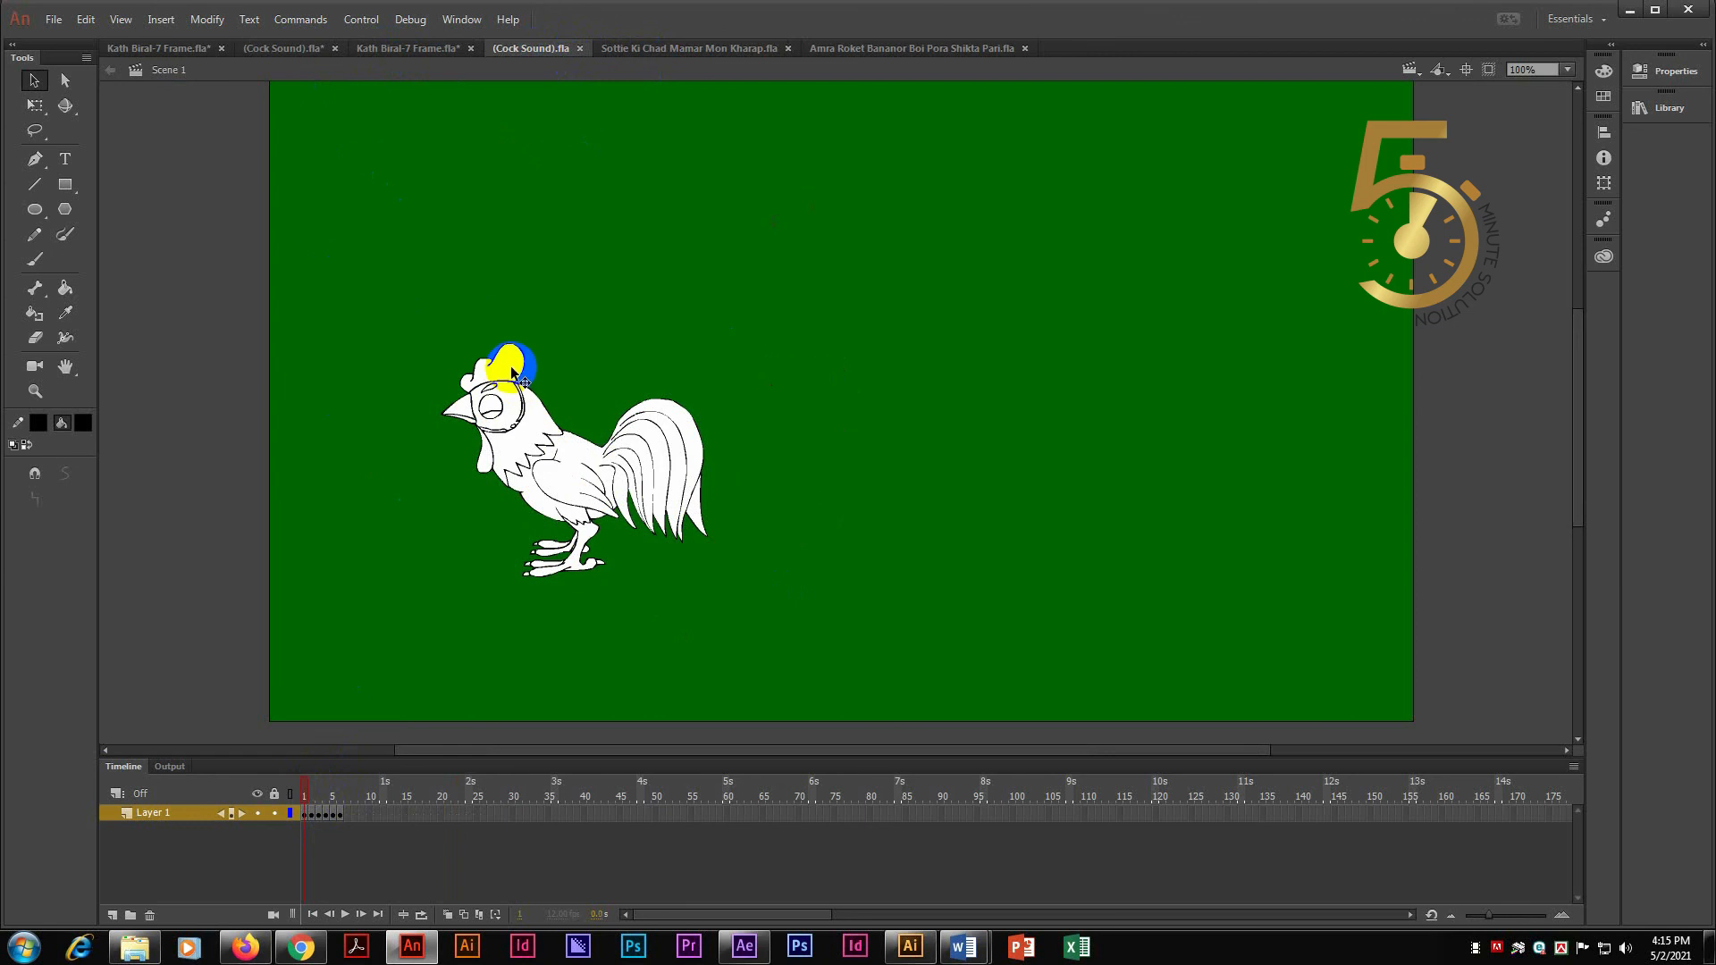
pyautogui.press('Delete')
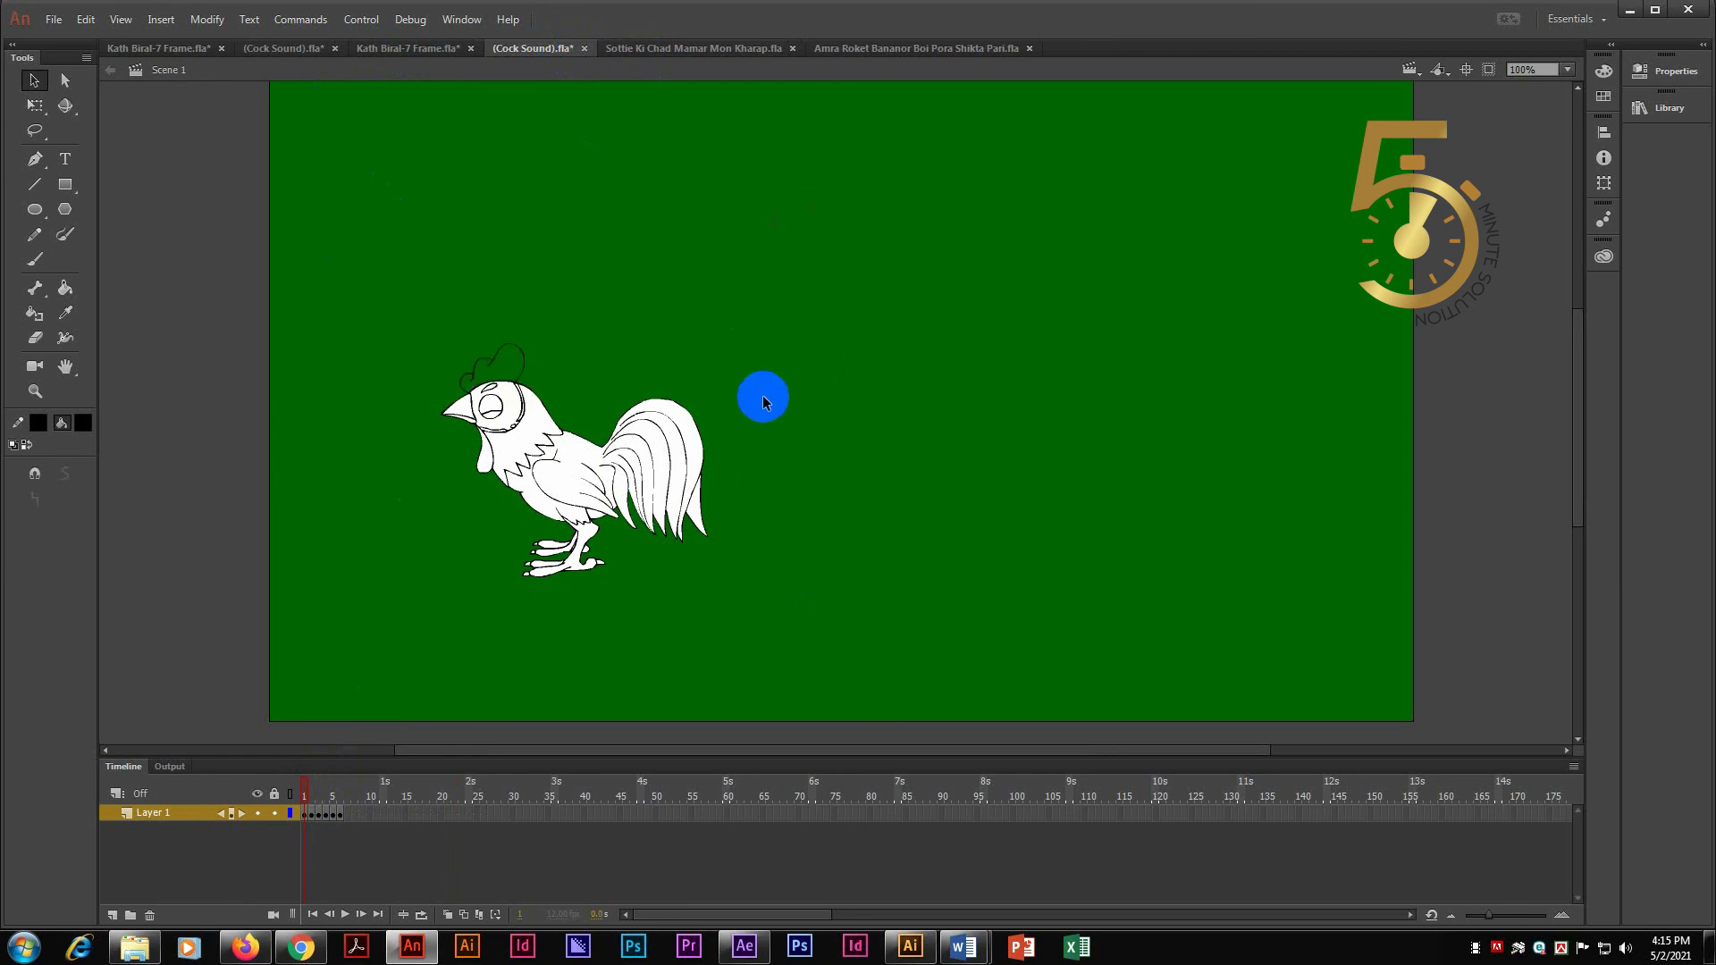
pyautogui.click(511, 402)
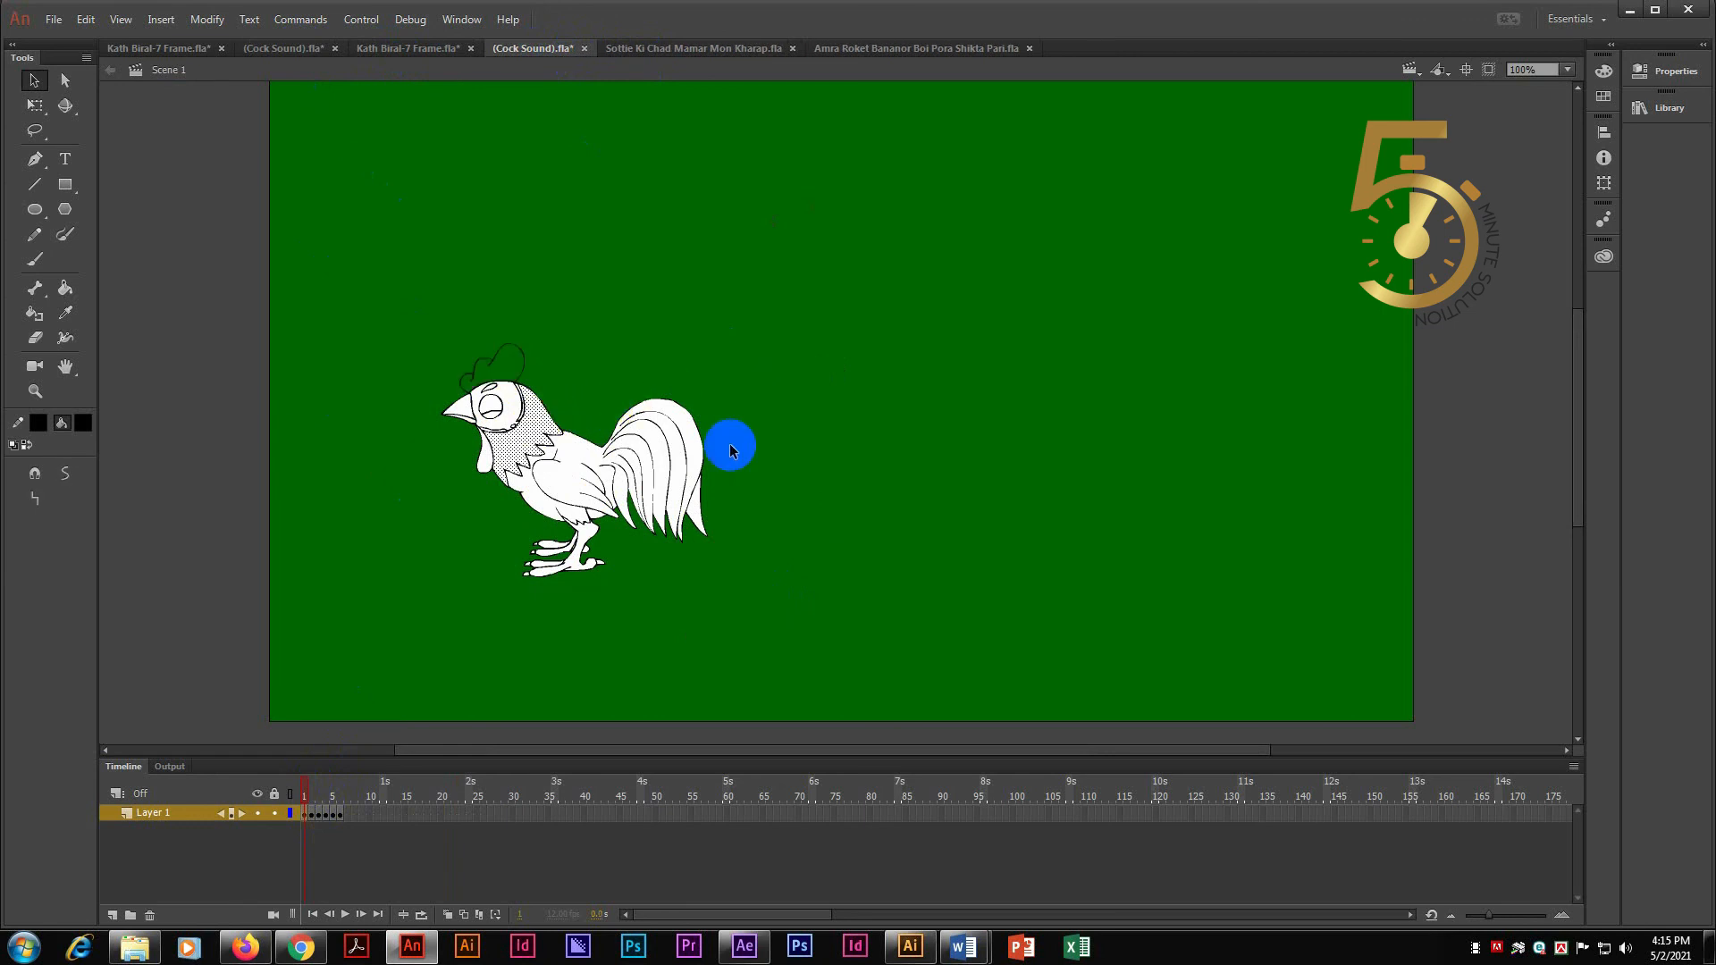
pyautogui.press('Delete')
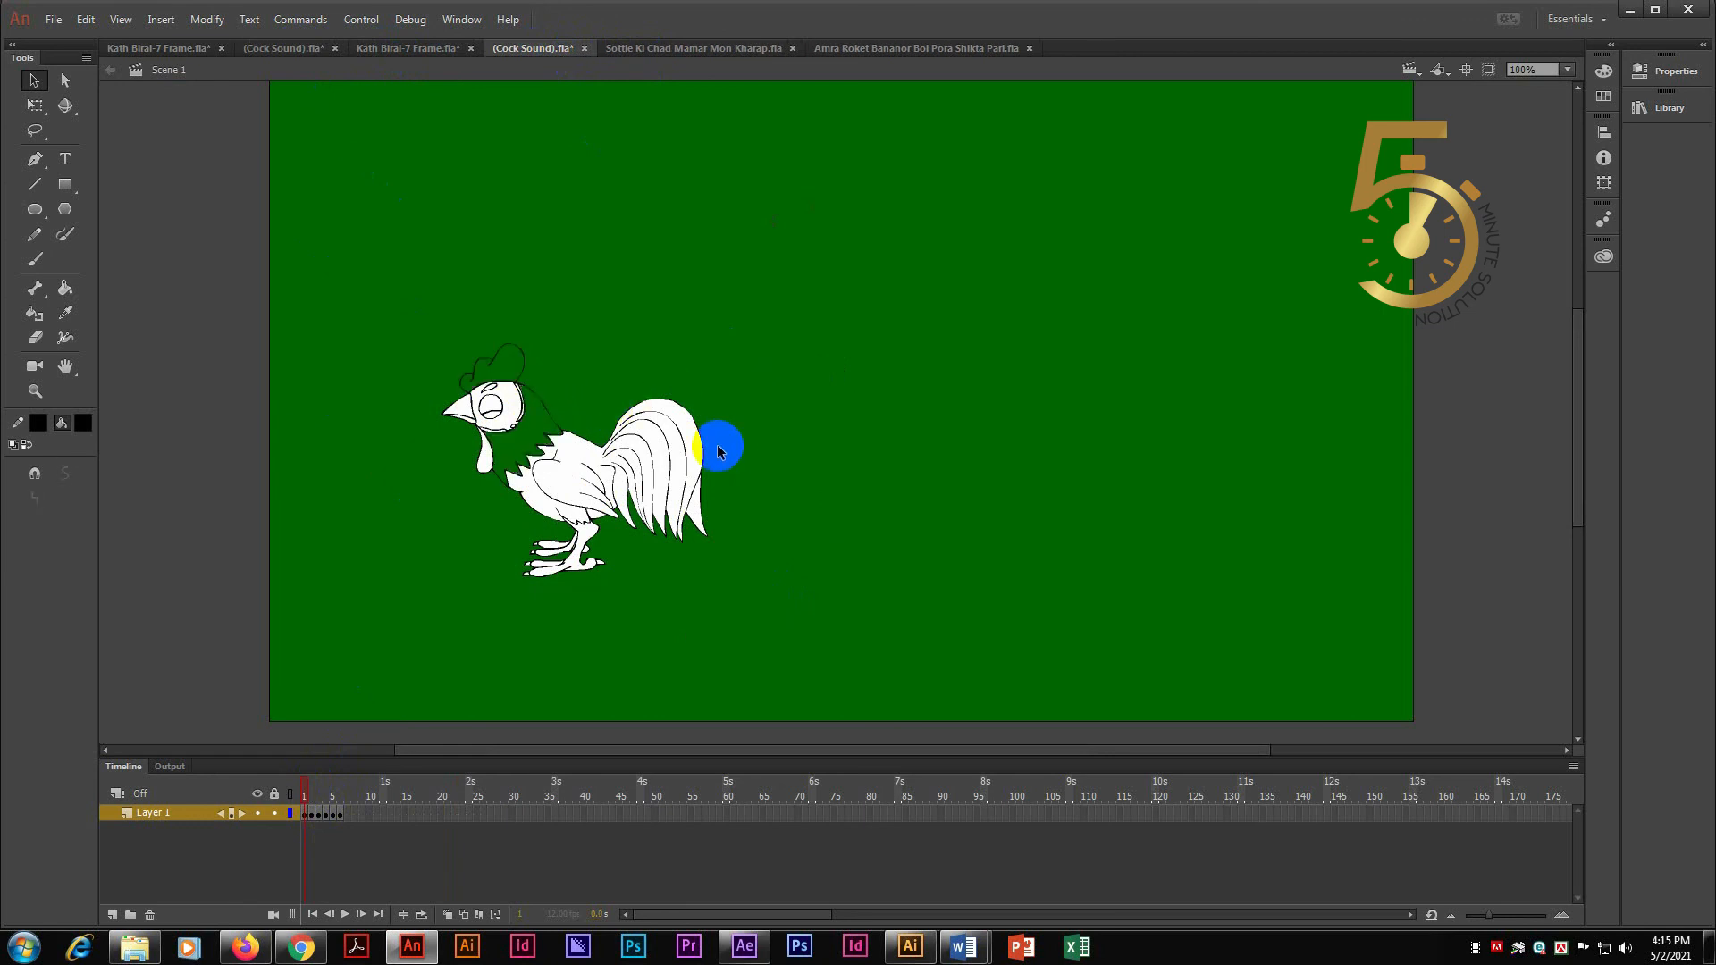
# Step: Activate the Paint Bucket tool for the rooster drawing and choose a fill colour from the default swatches
pyautogui.hotkey('ctrl', '=')
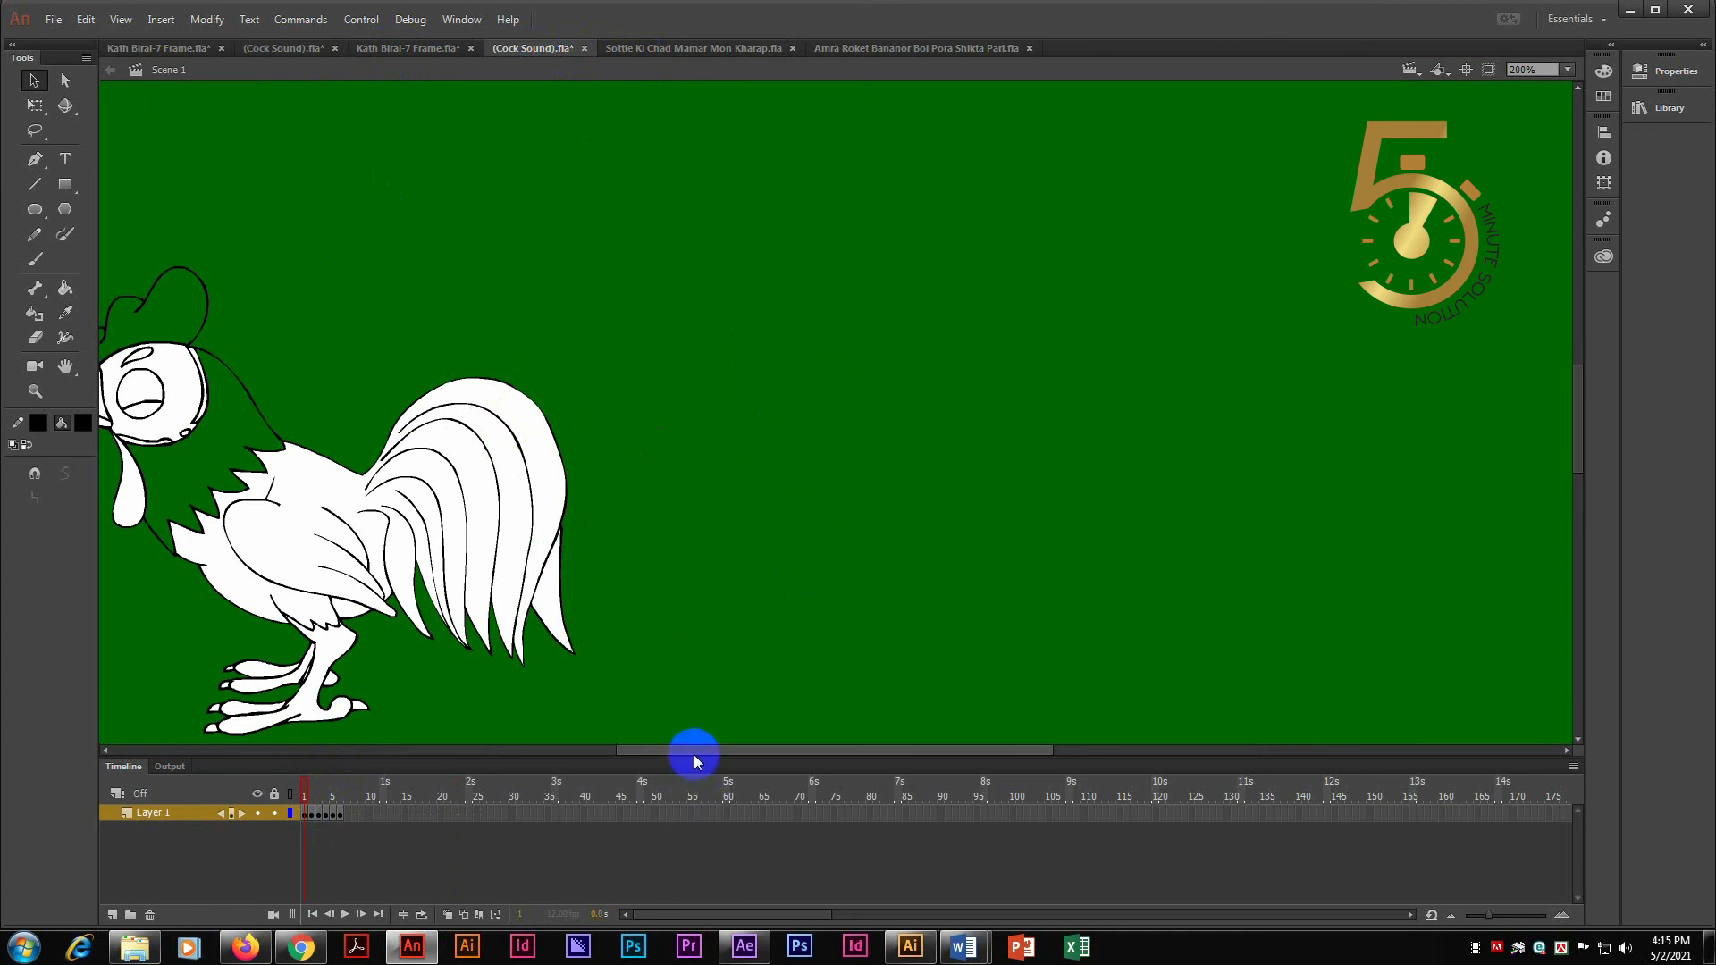
pyautogui.moveTo(693, 751); pyautogui.dragTo(637, 751)
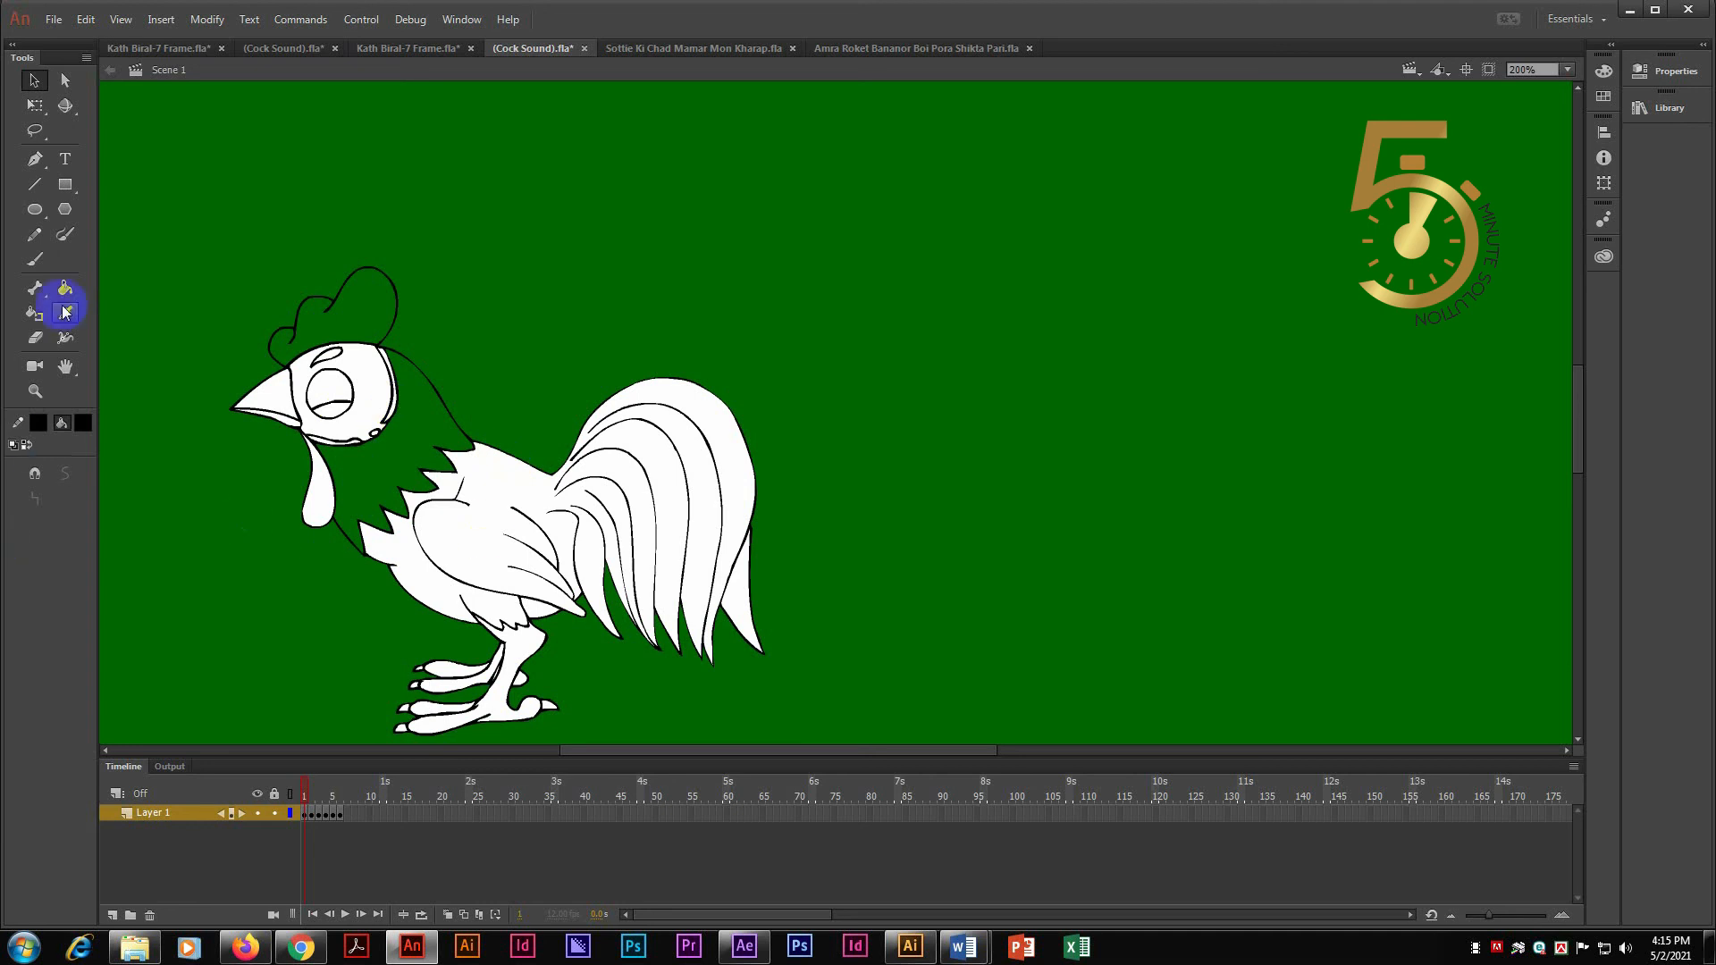
pyautogui.click(394, 307)
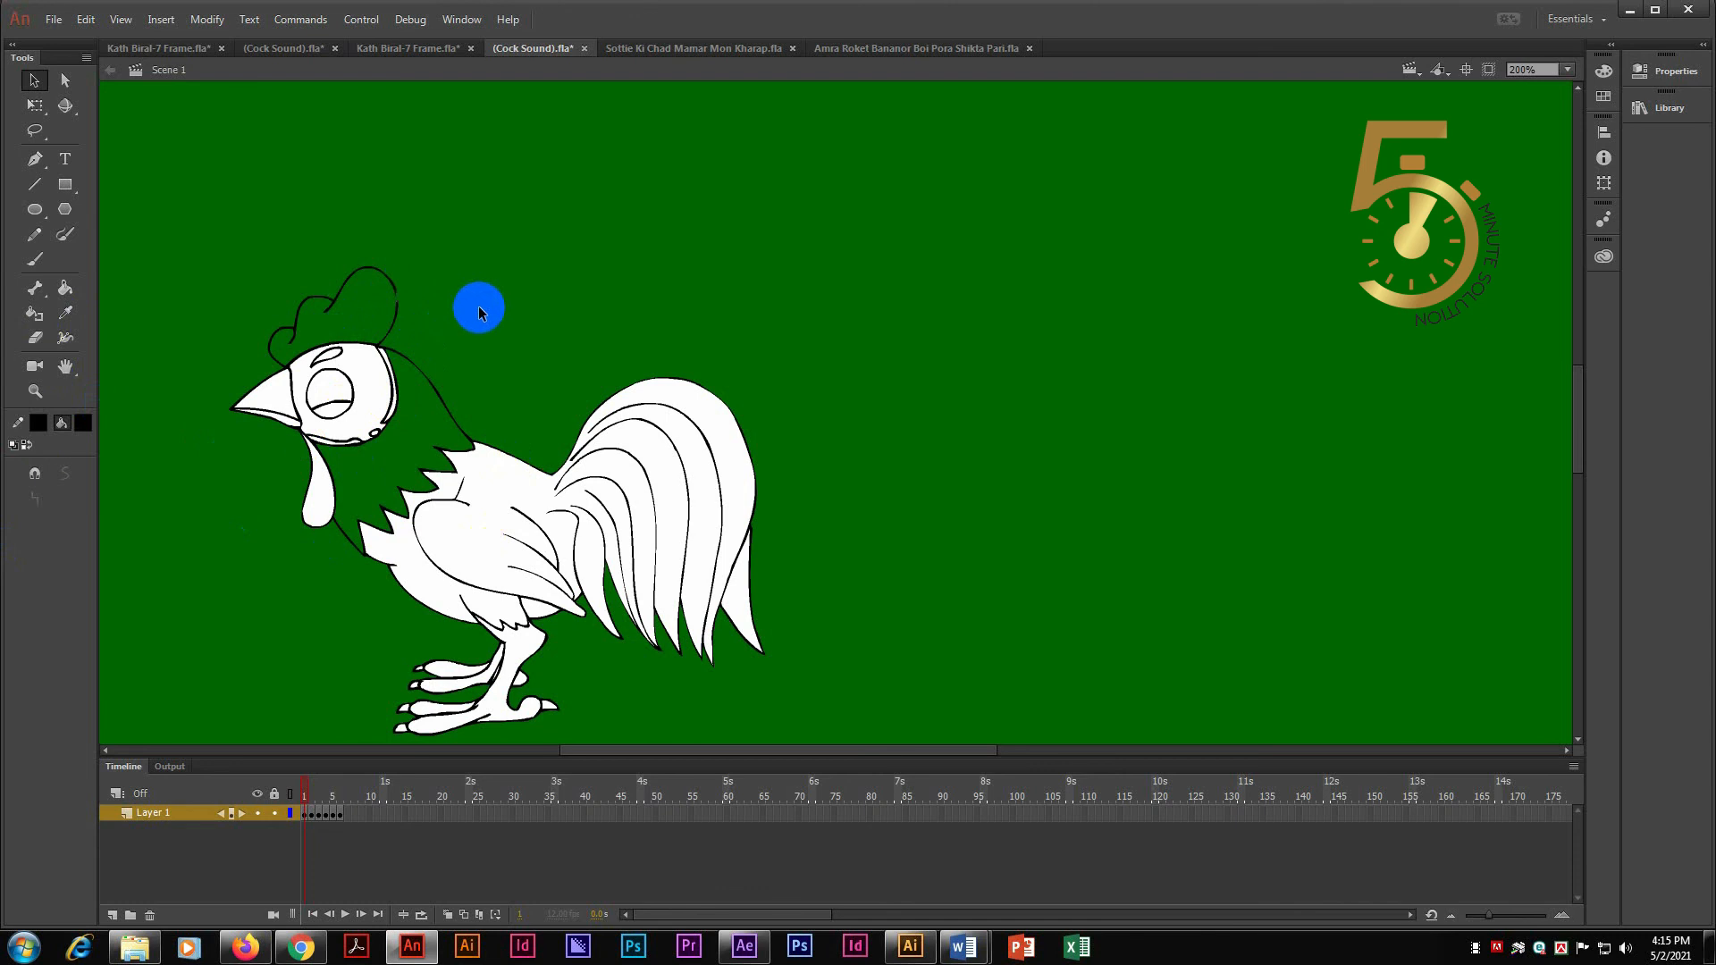
pyautogui.click(262, 545)
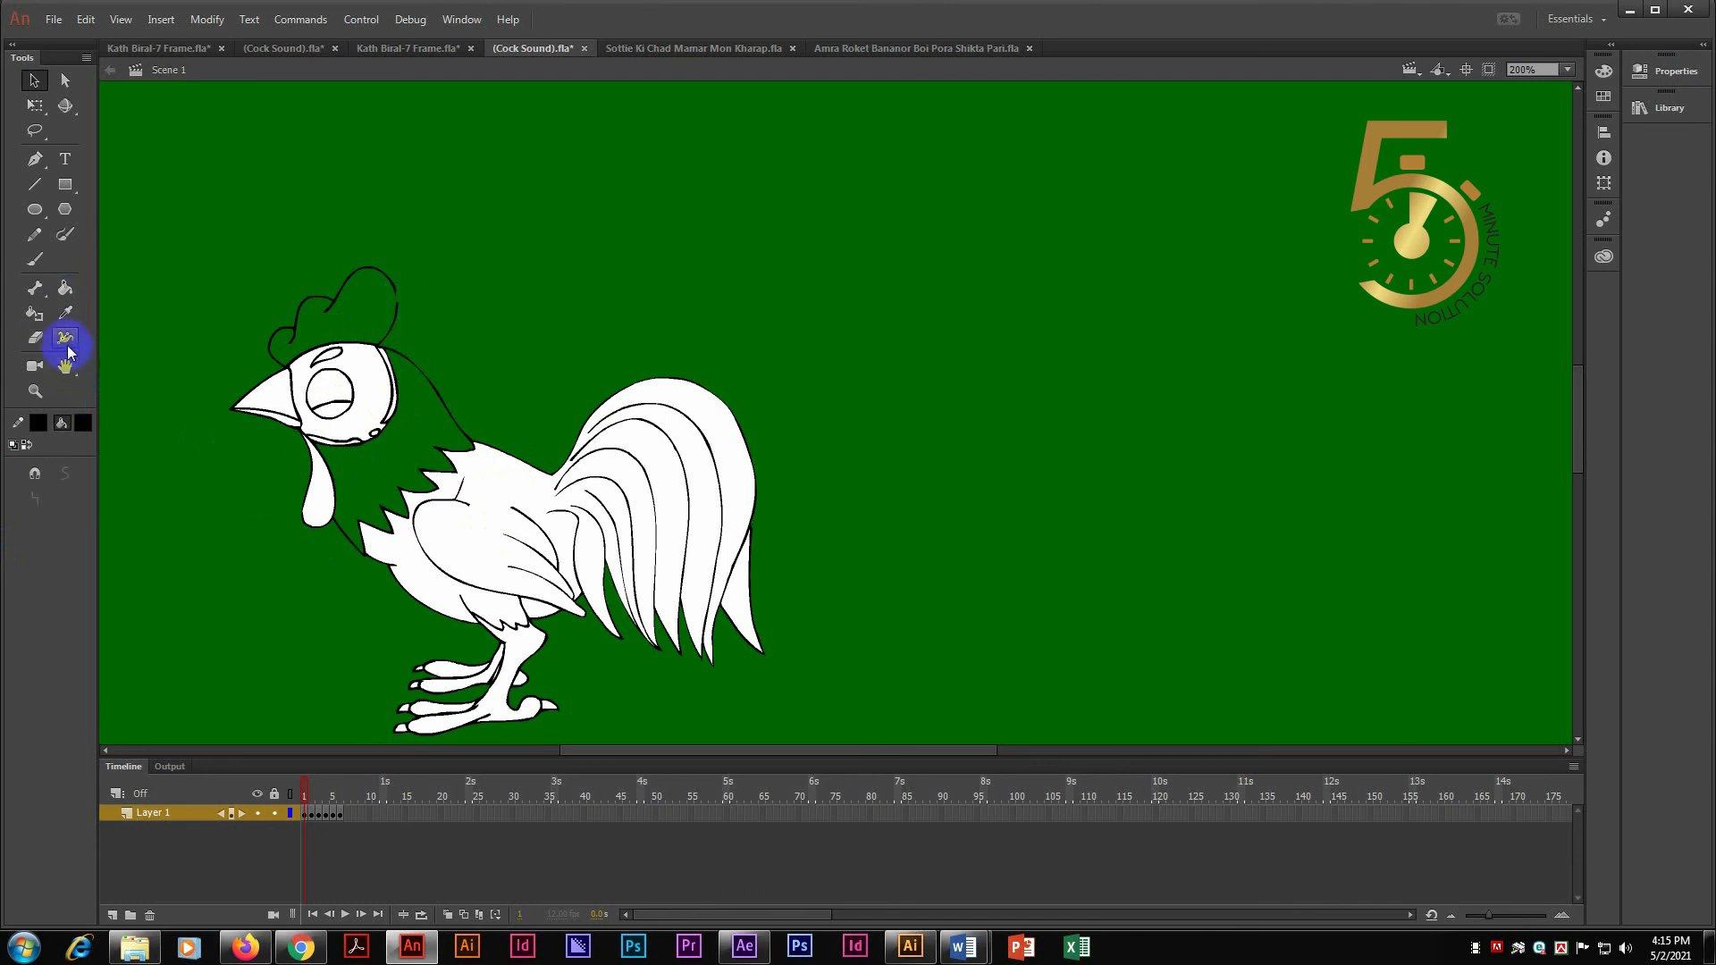
pyautogui.click(64, 288)
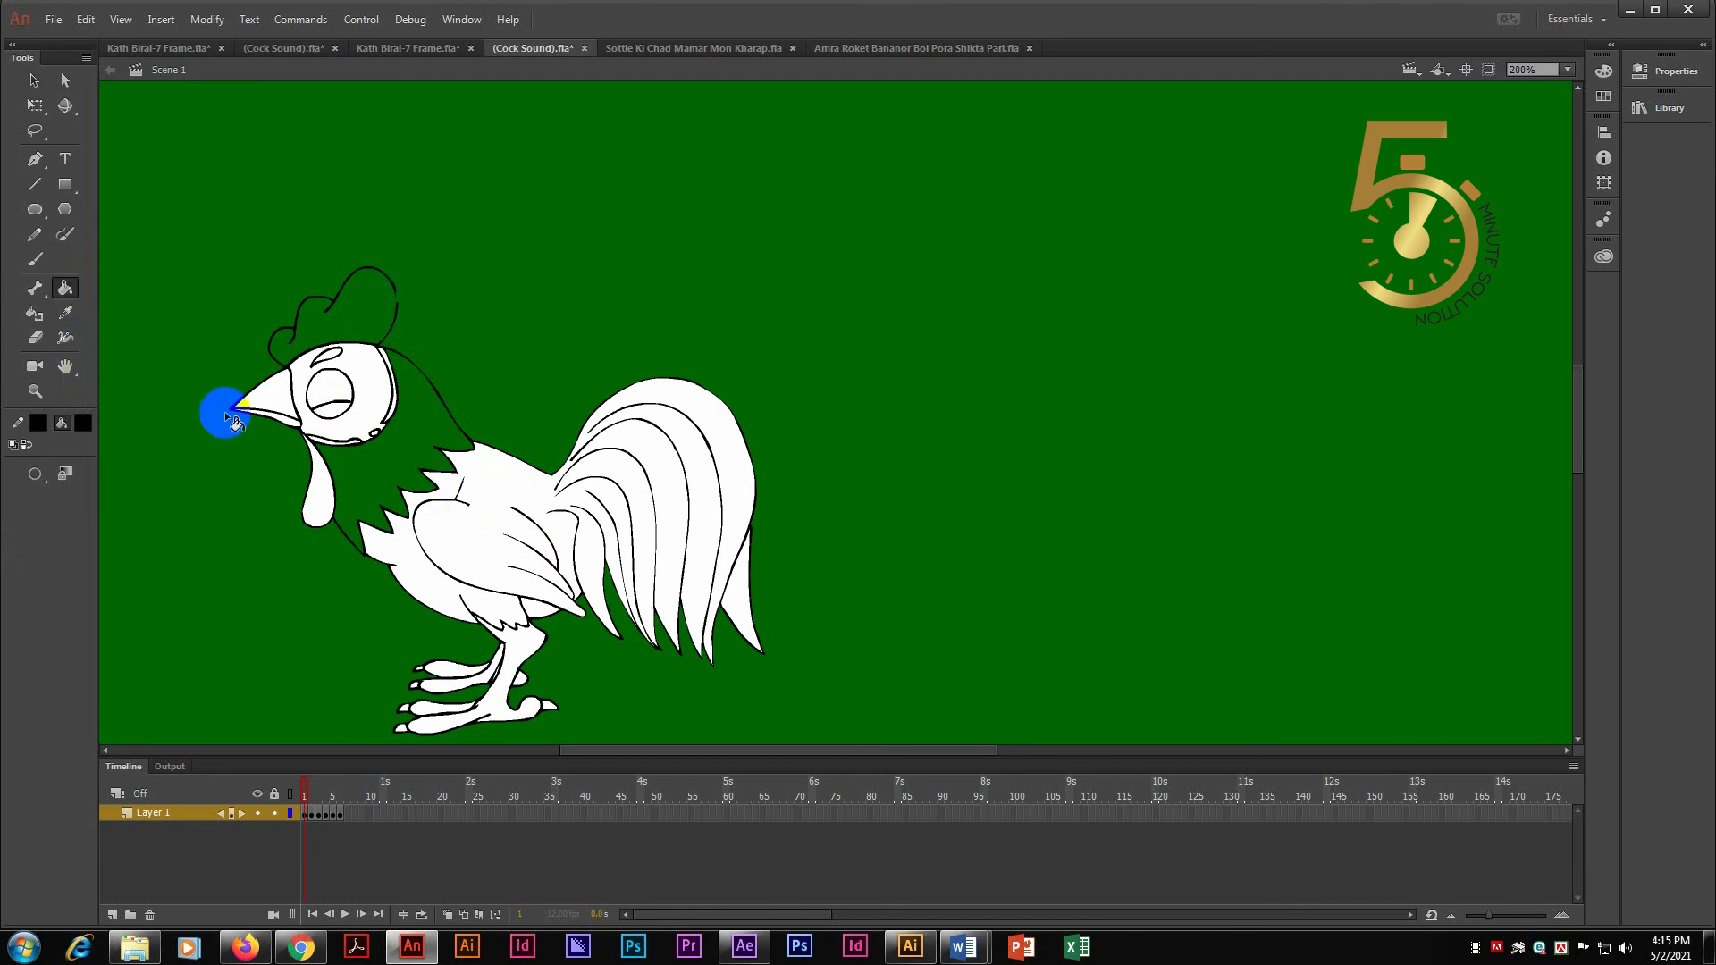
pyautogui.click(82, 427)
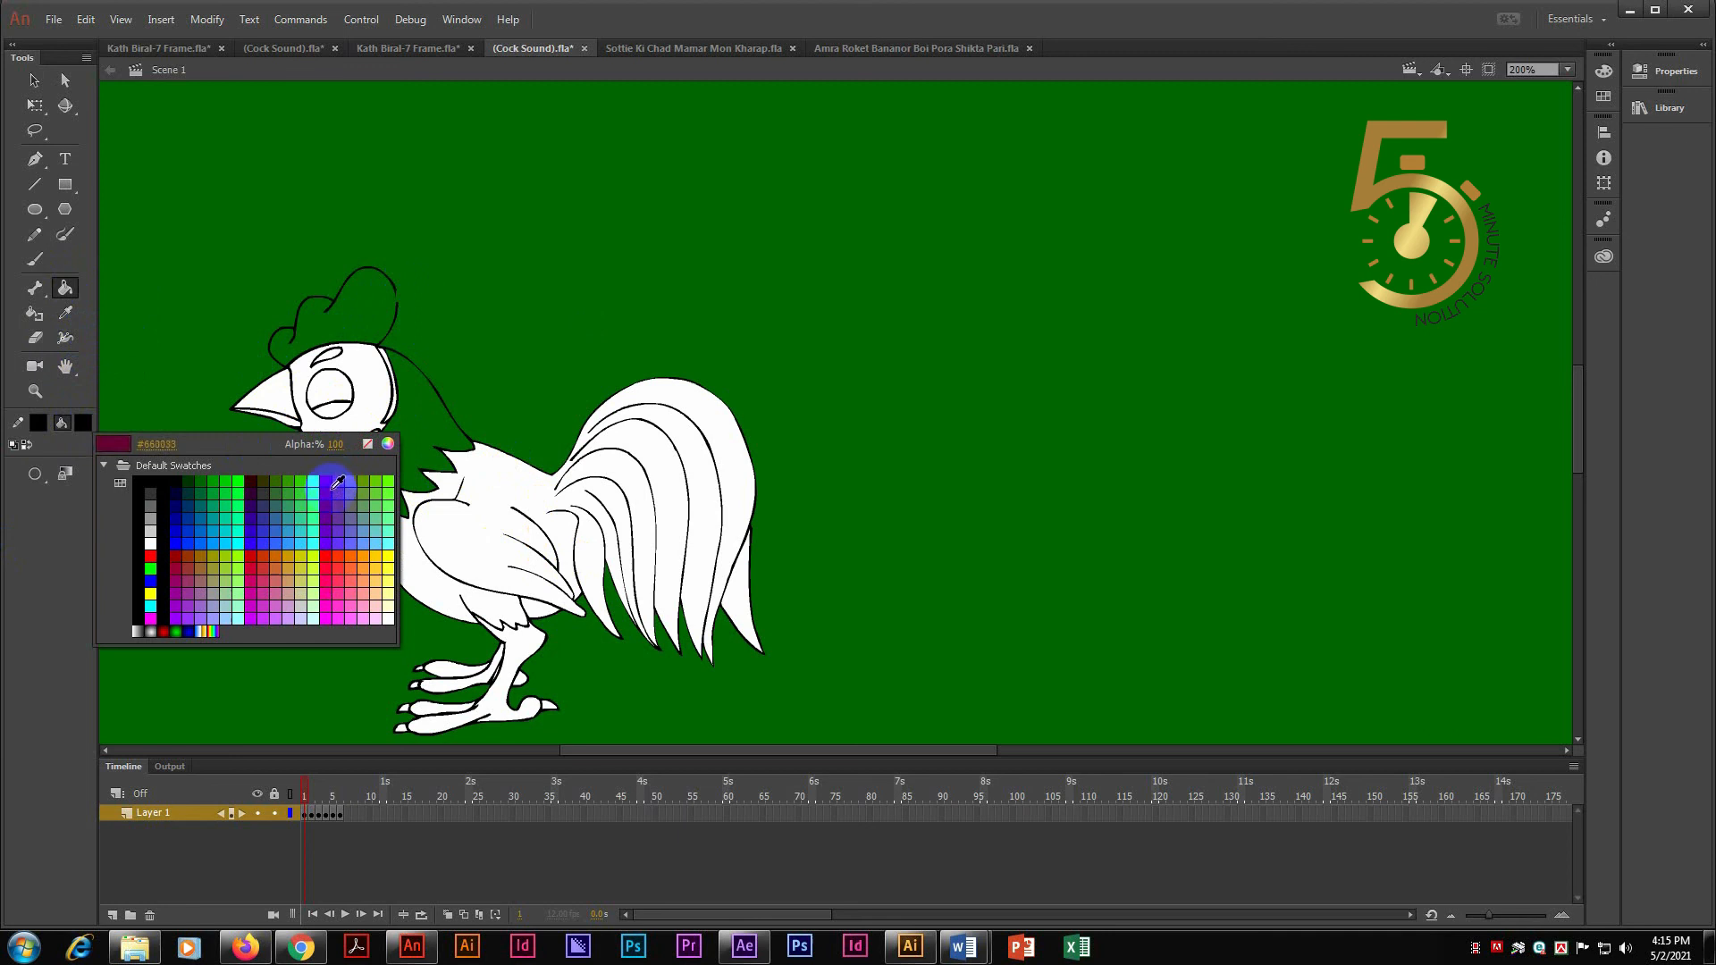
pyautogui.click(342, 559)
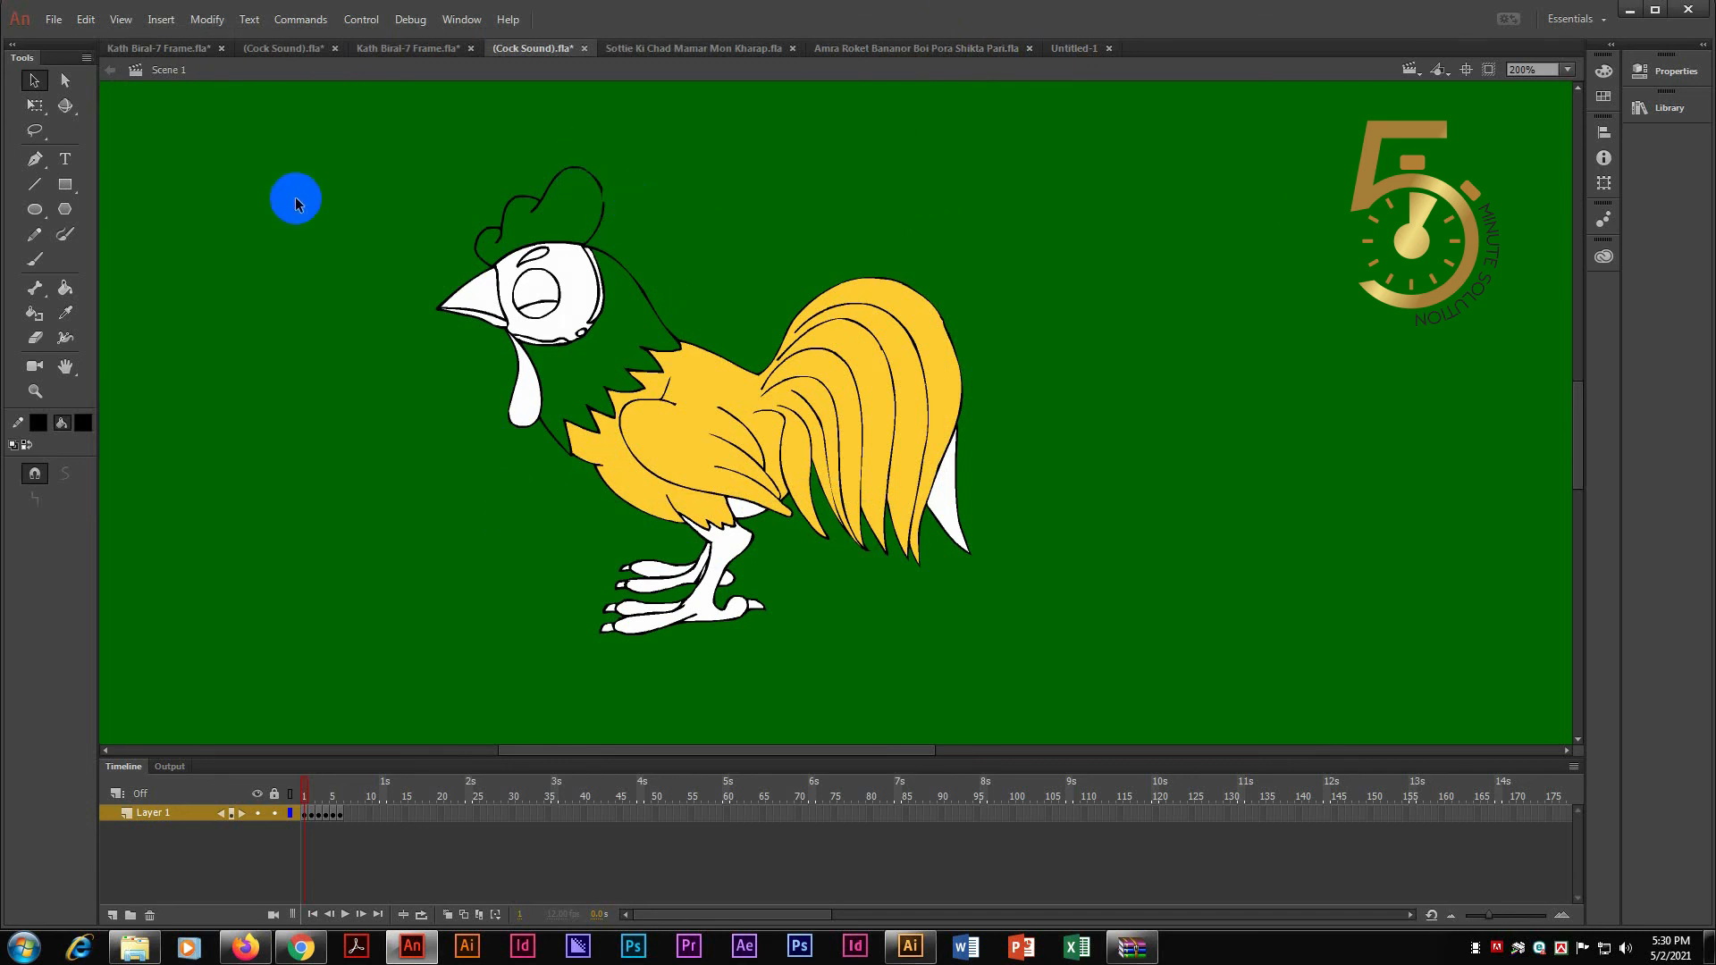
# Step: Delete the yellow-orange fill covering the rooster's body and tail on frame 1
pyautogui.click(54, 19)
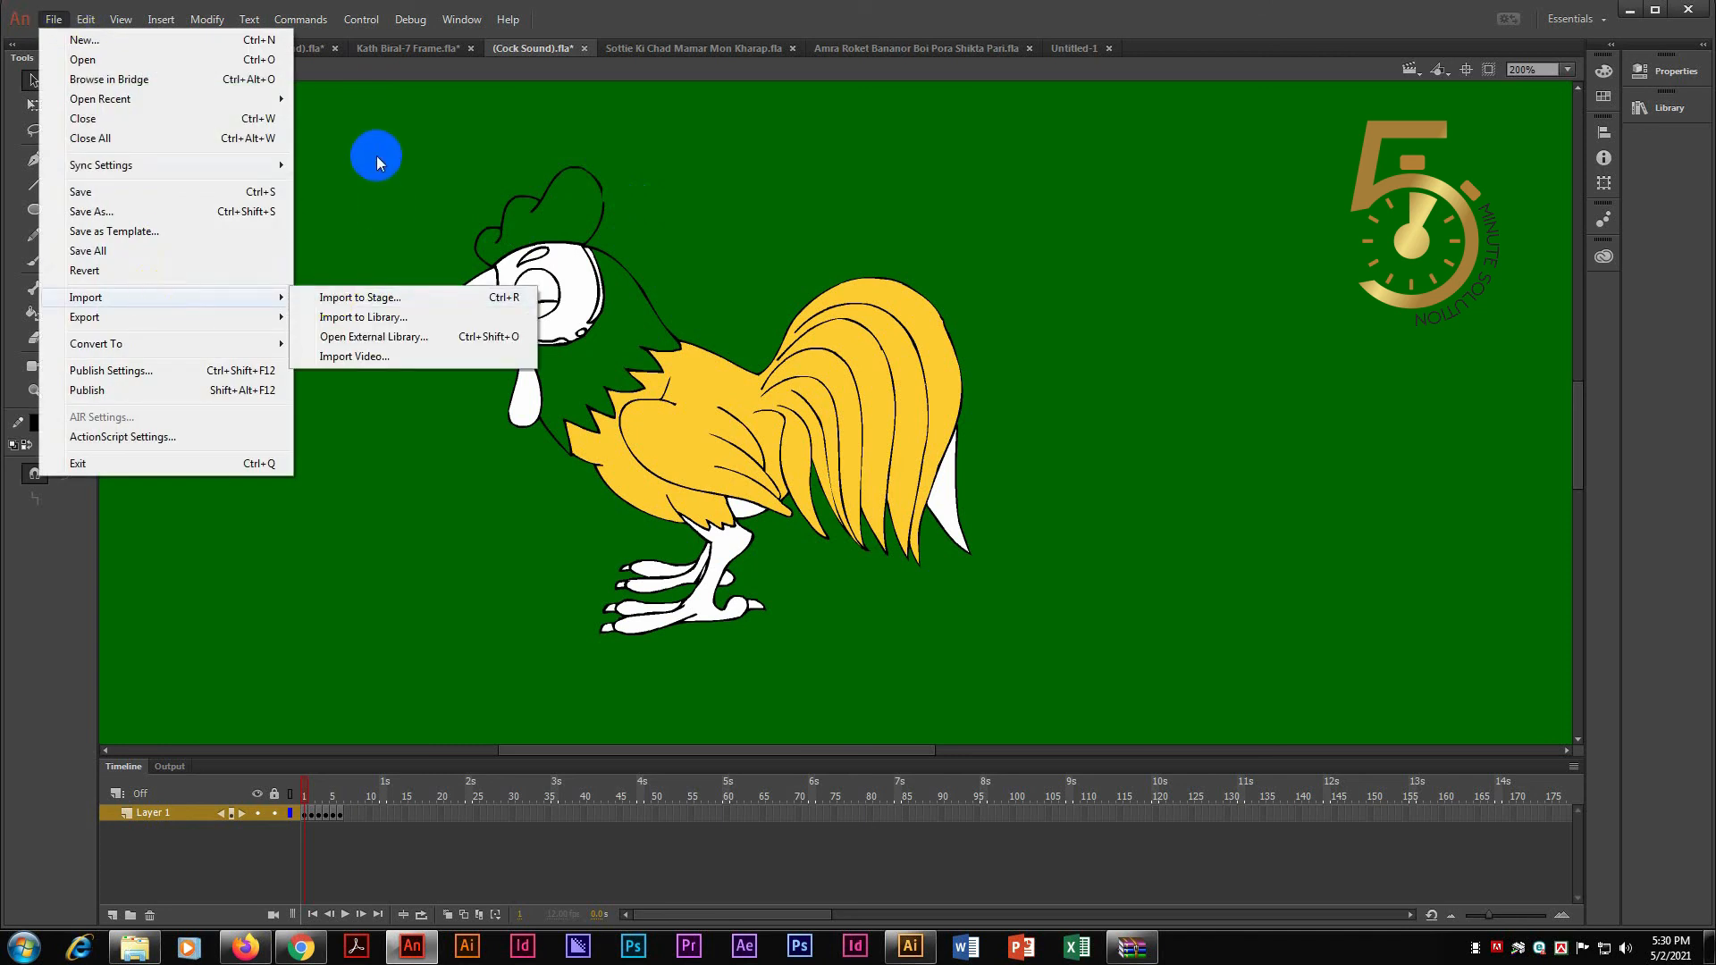
pyautogui.click(568, 266)
pyautogui.click(766, 391)
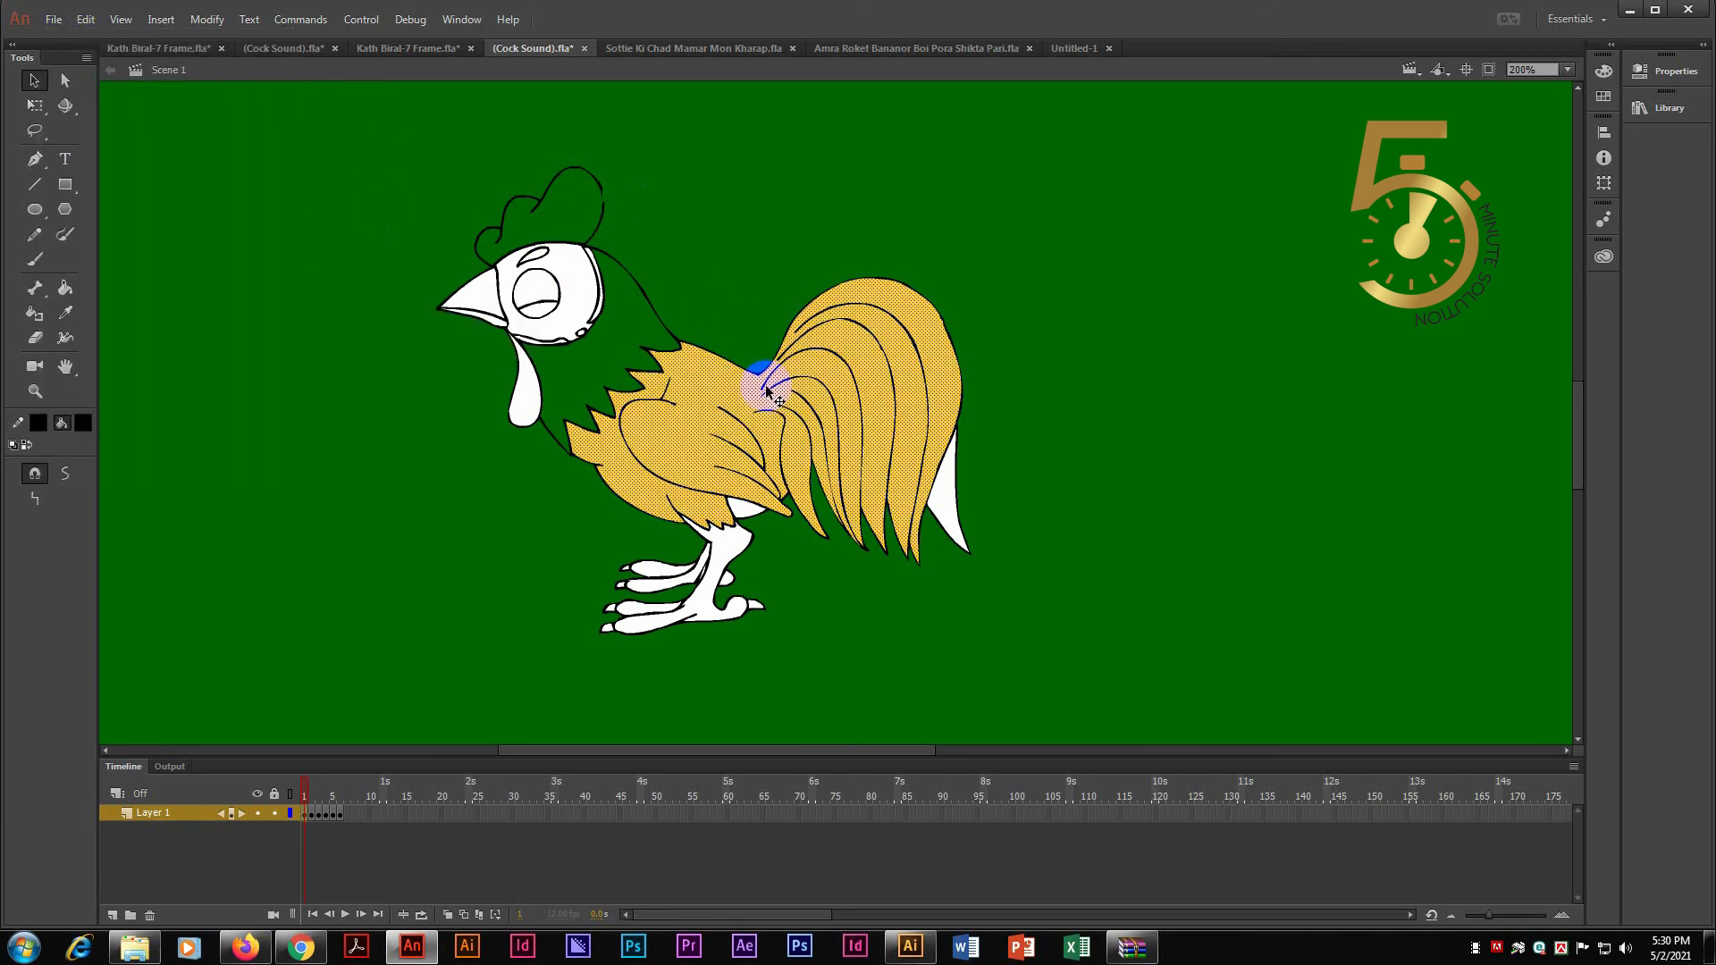
pyautogui.press('Delete')
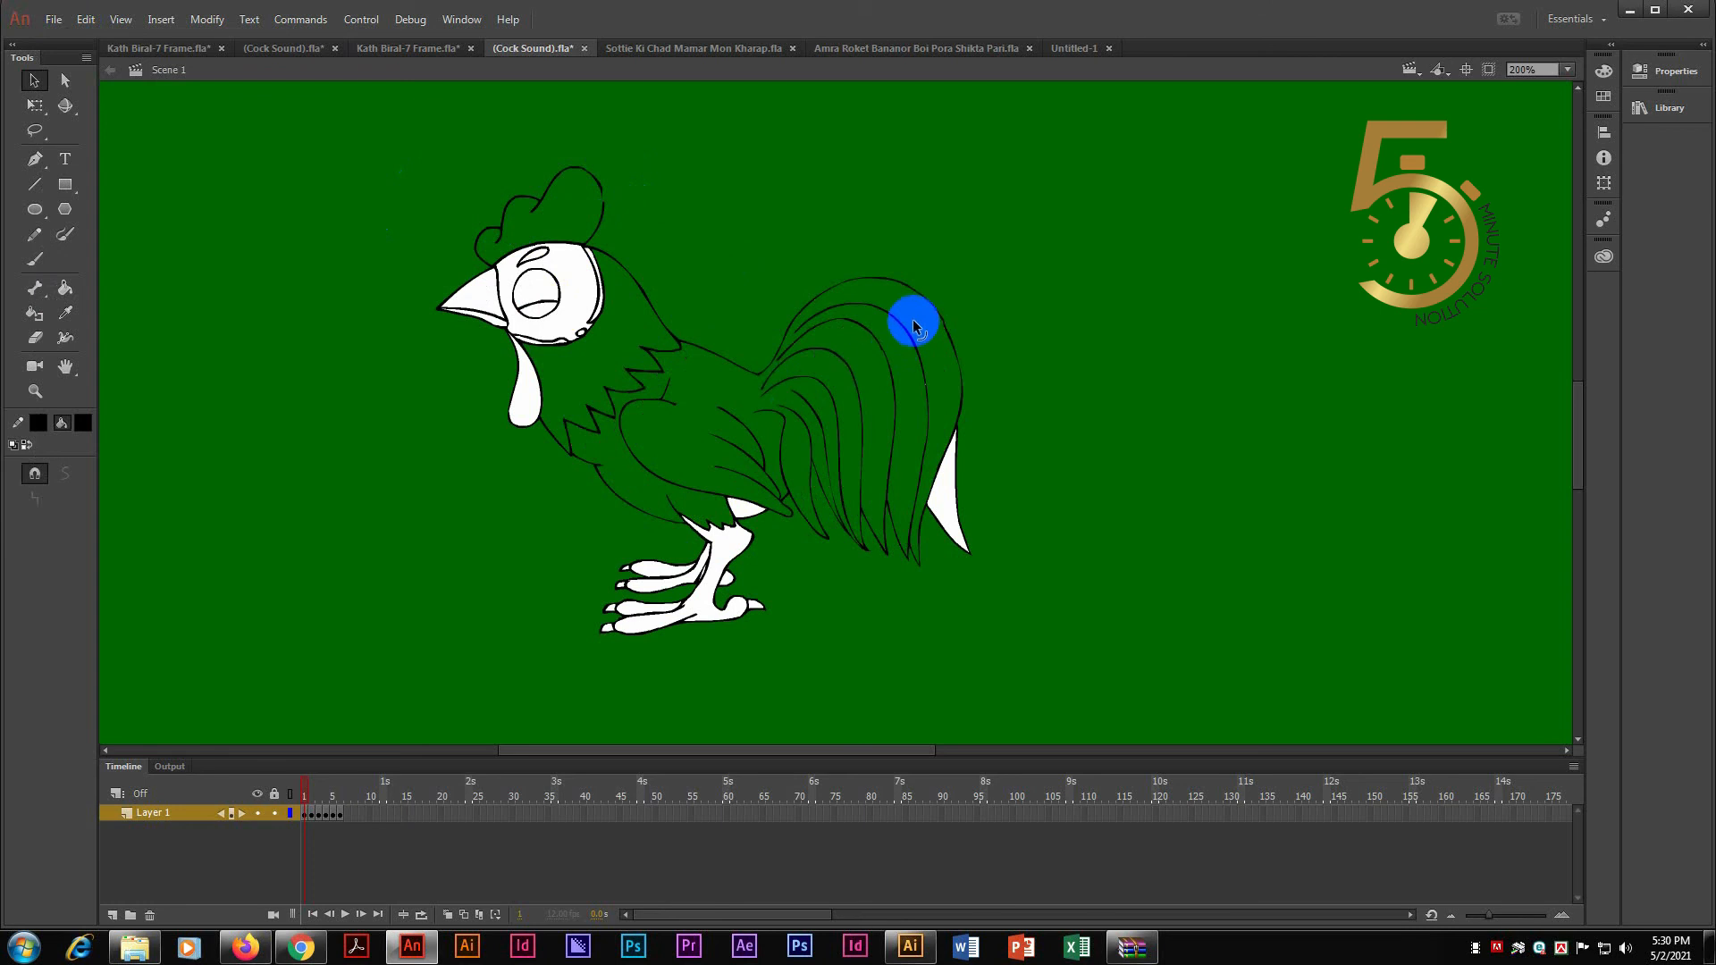
# Step: Inspect the rooster's line art on frame 1 along its head, back and tail, including a selection of the whole drawing
pyautogui.press('k')
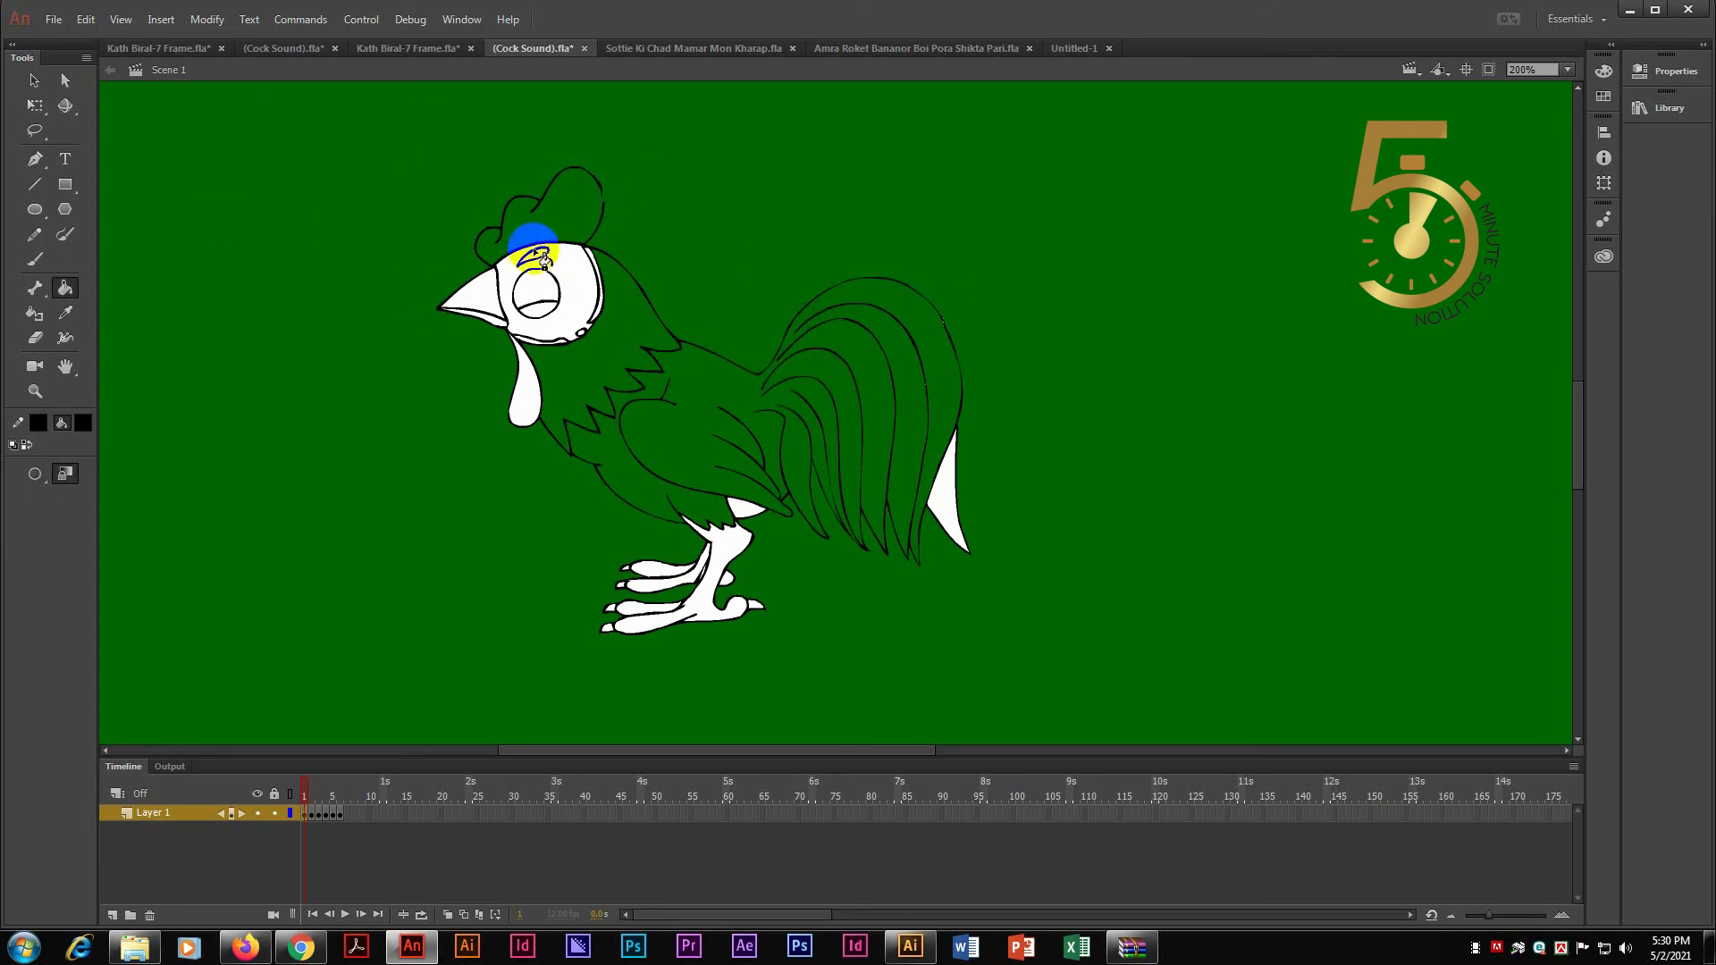
pyautogui.click(34, 79)
pyautogui.click(510, 260)
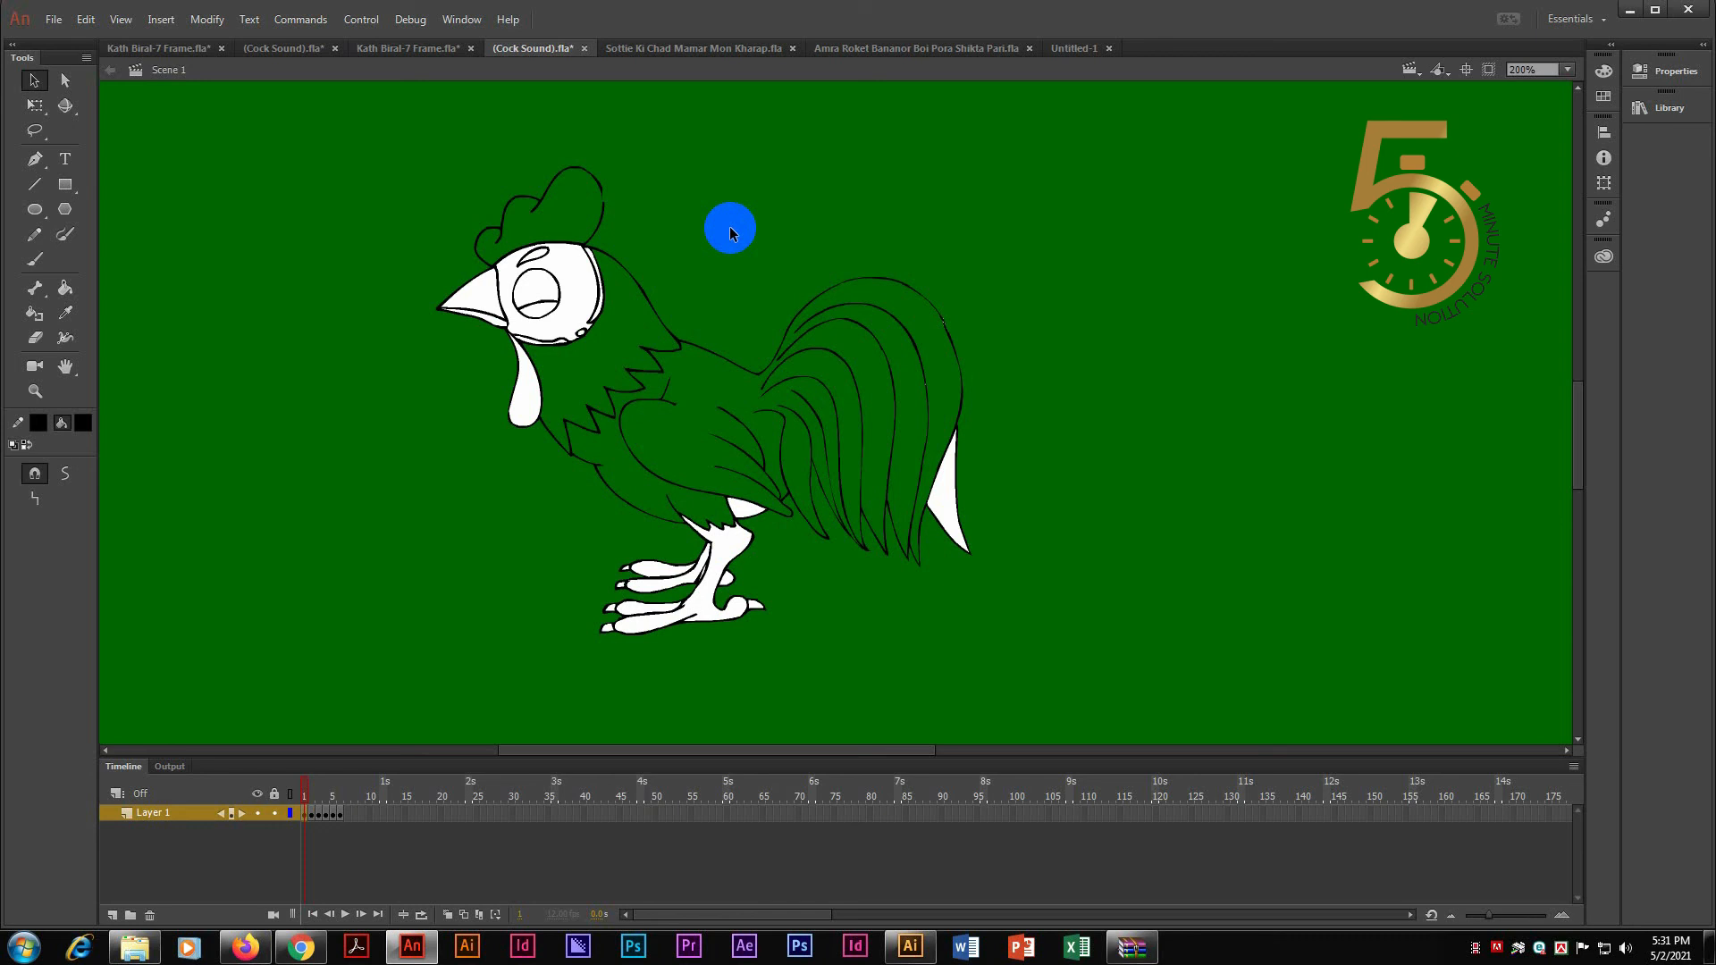
pyautogui.click(997, 306)
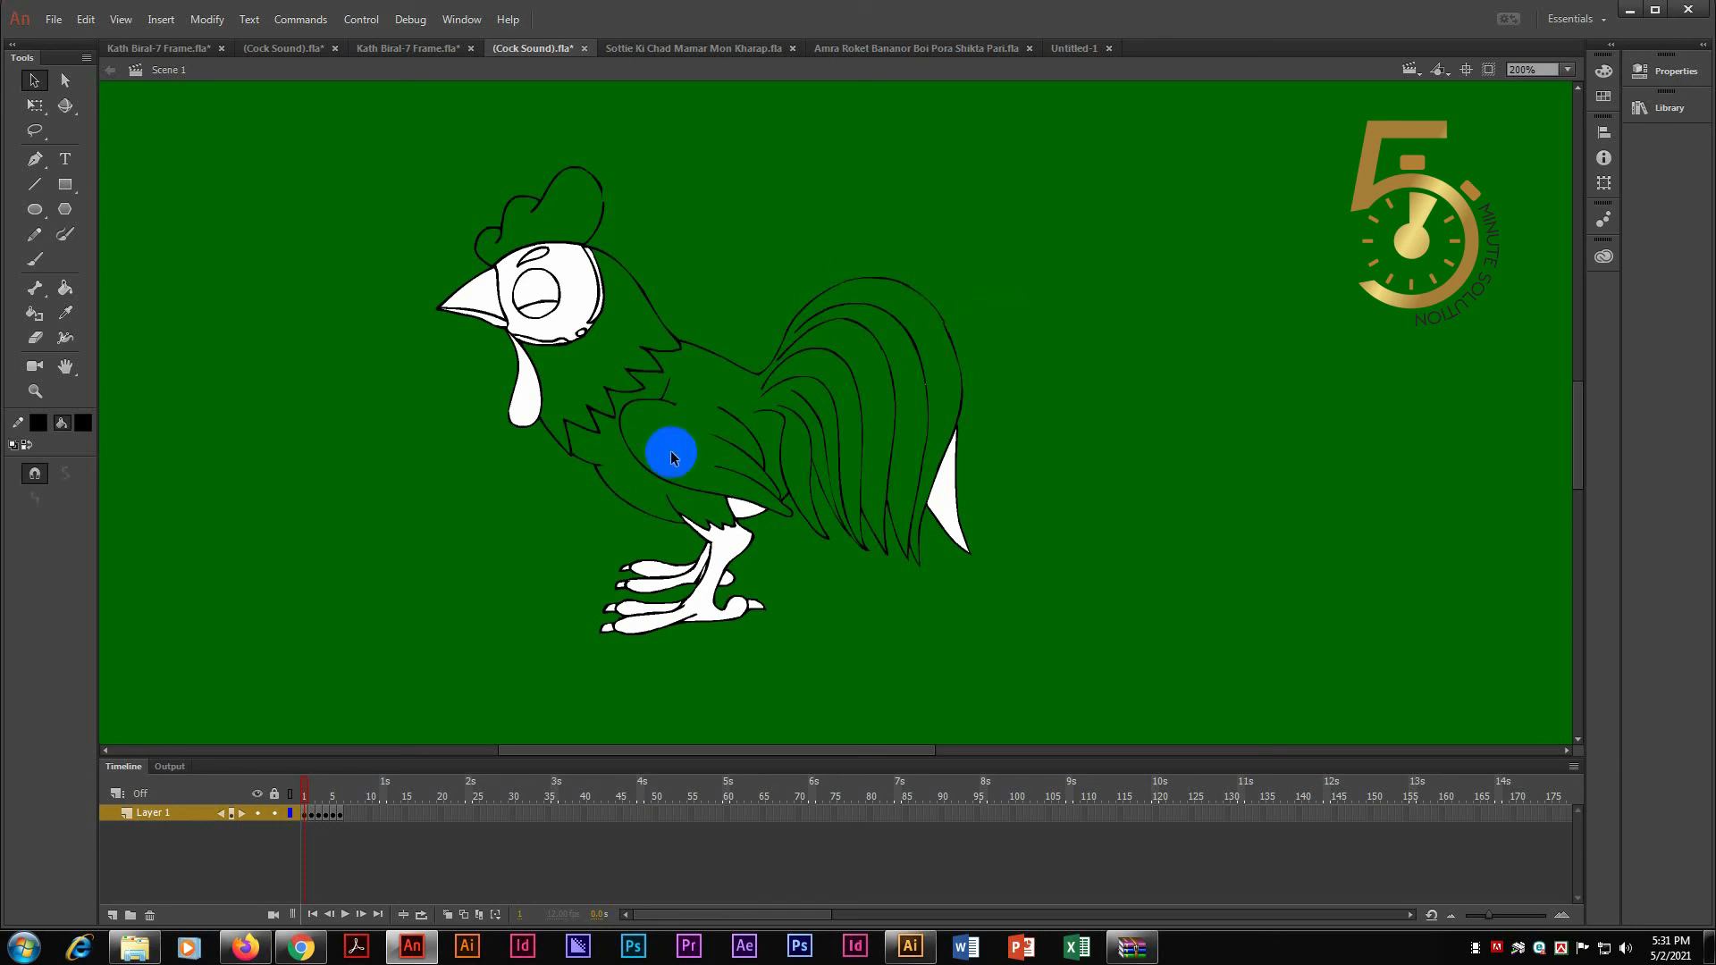
pyautogui.click(710, 354)
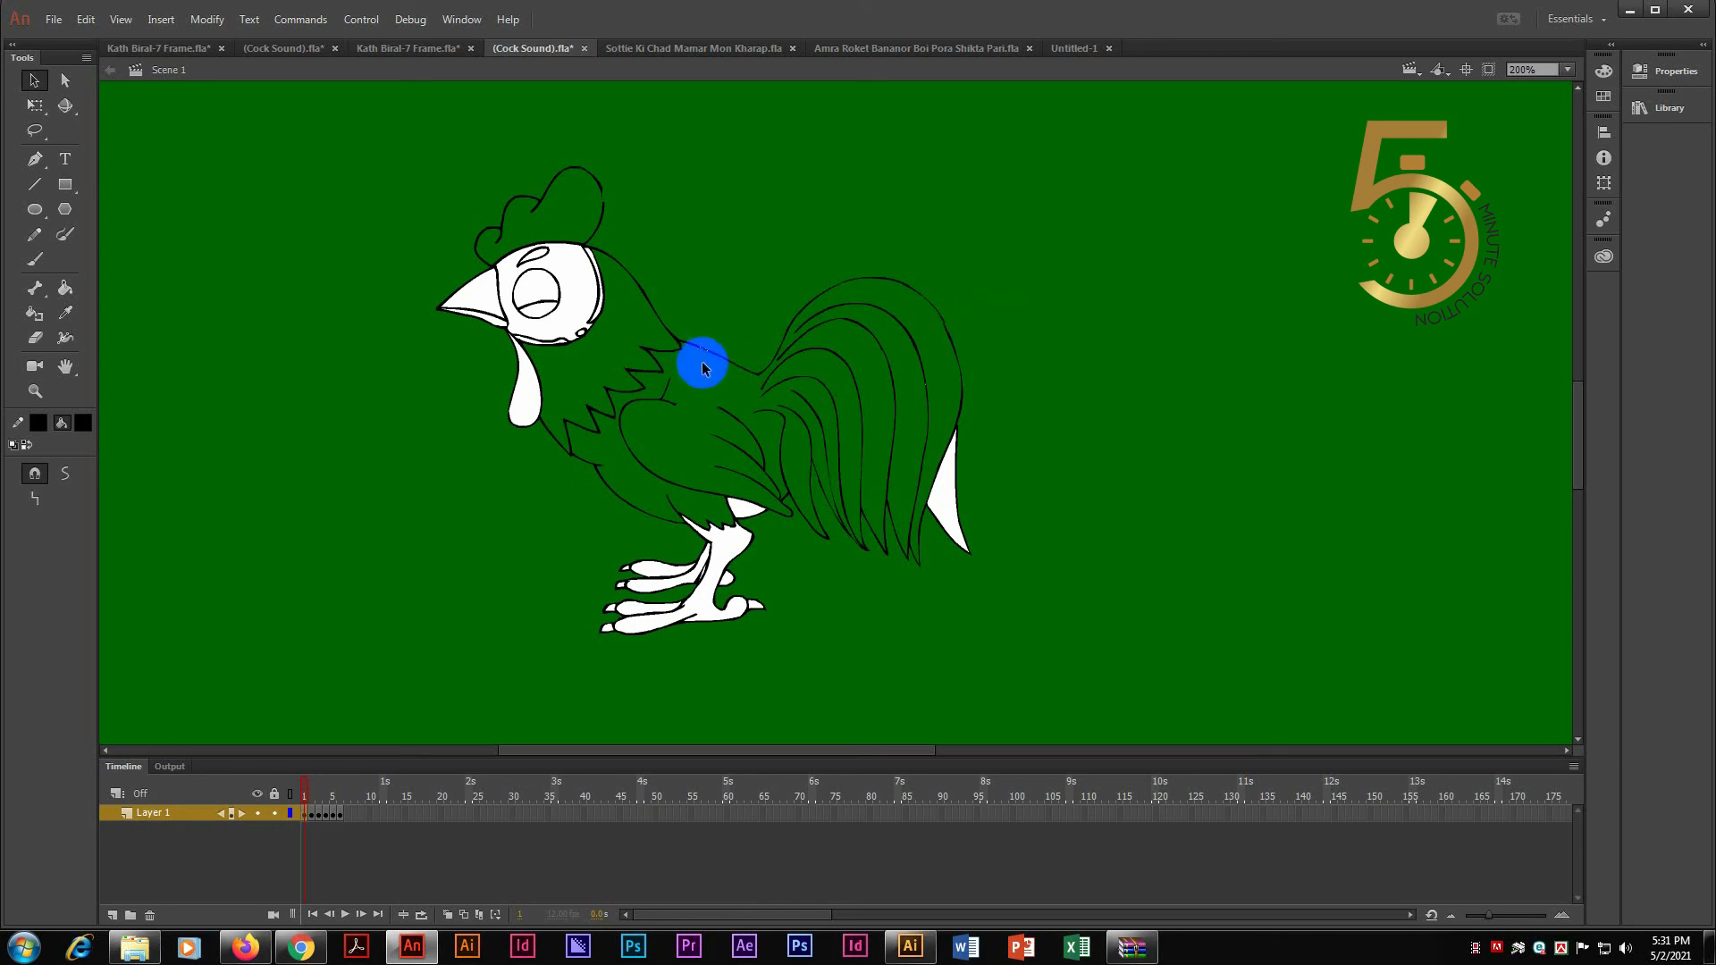
pyautogui.click(703, 368)
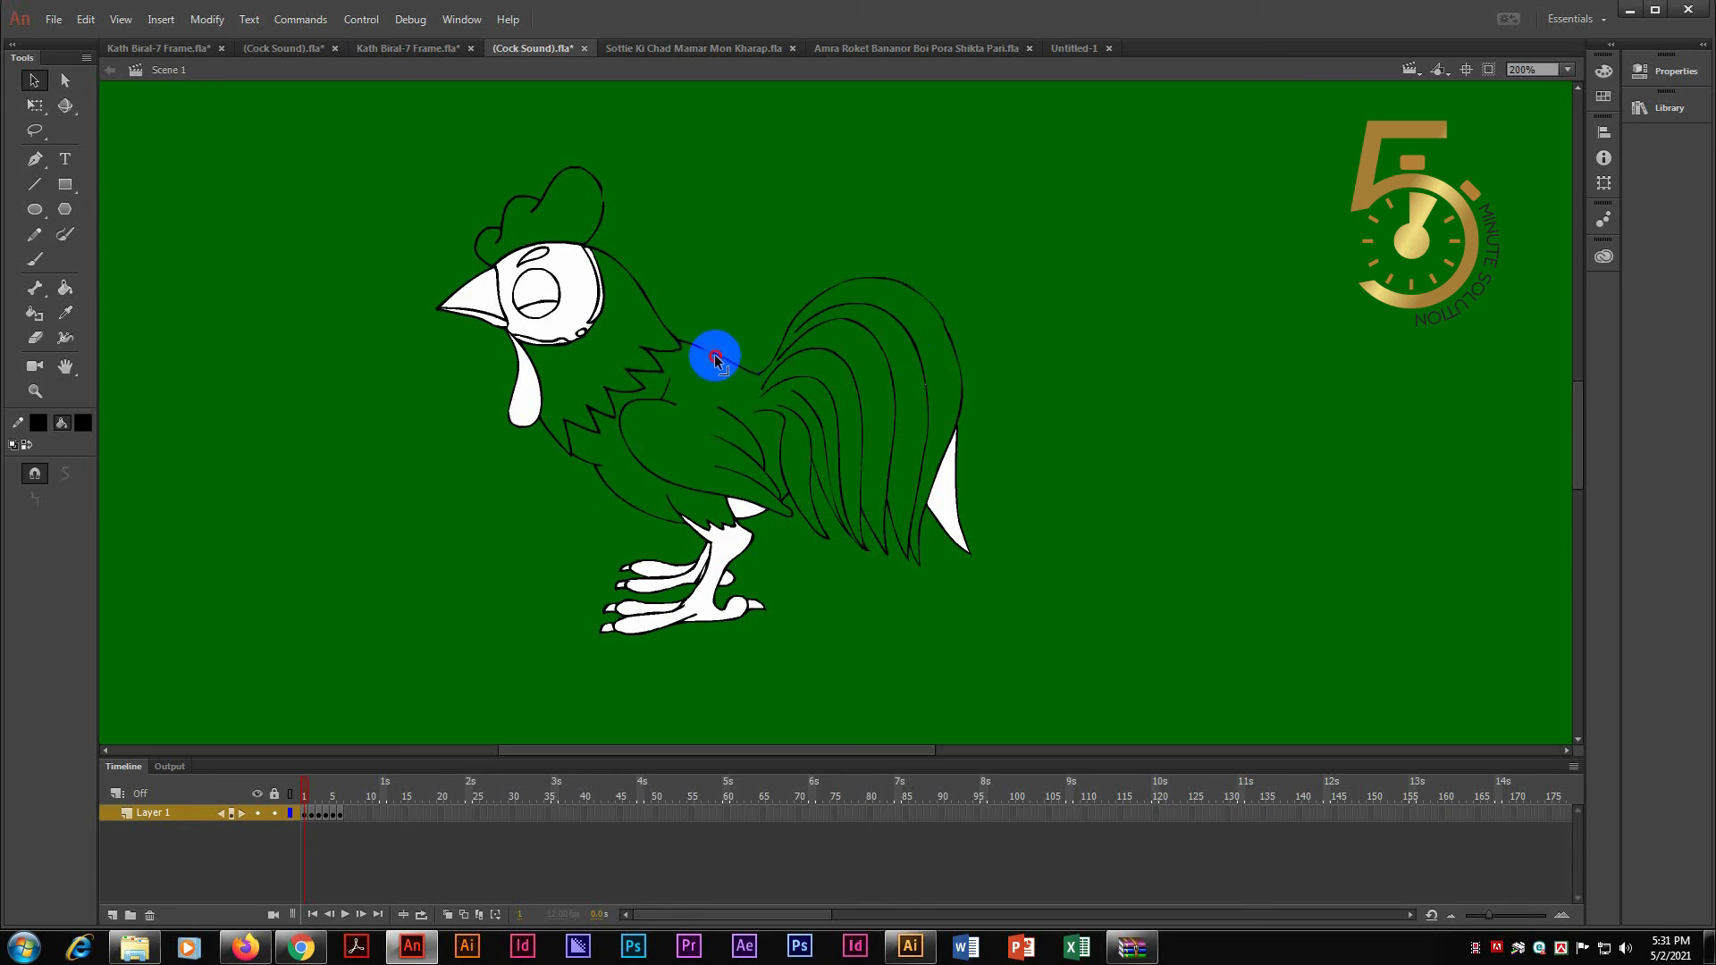
pyautogui.moveTo(745, 367); pyautogui.dragTo(713, 351)
pyautogui.moveTo(391, 170)
pyautogui.mouseDown()
pyautogui.moveTo(1046, 616)
pyautogui.moveTo(1109, 679)
pyautogui.mouseUp()
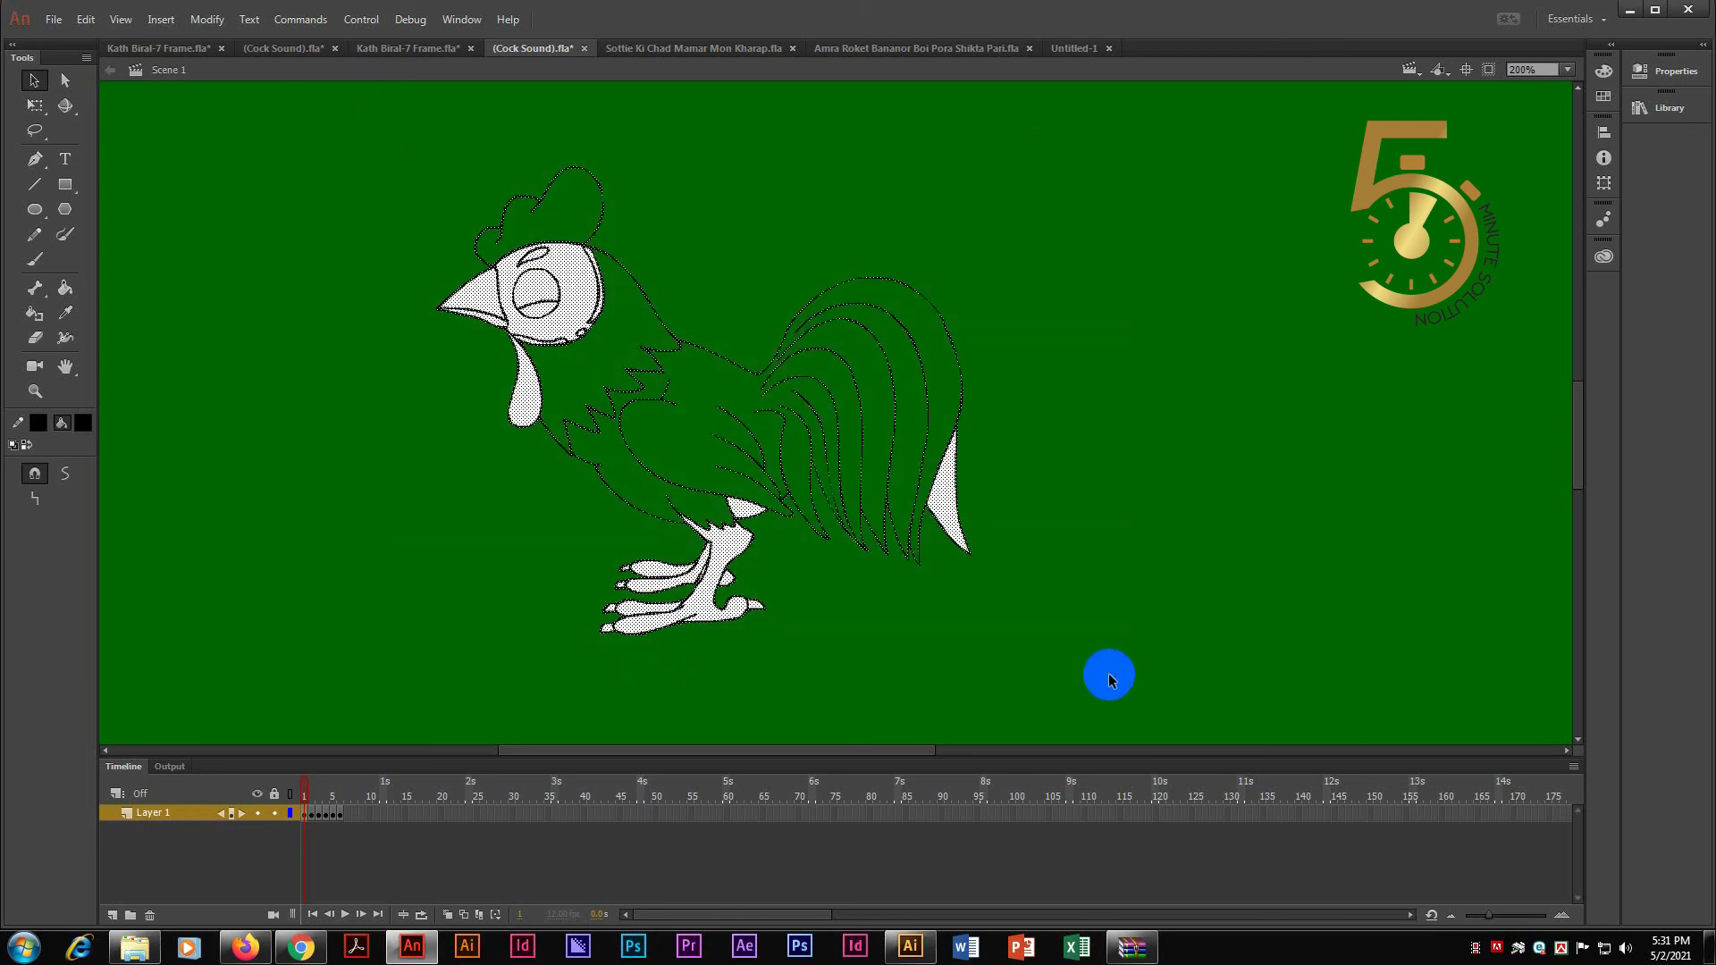
pyautogui.click(1098, 441)
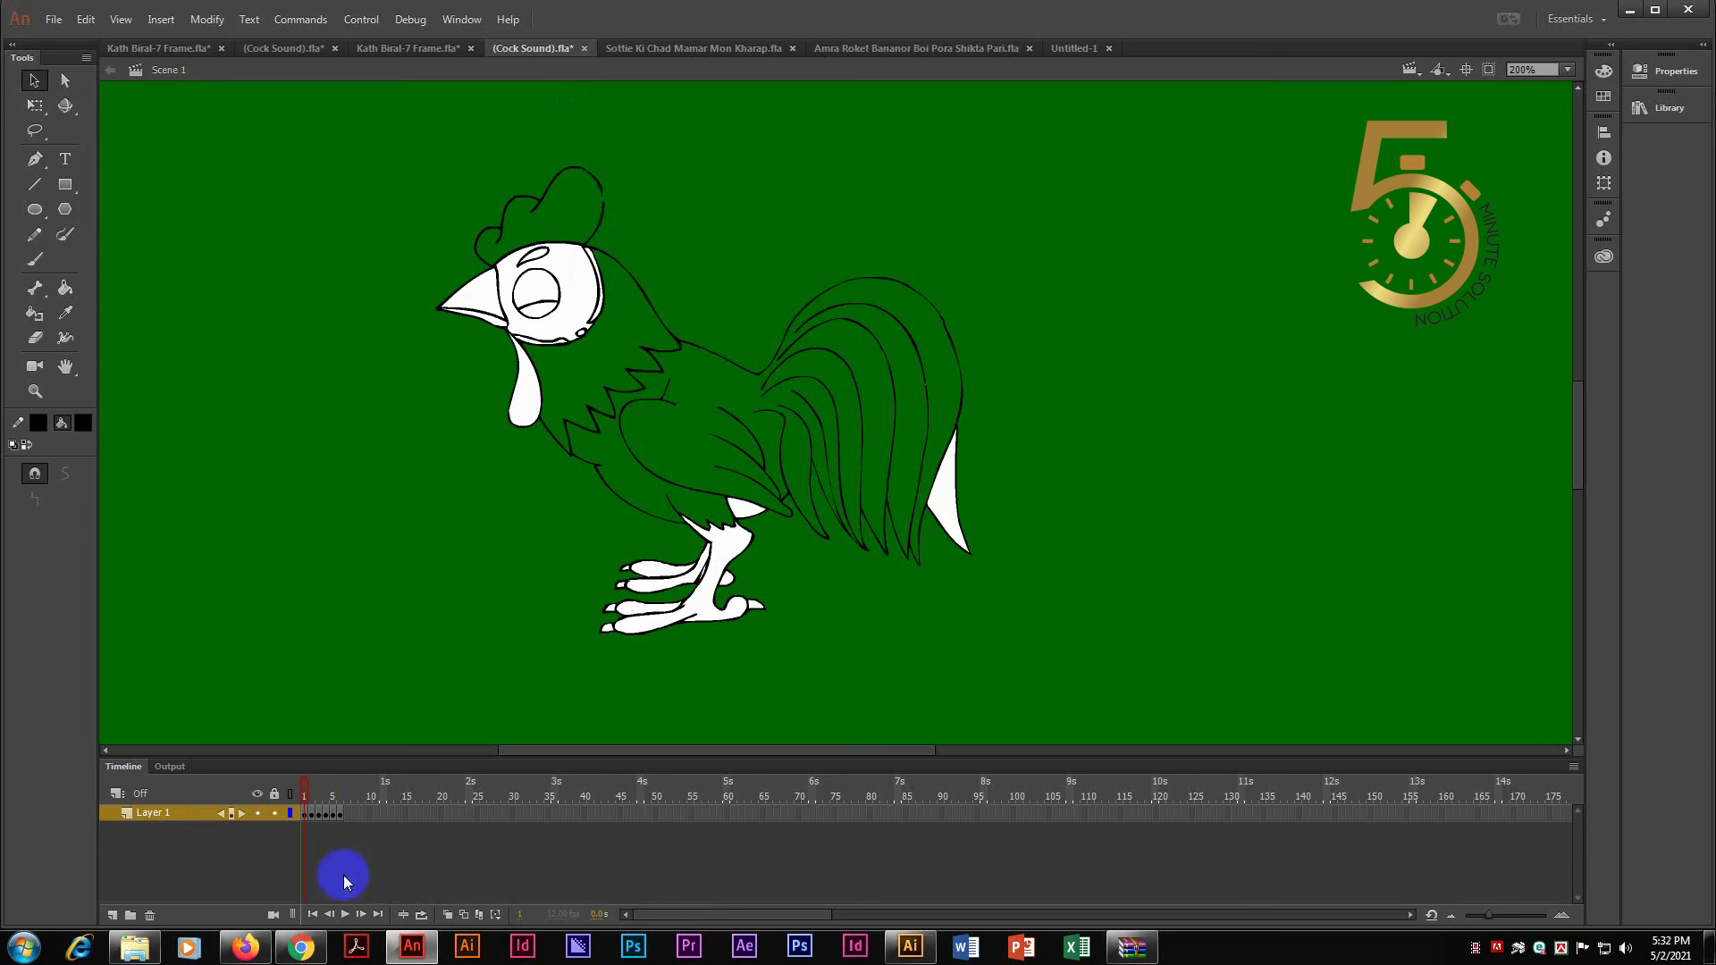
# Step: Scrub the rooster from frame 1 to frame 2 and back, and test the movie in the other (Cock Sound).fla document
pyautogui.moveTo(307, 791)
pyautogui.mouseDown()
pyautogui.moveTo(352, 786)
pyautogui.moveTo(311, 792)
pyautogui.mouseUp()
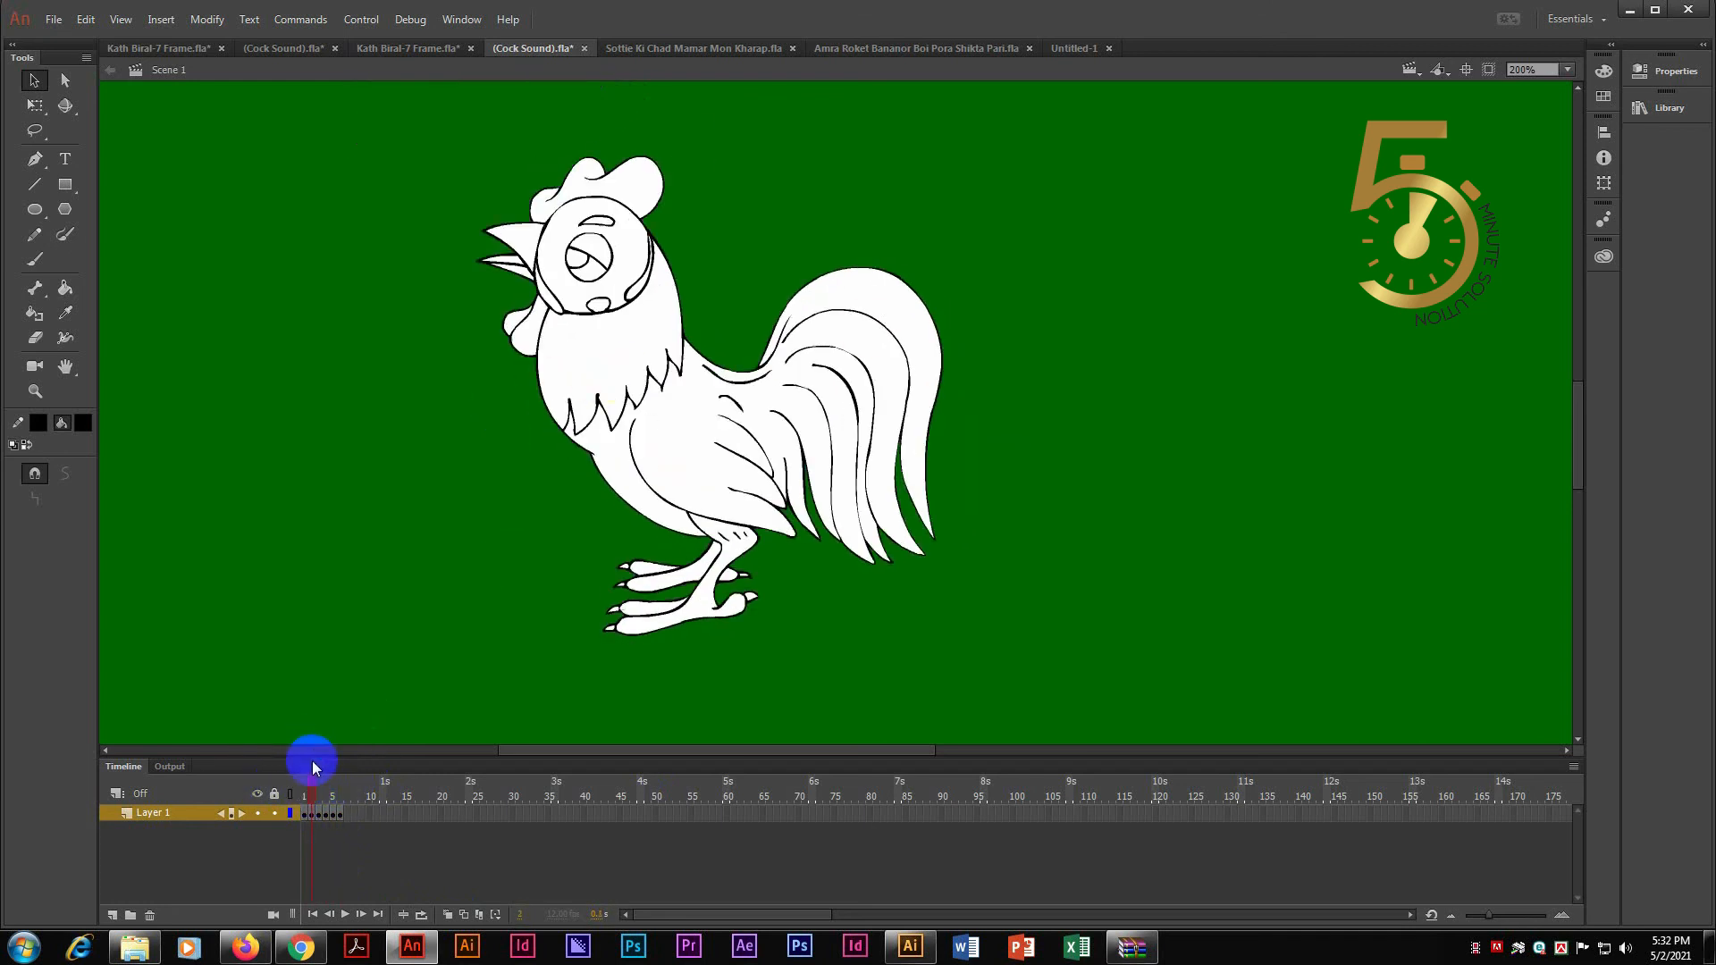
pyautogui.moveTo(313, 795); pyautogui.dragTo(289, 793)
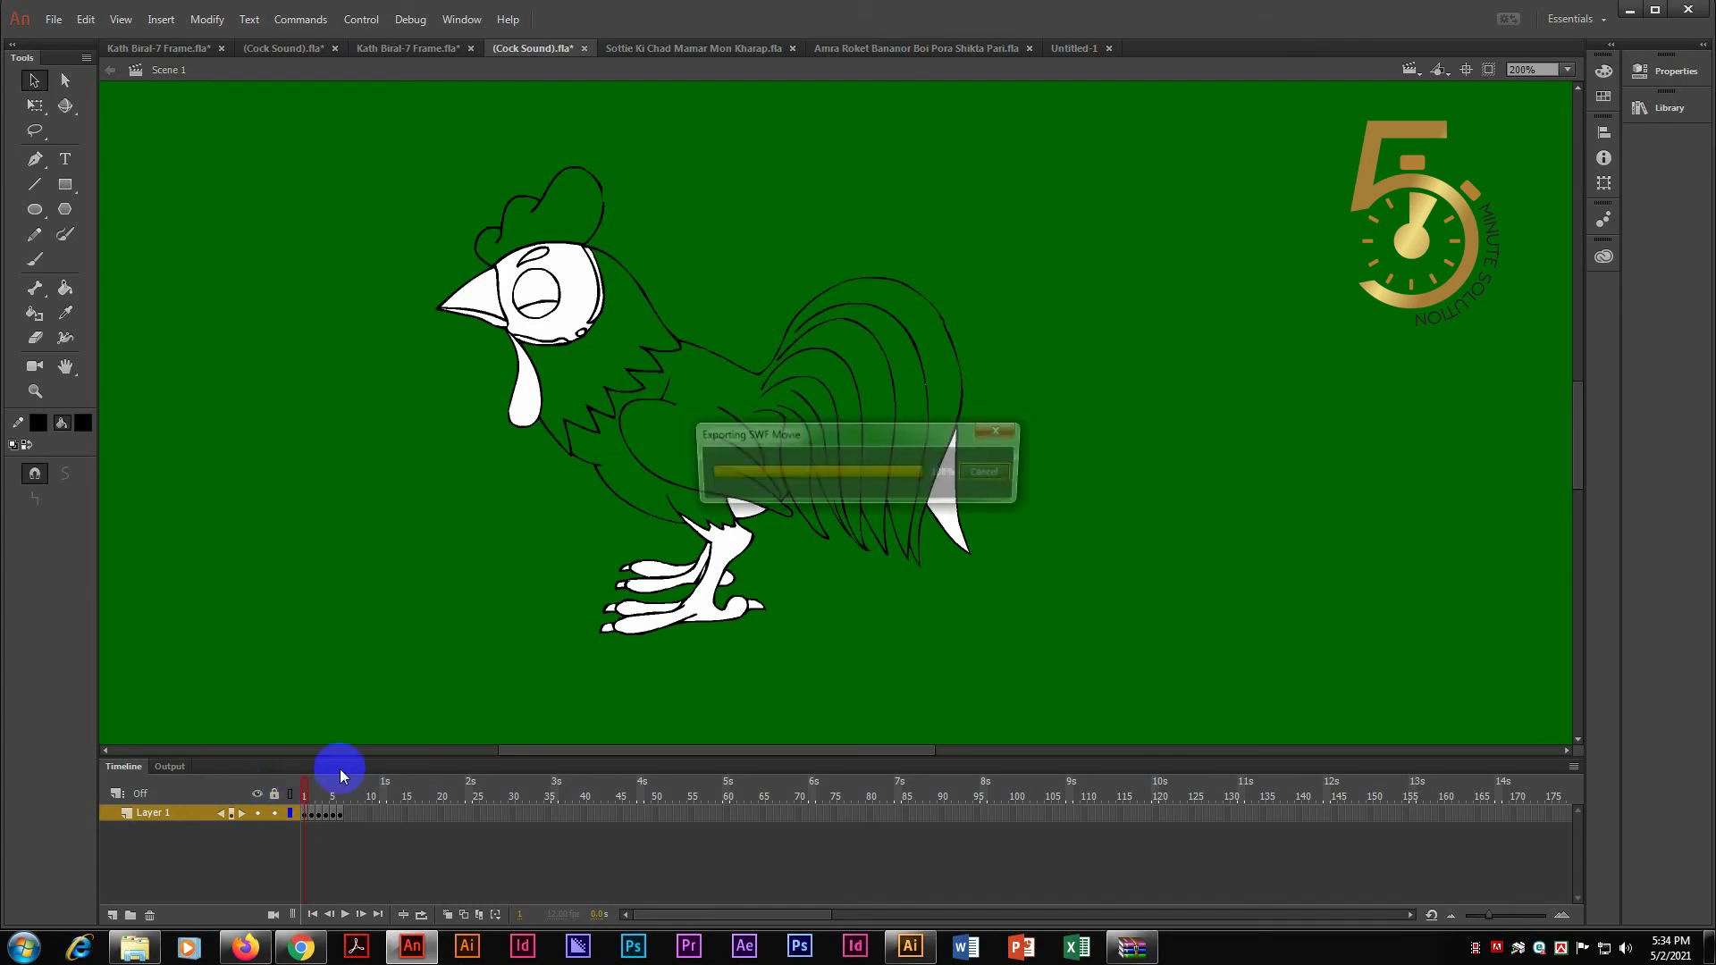
pyautogui.click(283, 49)
pyautogui.hotkey('ctrl', 'Return')
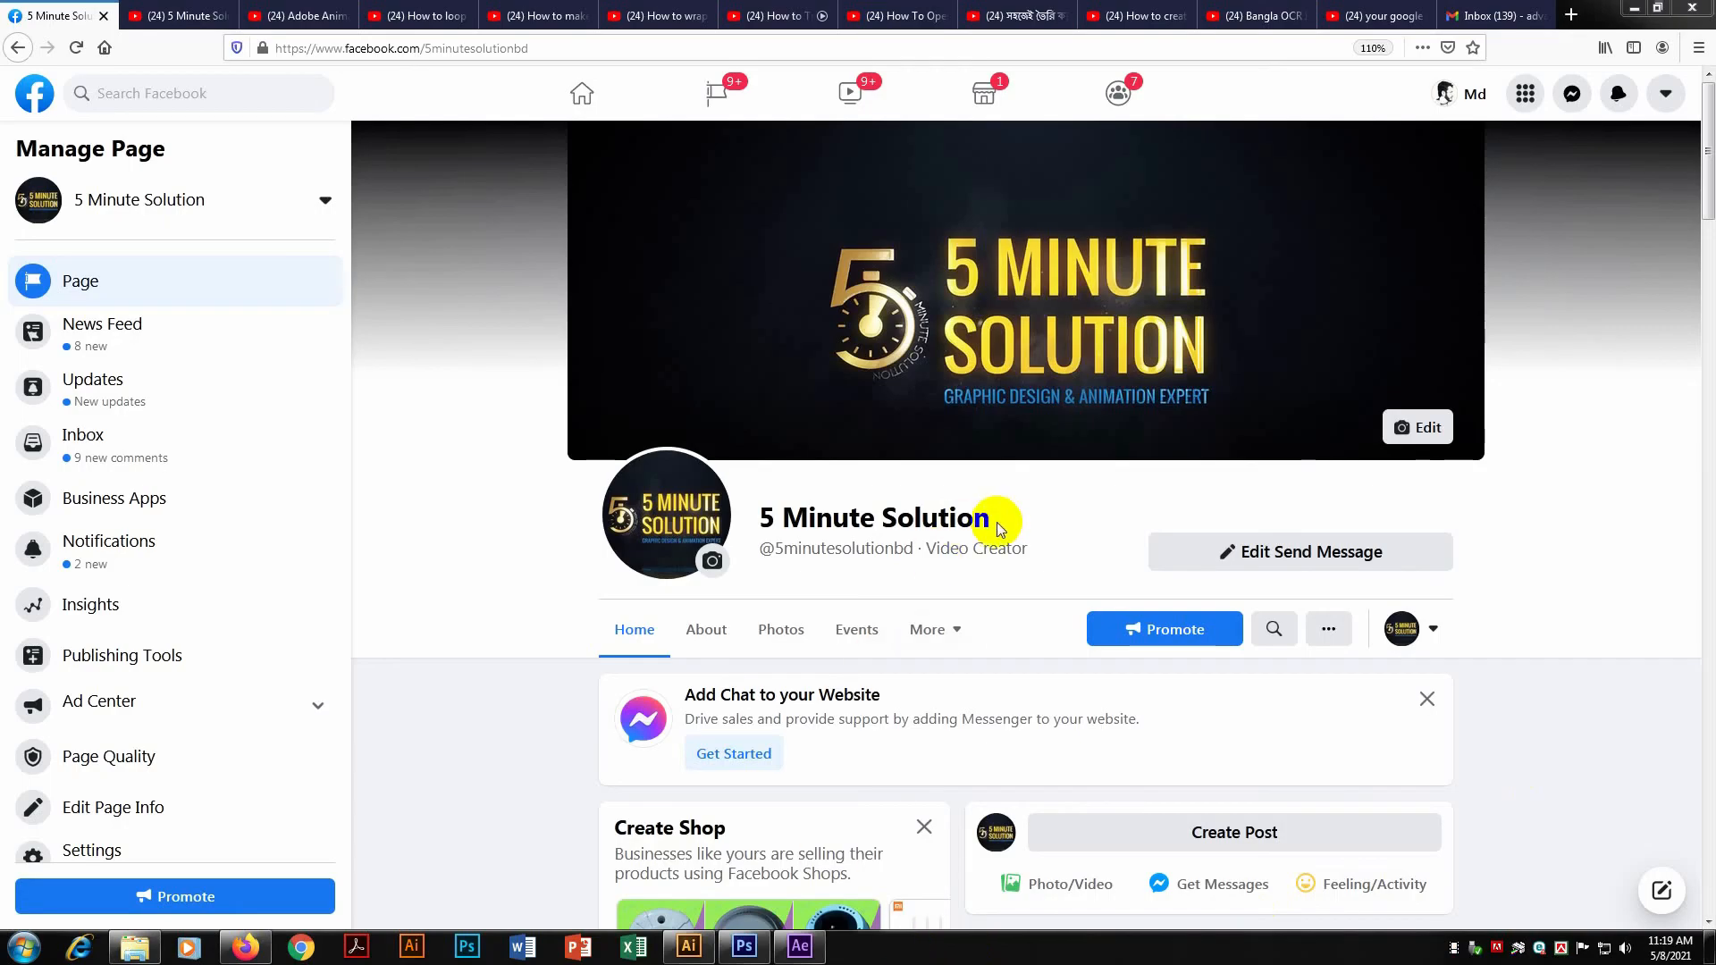
# Step: Switch to the browser's 5 Minute Solution Facebook page and highlight the page name
pyautogui.moveTo(988, 518); pyautogui.dragTo(828, 529)
pyautogui.tripleClick(756, 518)
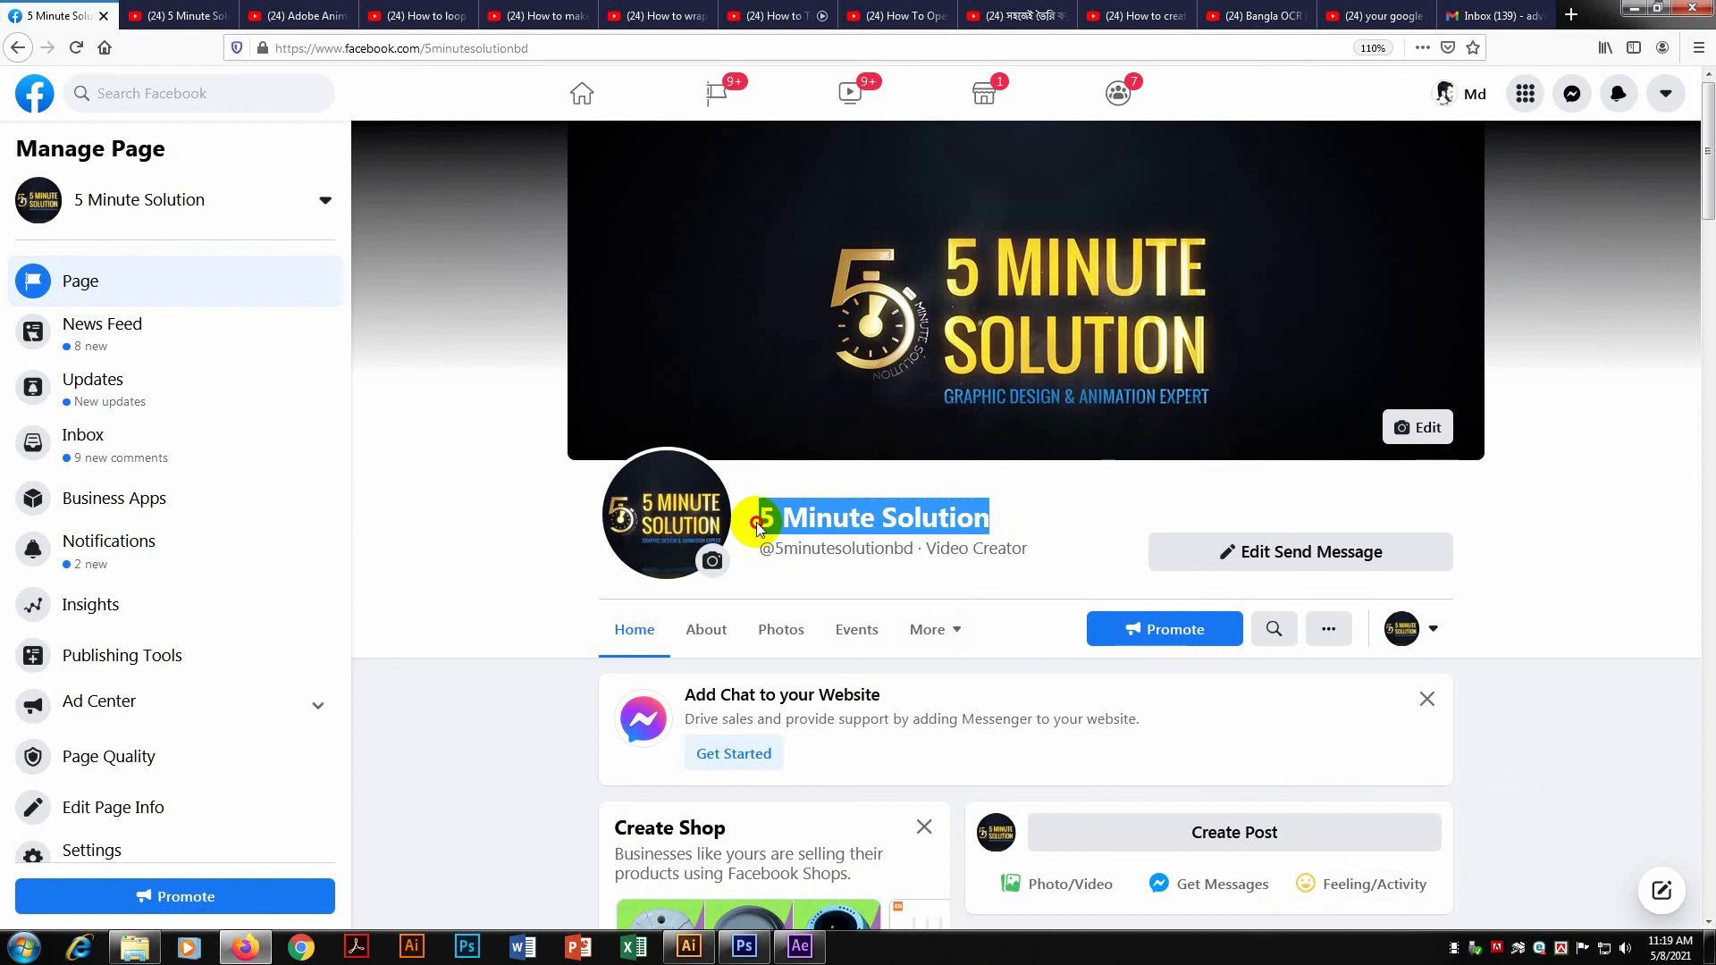
pyautogui.click(1008, 517)
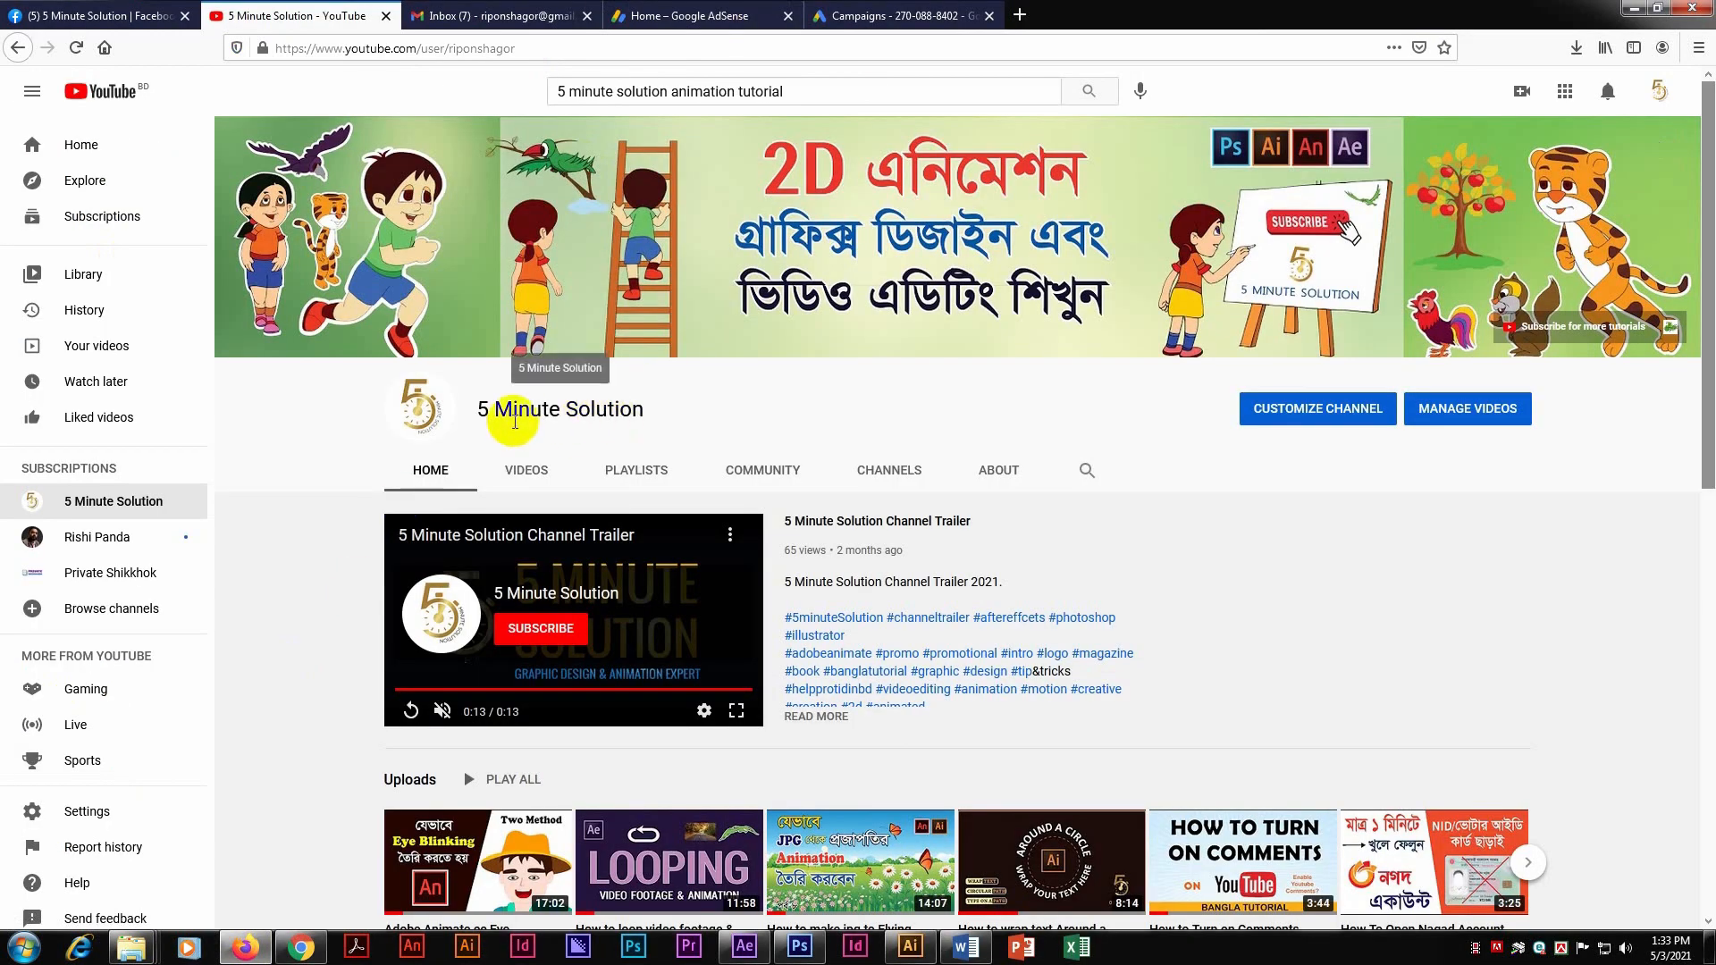
# Step: Look over the home page of the 5 Minute Solution YouTube channel, including its trailer and uploads
pyautogui.scroll(-2, 572, 441)
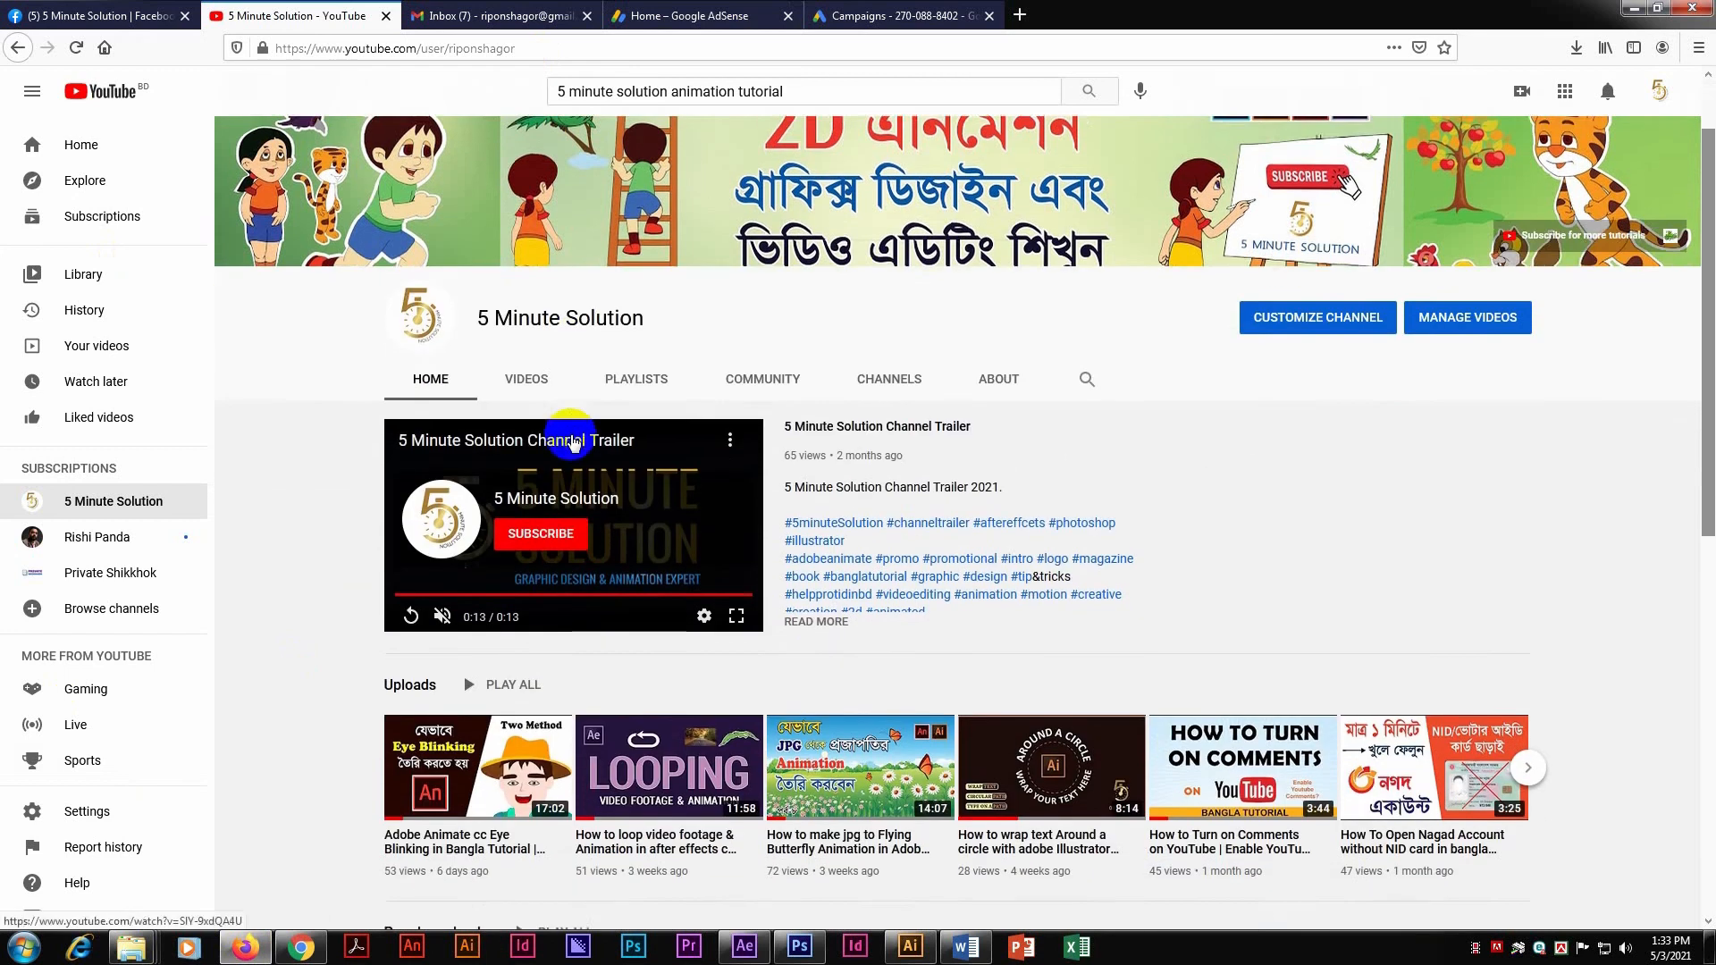
pyautogui.scroll(2, 573, 443)
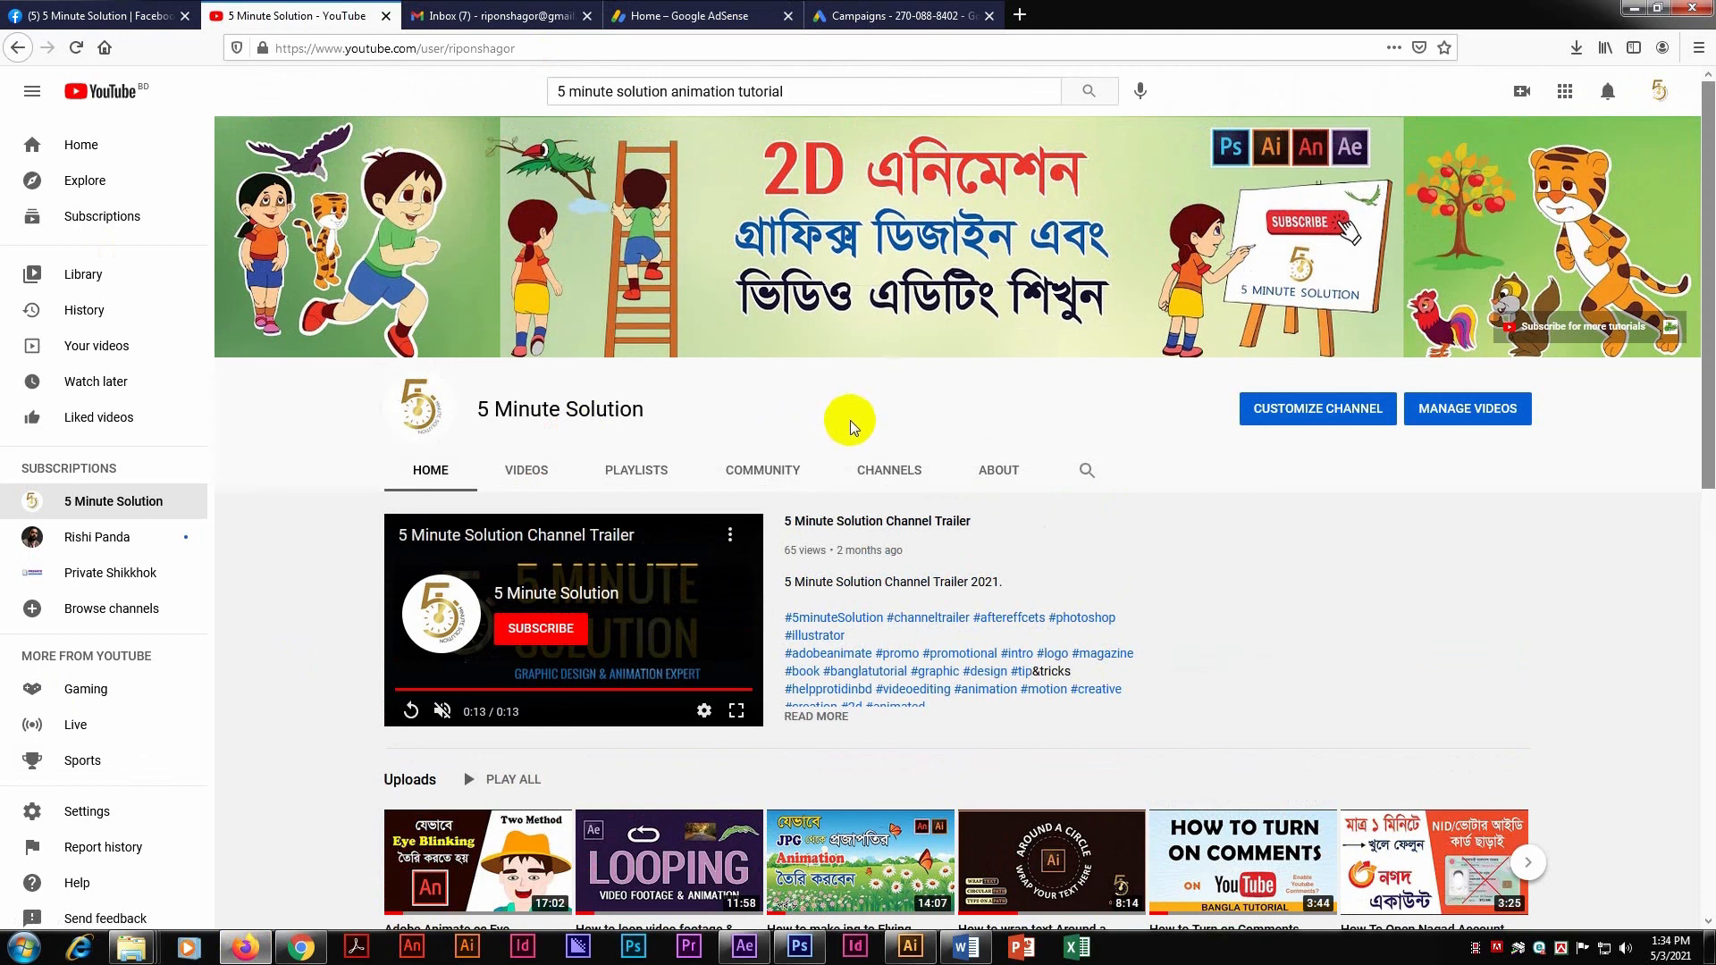
pyautogui.scroll(-3, 845, 425)
pyautogui.scroll(-3, 852, 421)
pyautogui.scroll(6, 856, 419)
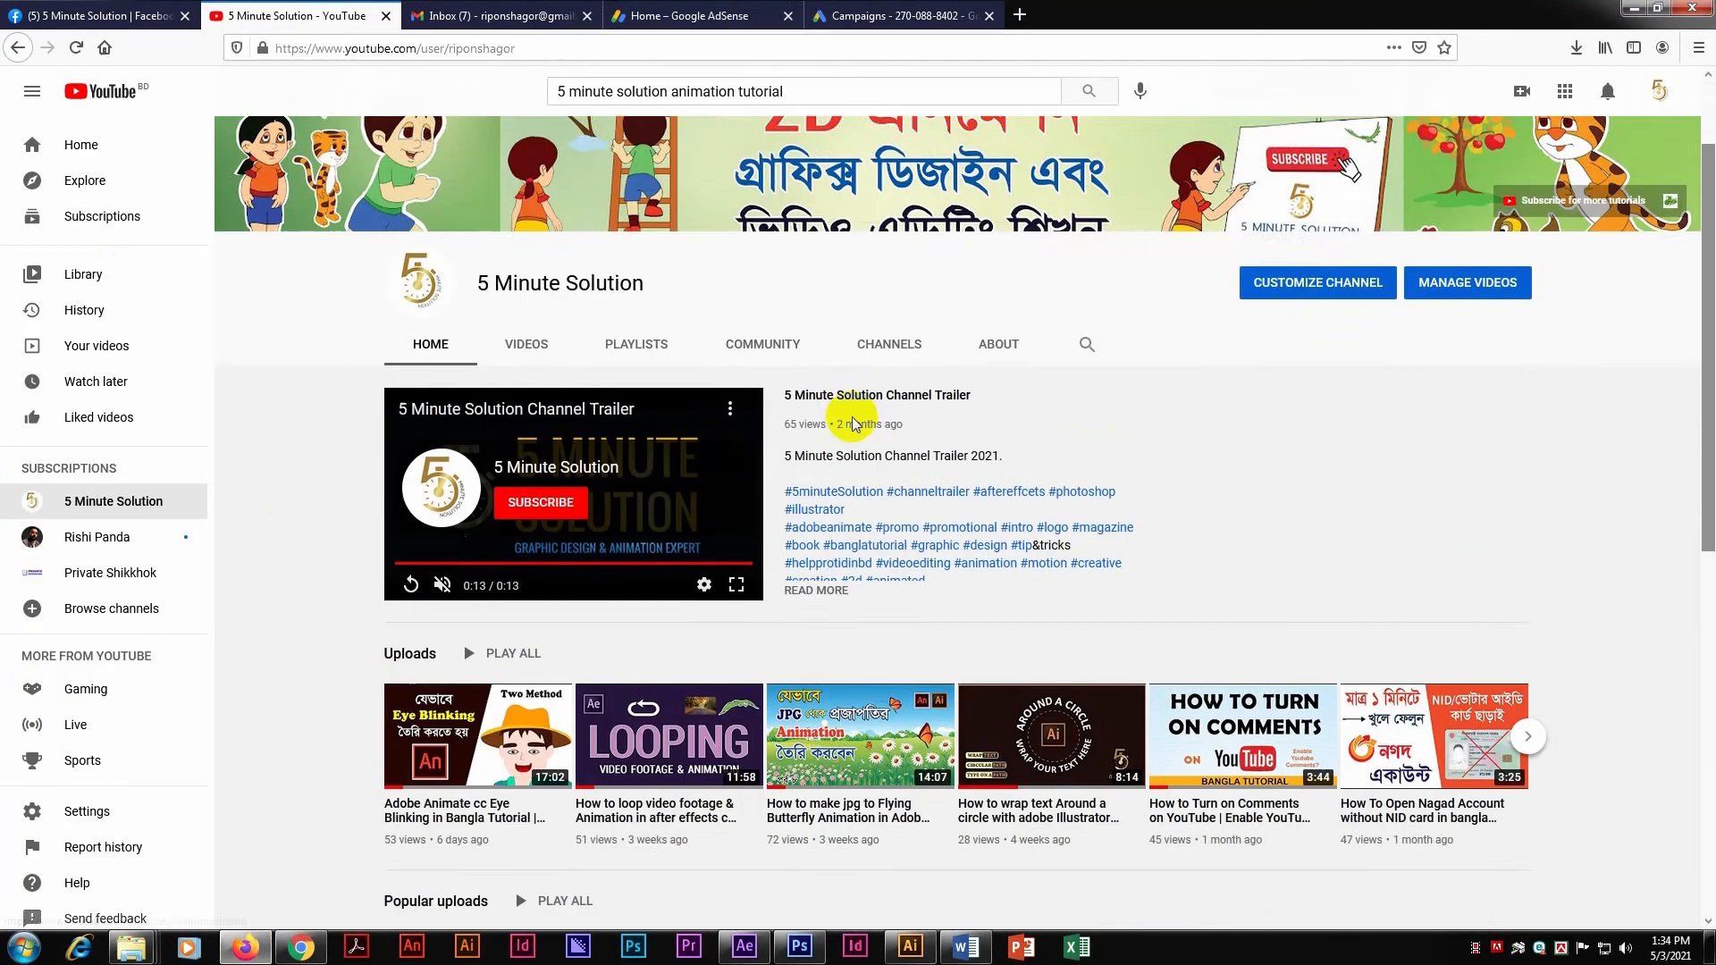